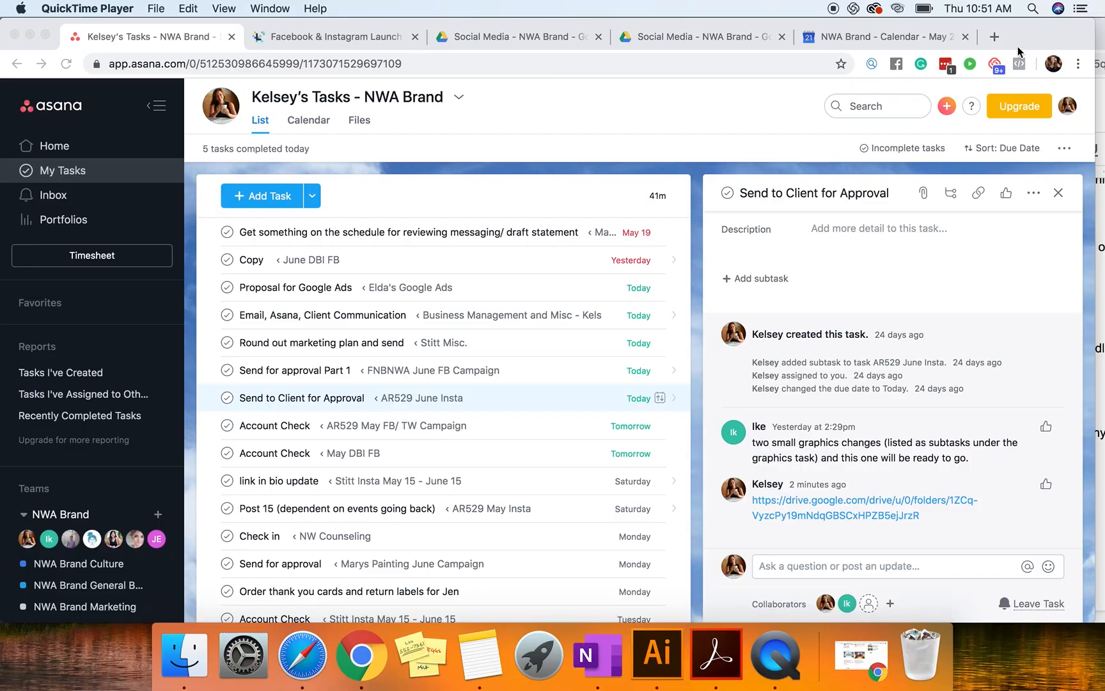
Step: Open govisually.com in a new browser tab
click(994, 36)
text(go)
key(Return)
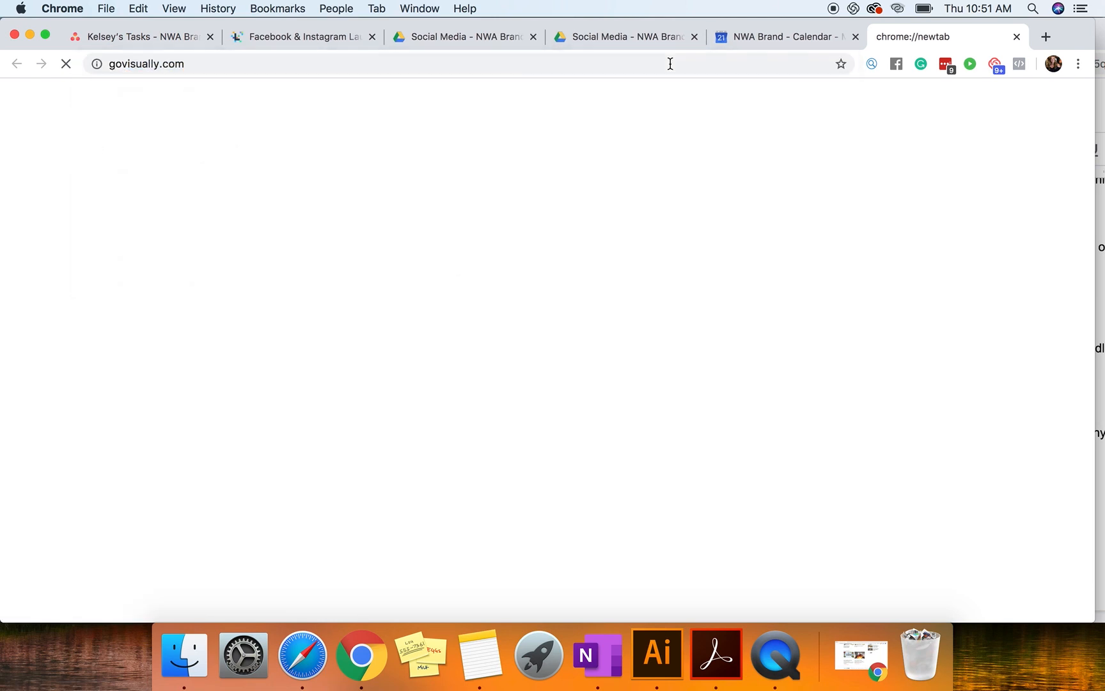
Step: Review the "Send for approval Part 1" task in Asana and the Drive folder that holds the client's social media content
click(137, 37)
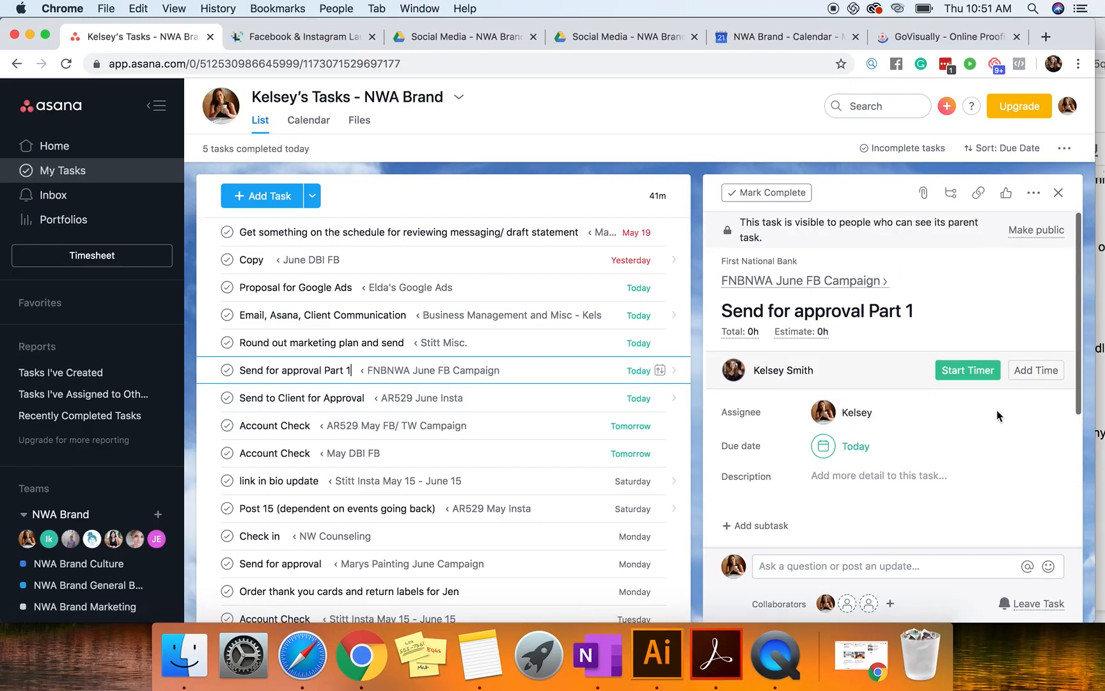
scroll(967, 388, down, 3)
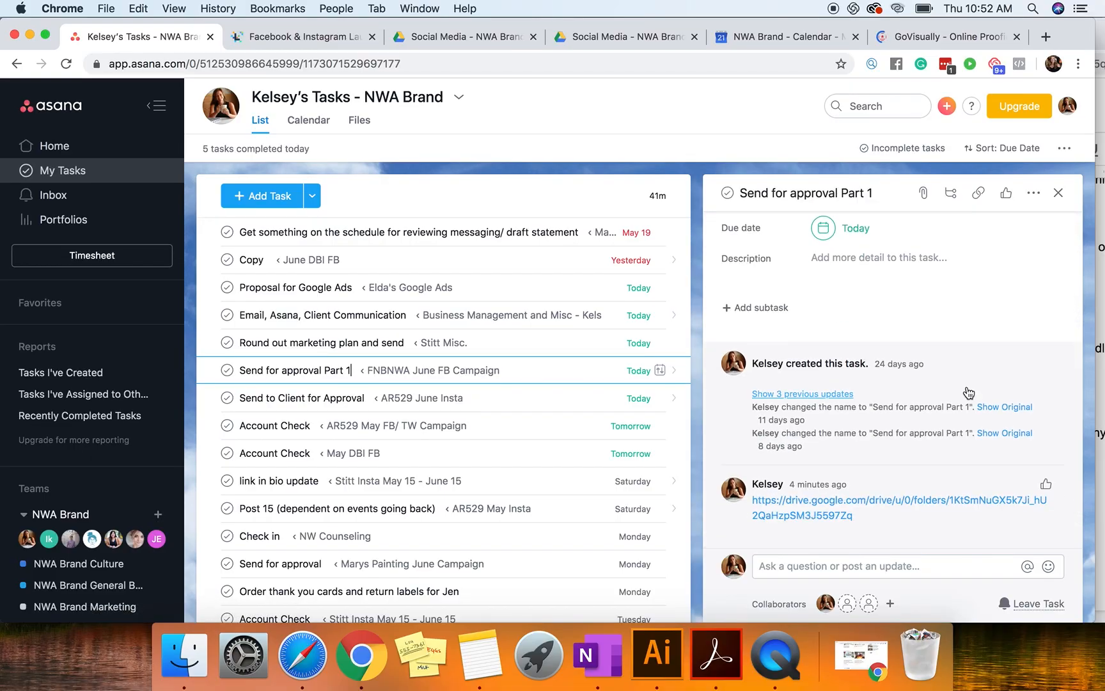
scroll(969, 392, up, 3)
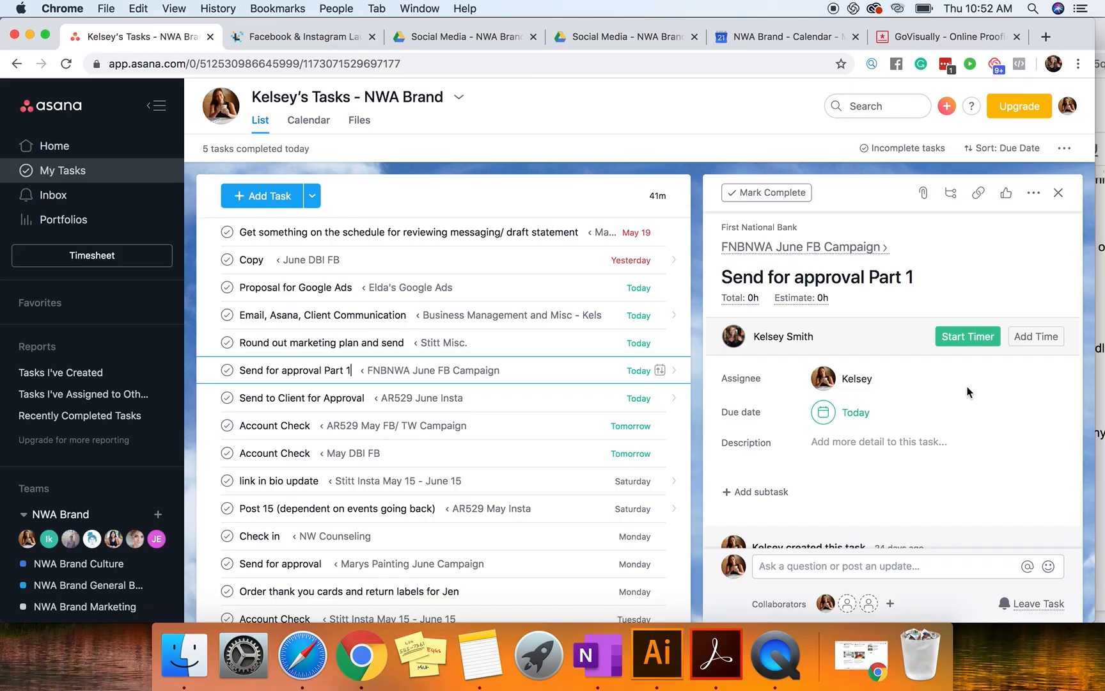
scroll(968, 392, down, 5)
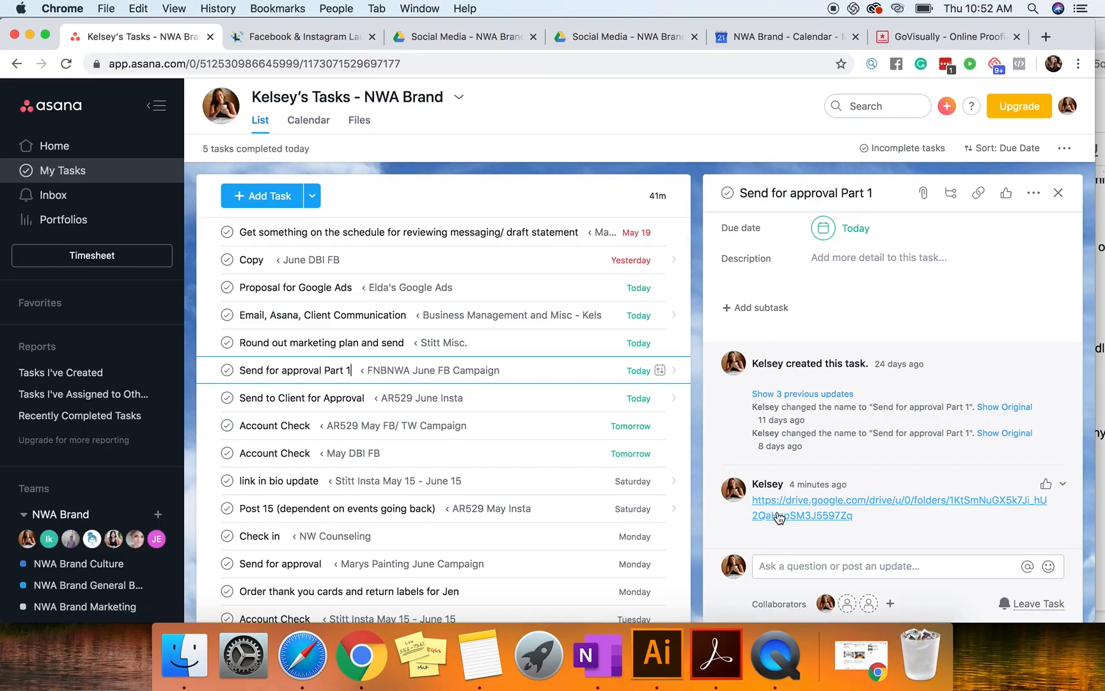
scroll(845, 437, up, 5)
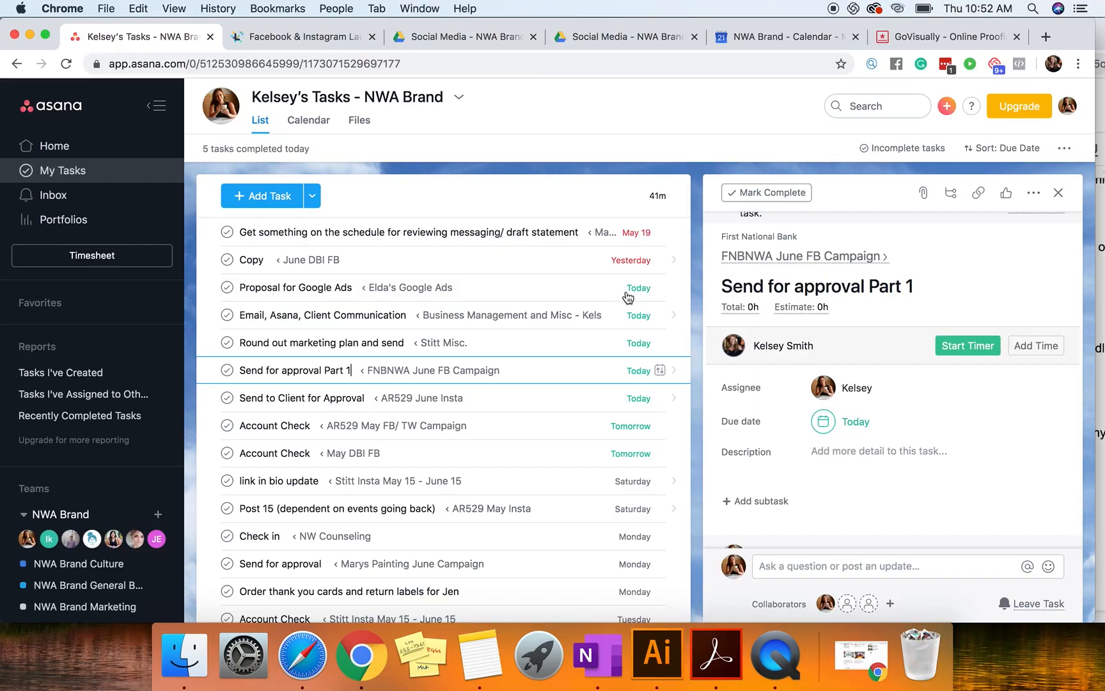
click(465, 40)
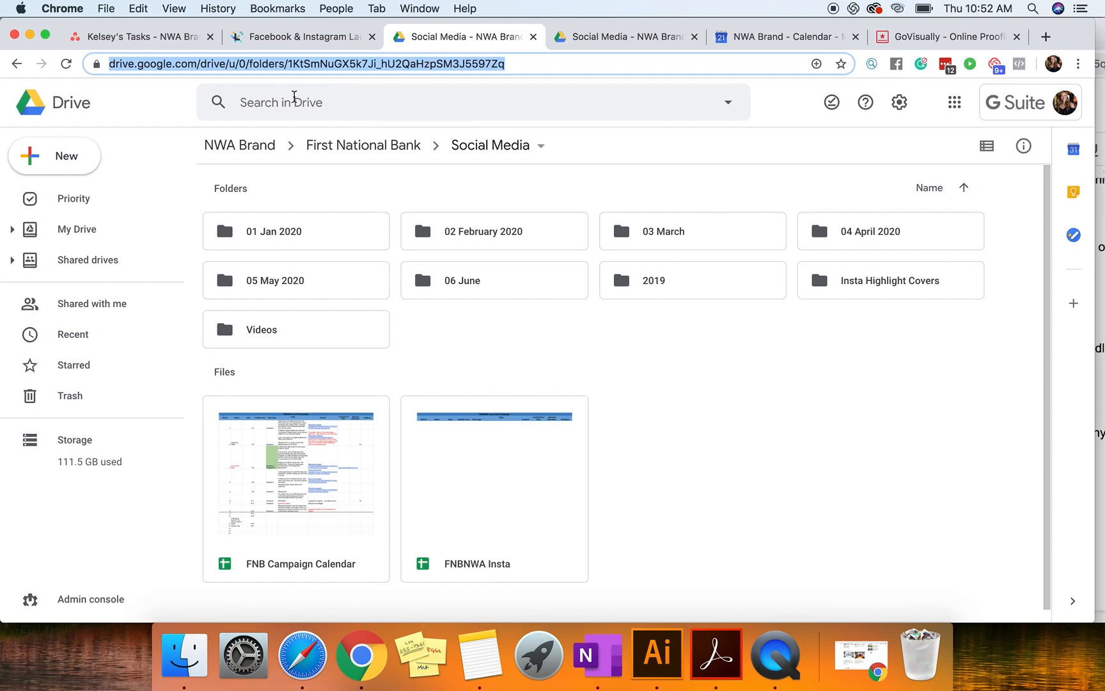
click(165, 35)
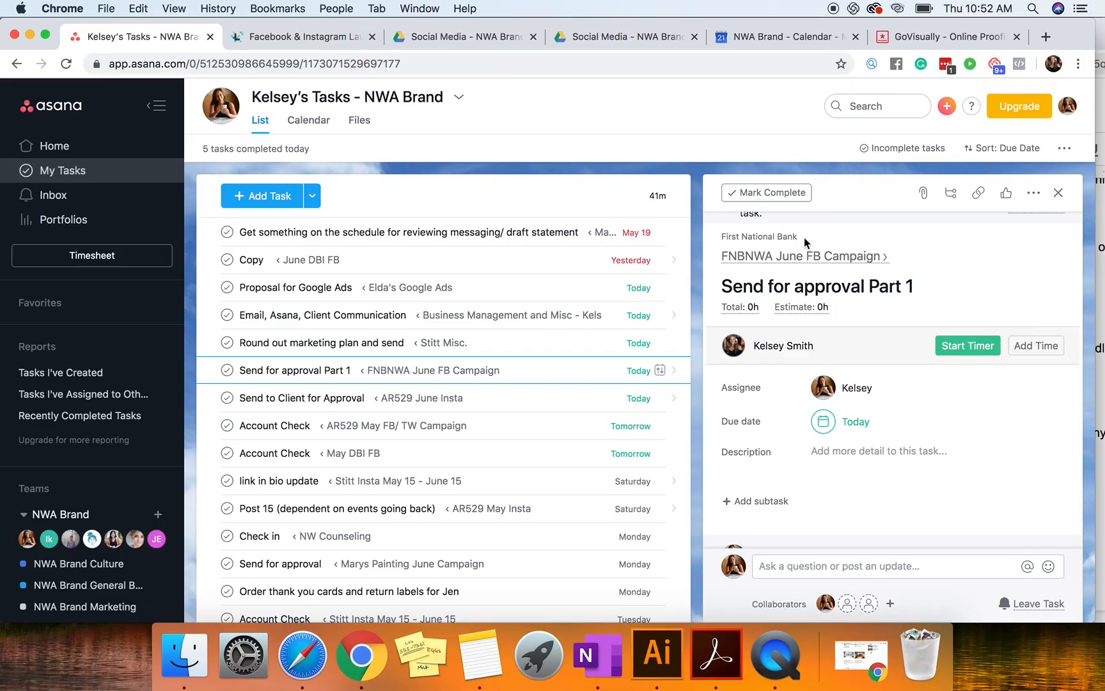
Step: Start the time tracker on the "Send for approval Part 1" task
scroll(857, 396, down, 1)
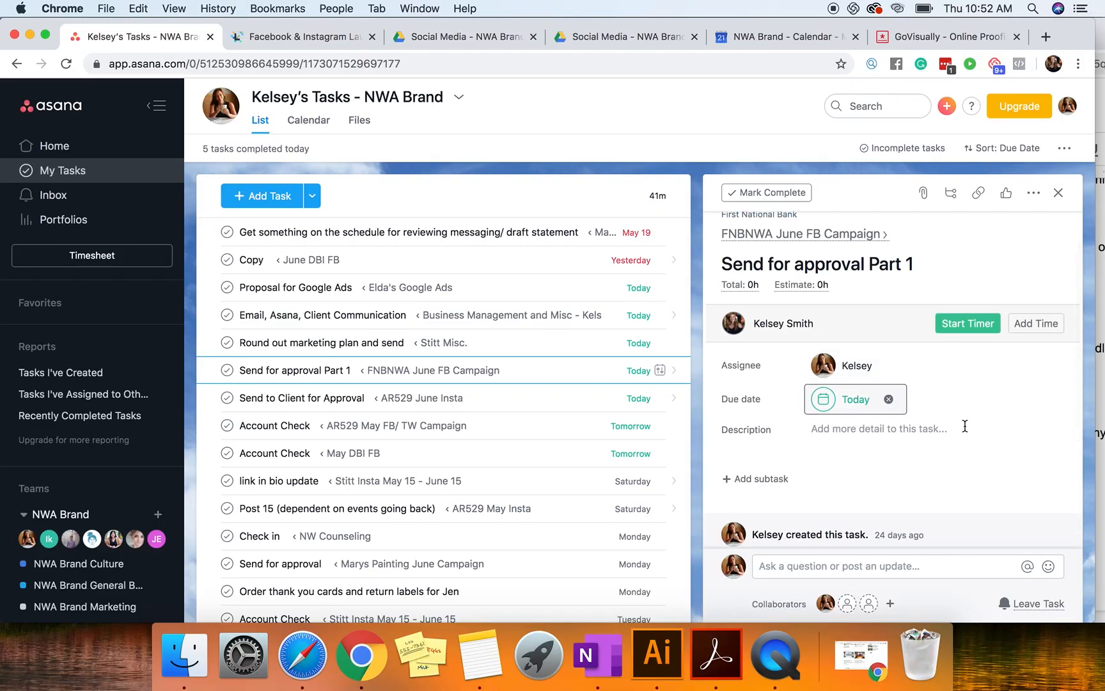
scroll(964, 426, down, 5)
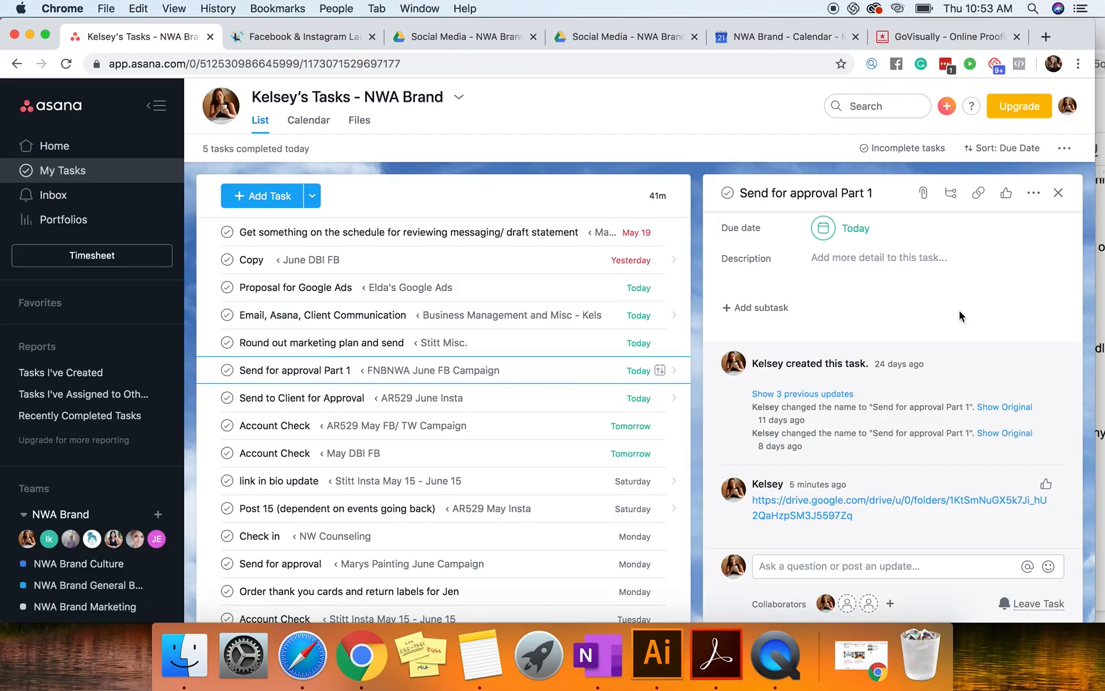
scroll(959, 315, up, 5)
click(959, 371)
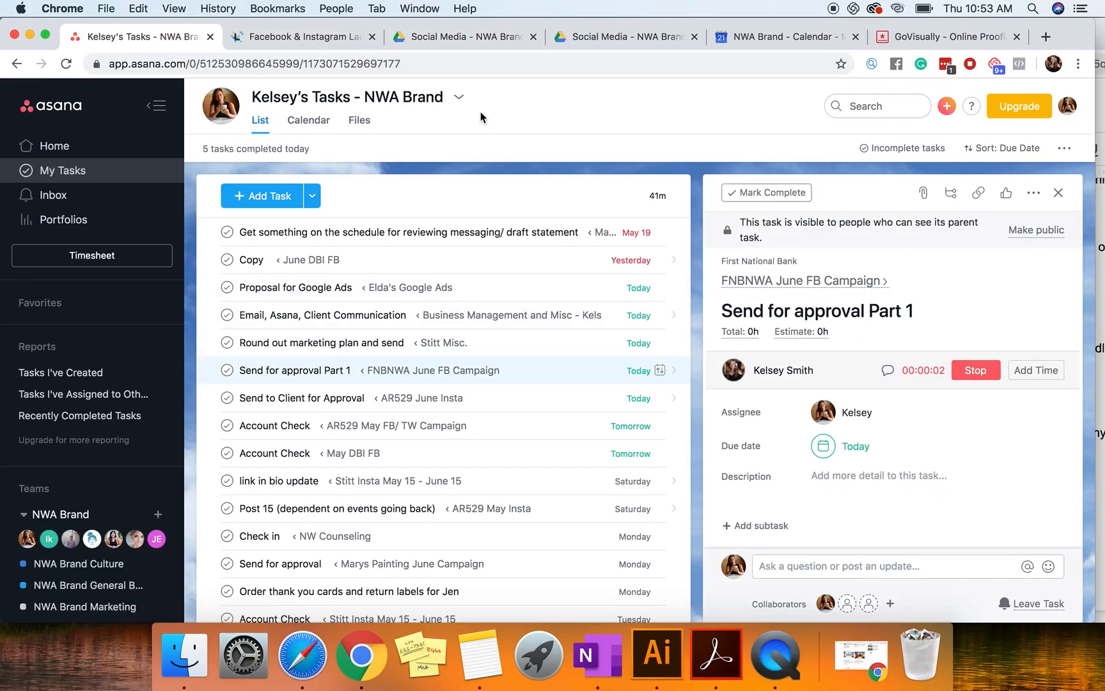
Step: Open the FNB Campaign Calendar spreadsheet from First National Bank's Social Media folder in Google Drive
click(608, 38)
click(452, 37)
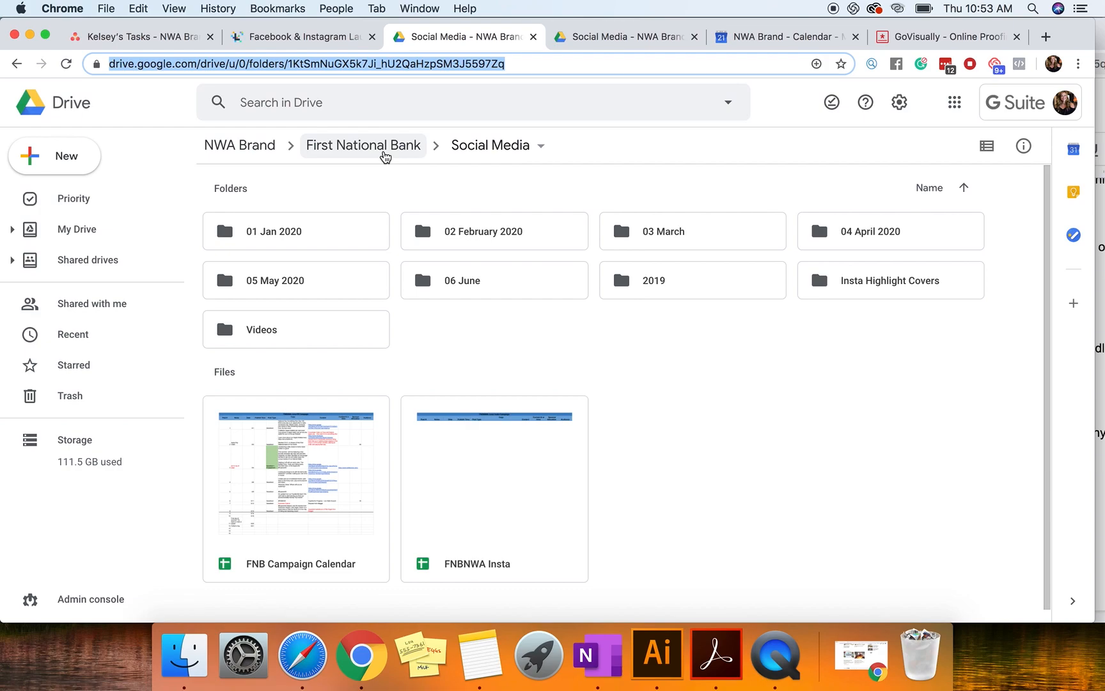
double_click(339, 489)
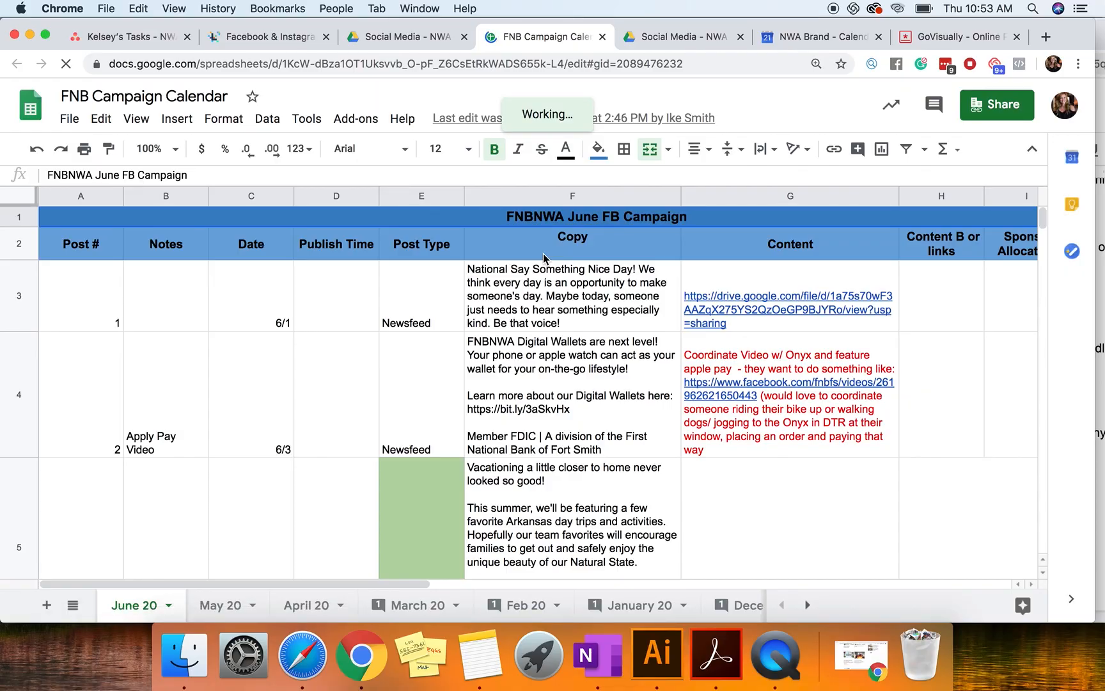
Step: Widen the Copy column slightly and hide the Publish Time column on the June 20 sheet
drag(681, 196, 712, 196)
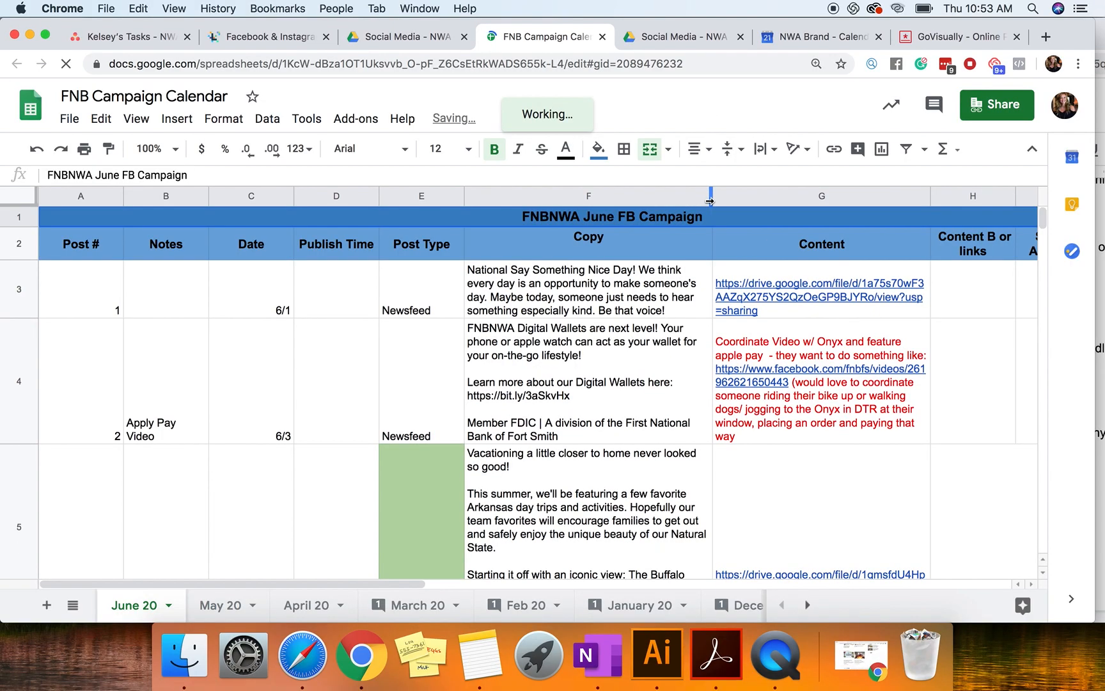
click(656, 307)
click(337, 196)
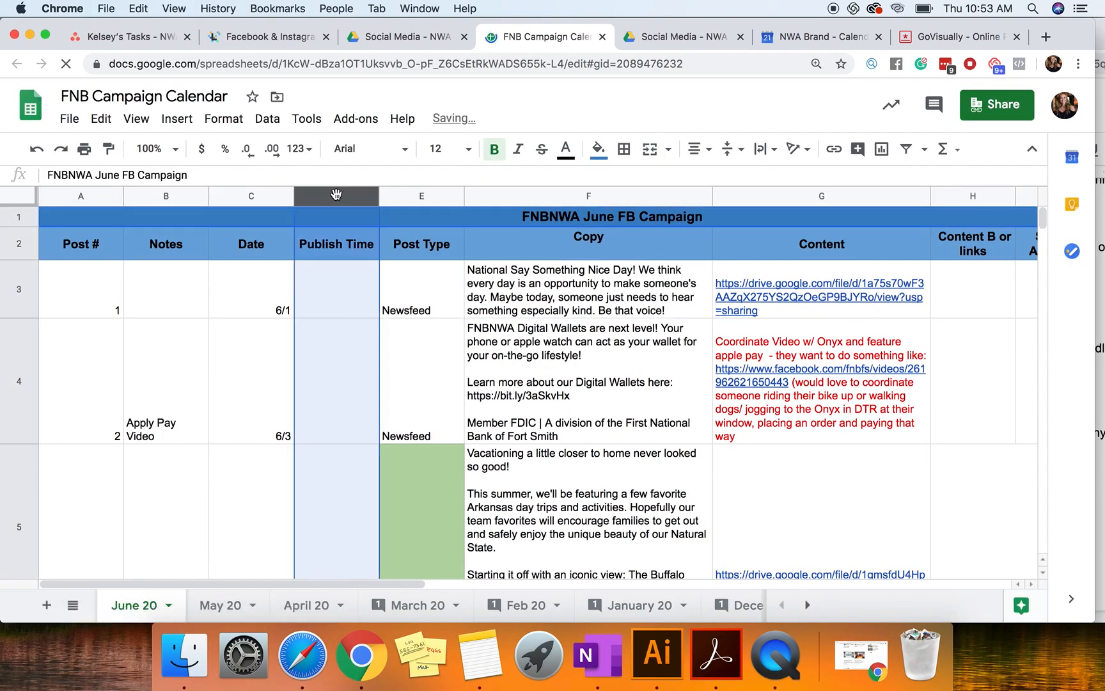
right_click(337, 196)
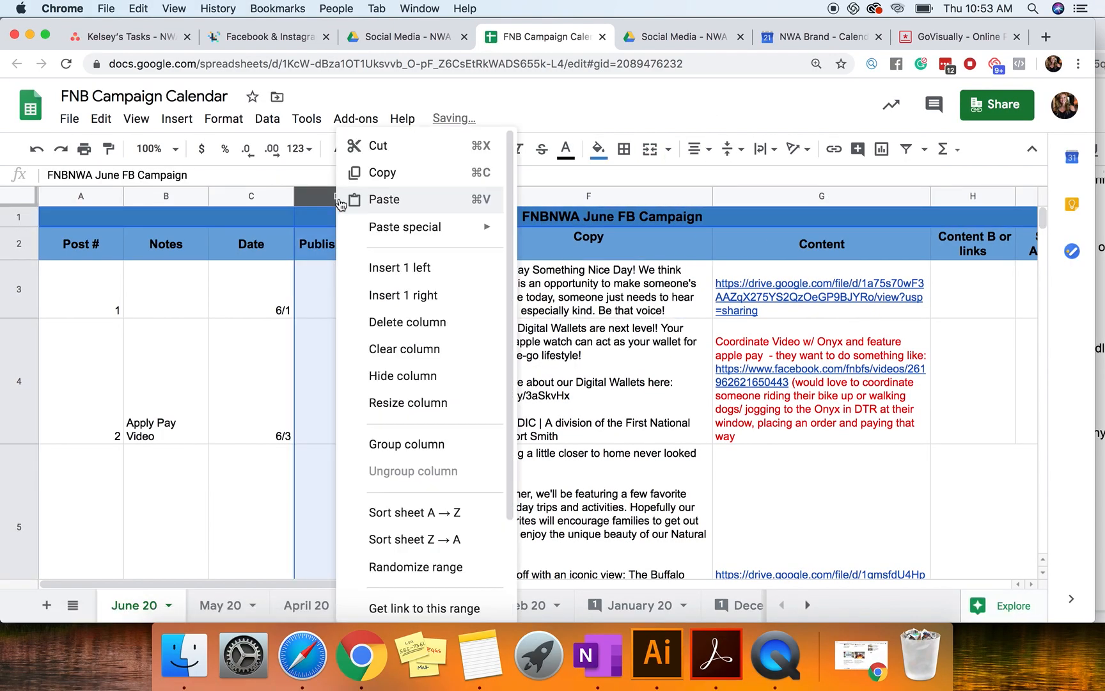
click(424, 379)
scroll(284, 341, down, 1)
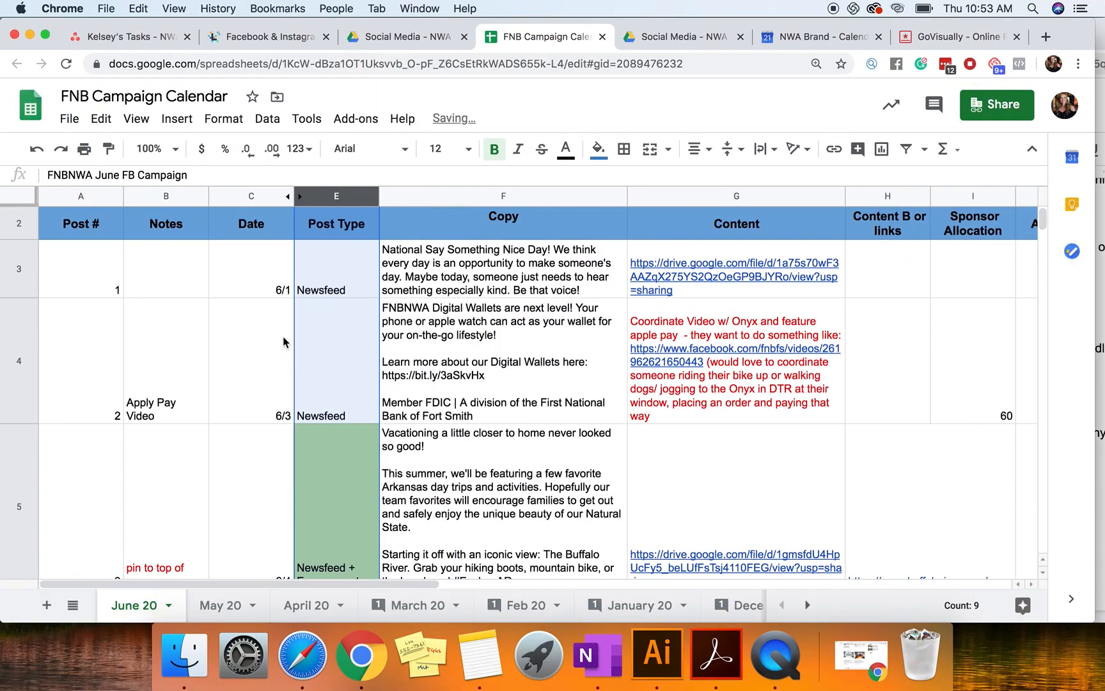
Step: Hide the Notes column
click(168, 195)
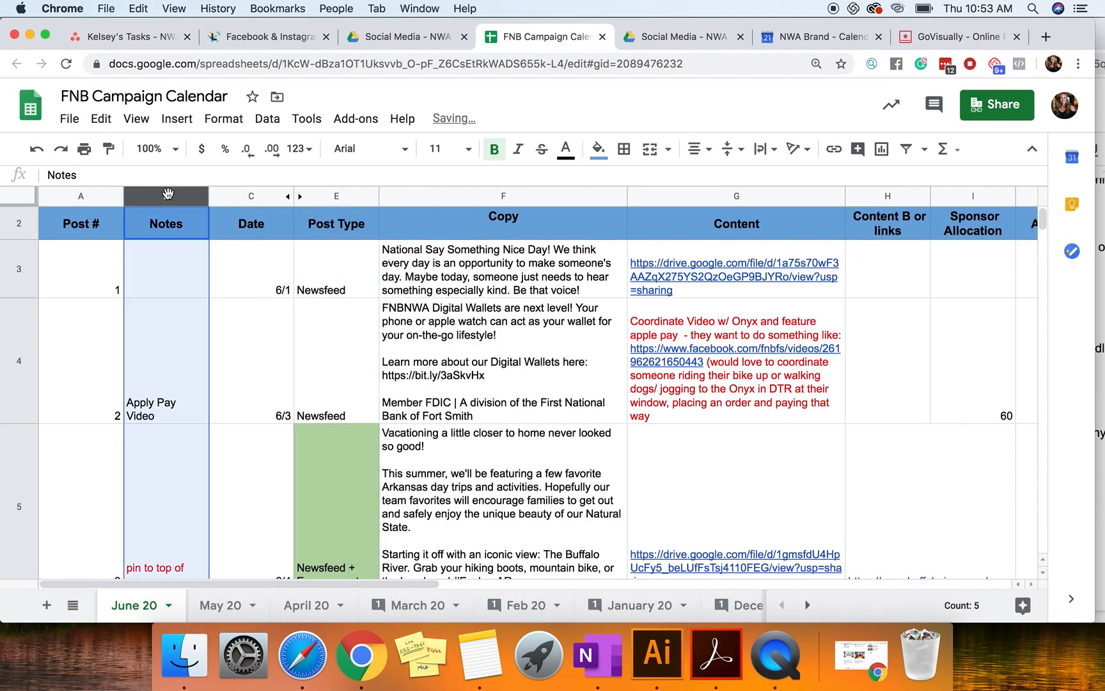
right_click(167, 194)
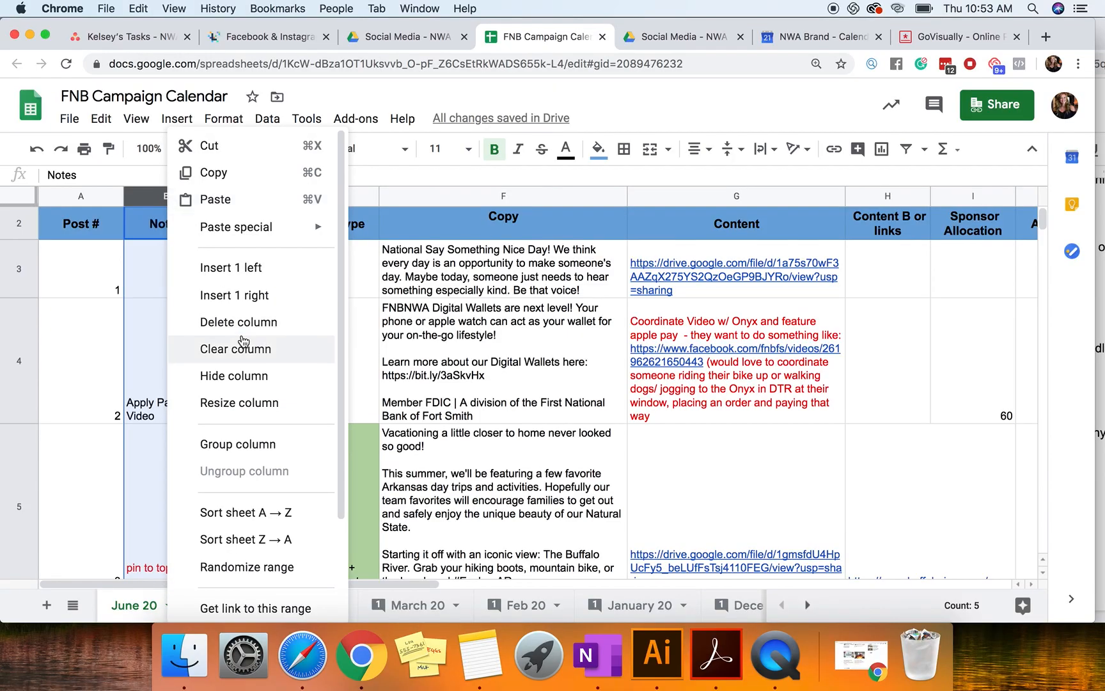
click(230, 377)
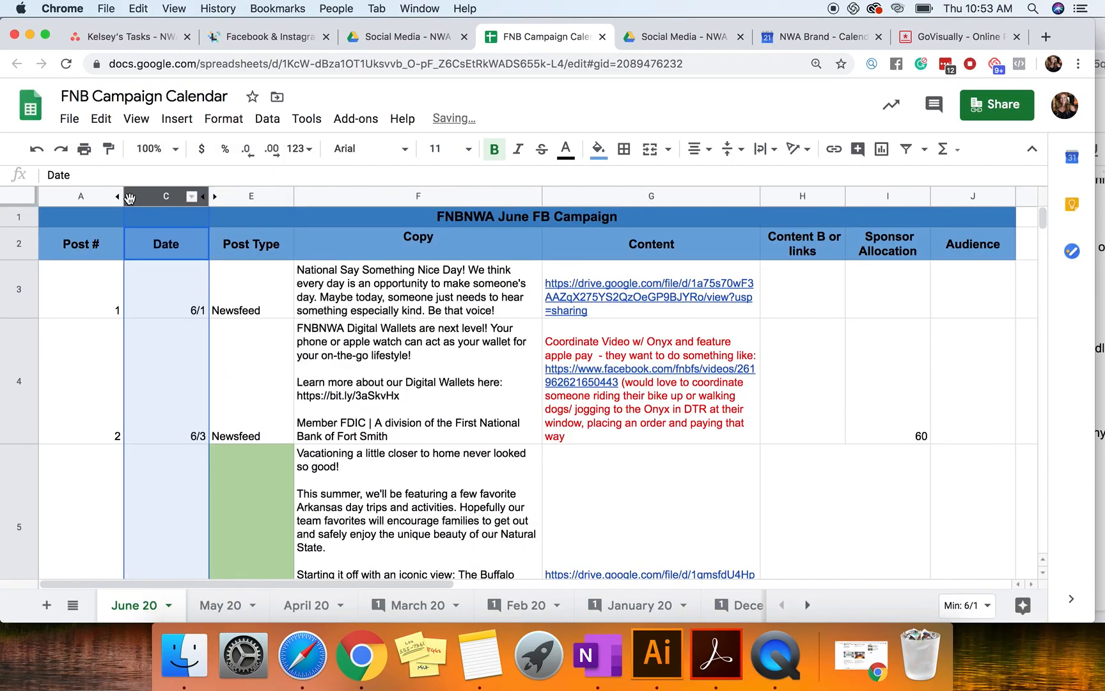
Step: Unhide the Publish Time column and hide it again
click(214, 197)
click(282, 198)
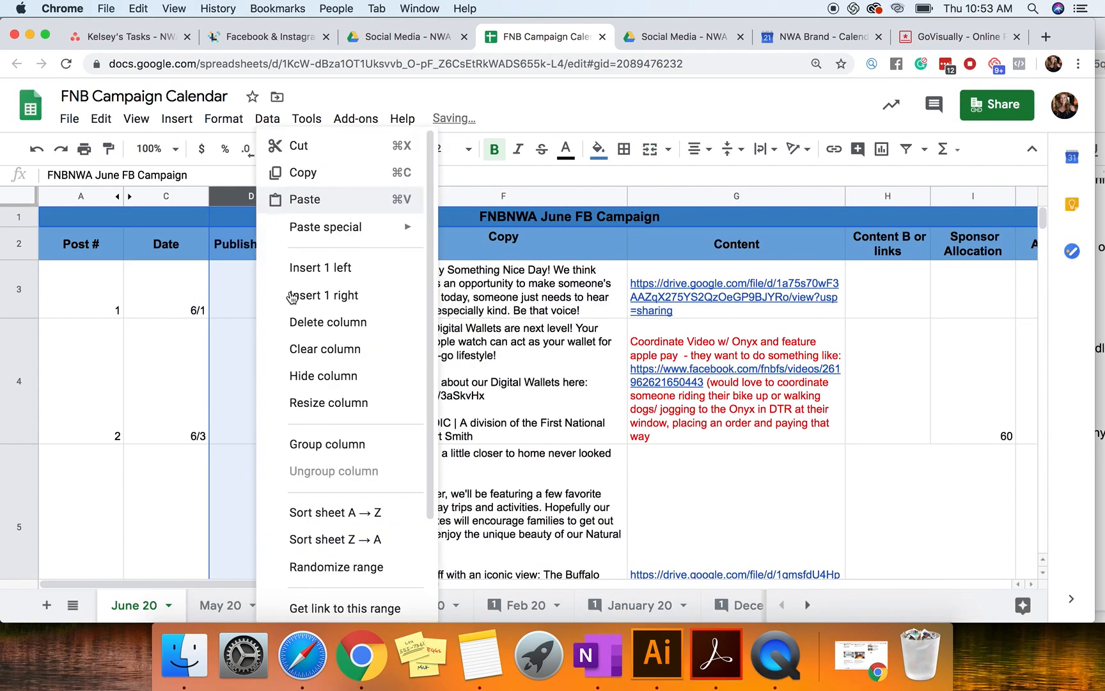
click(344, 384)
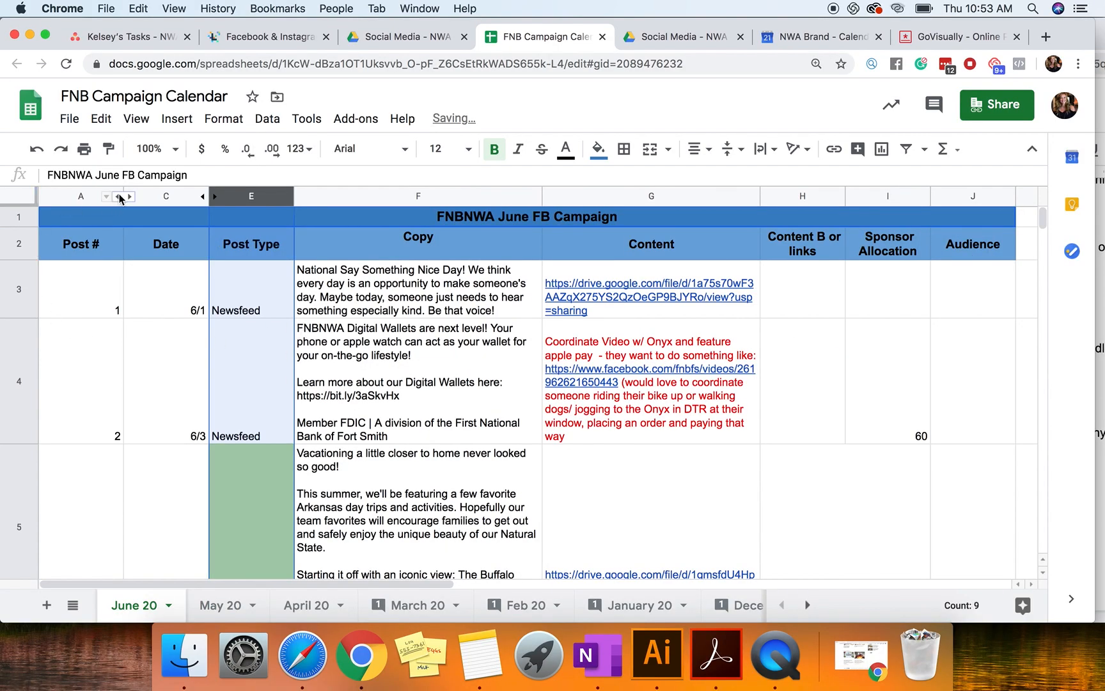
Step: Narrow the Post # column
drag(121, 192, 92, 187)
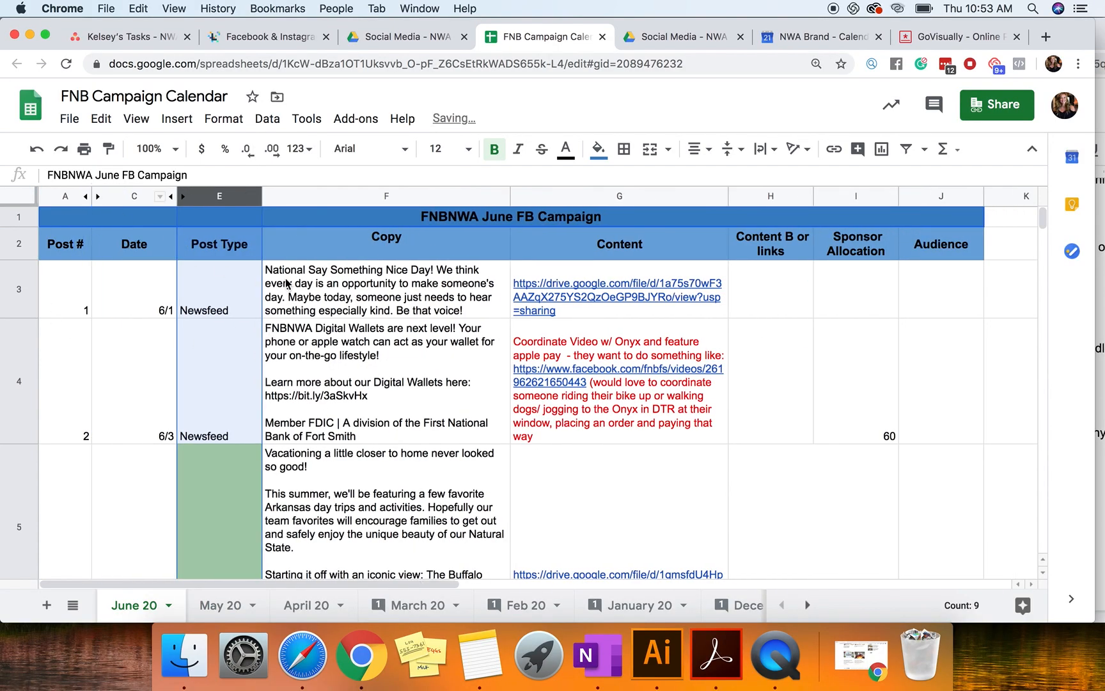
click(391, 234)
scroll(550, 275, down, 4)
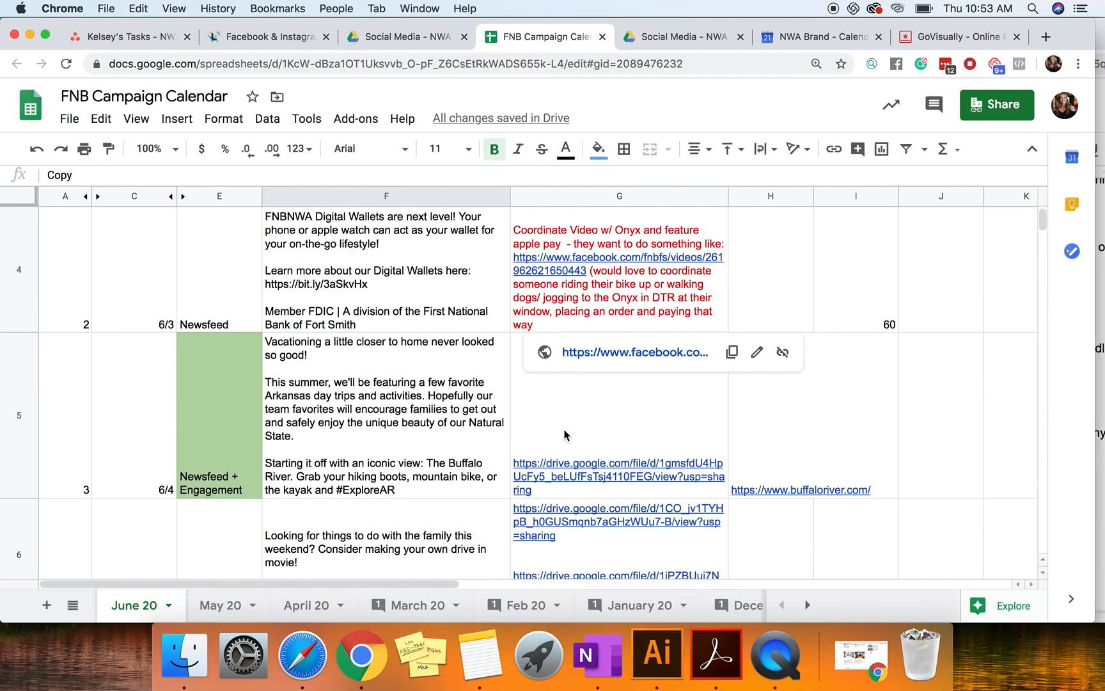
scroll(640, 288, up, 4)
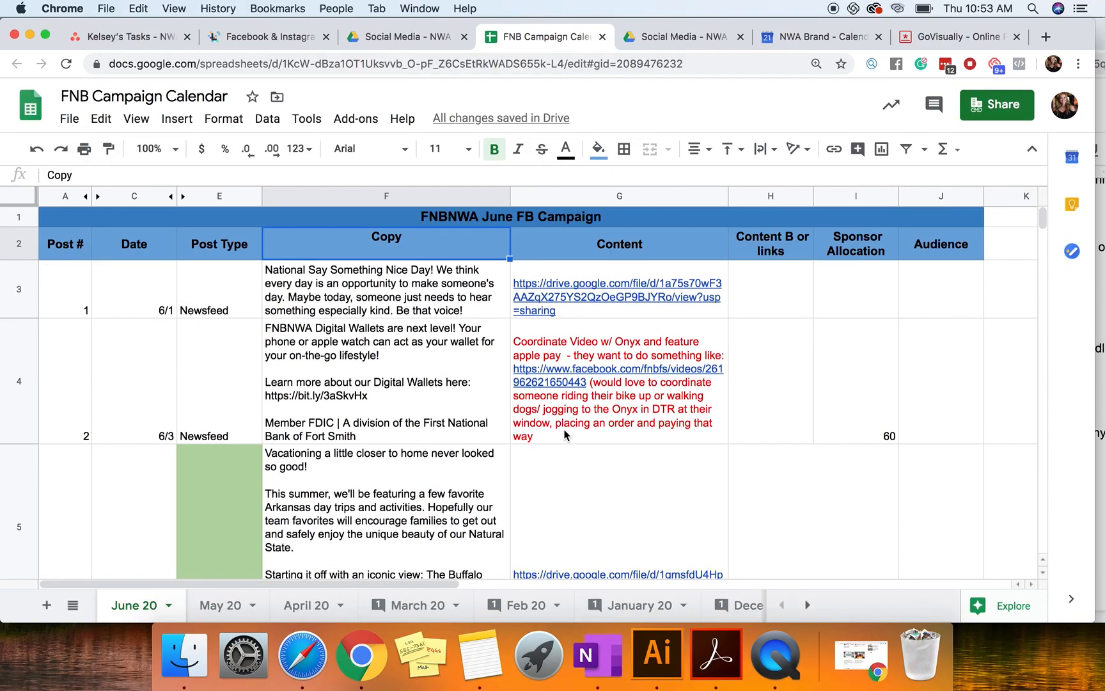
Step: Set the Content B or links column to wrap its text and hide the Audience column
click(780, 196)
click(224, 120)
mouse_move(284, 449)
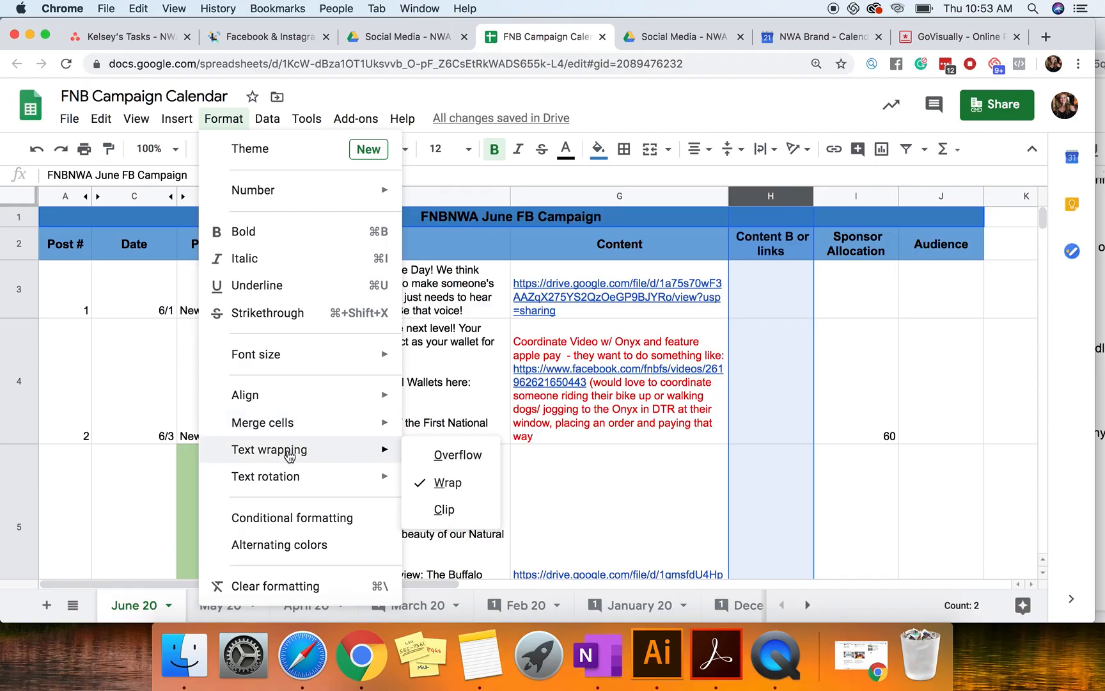
click(448, 477)
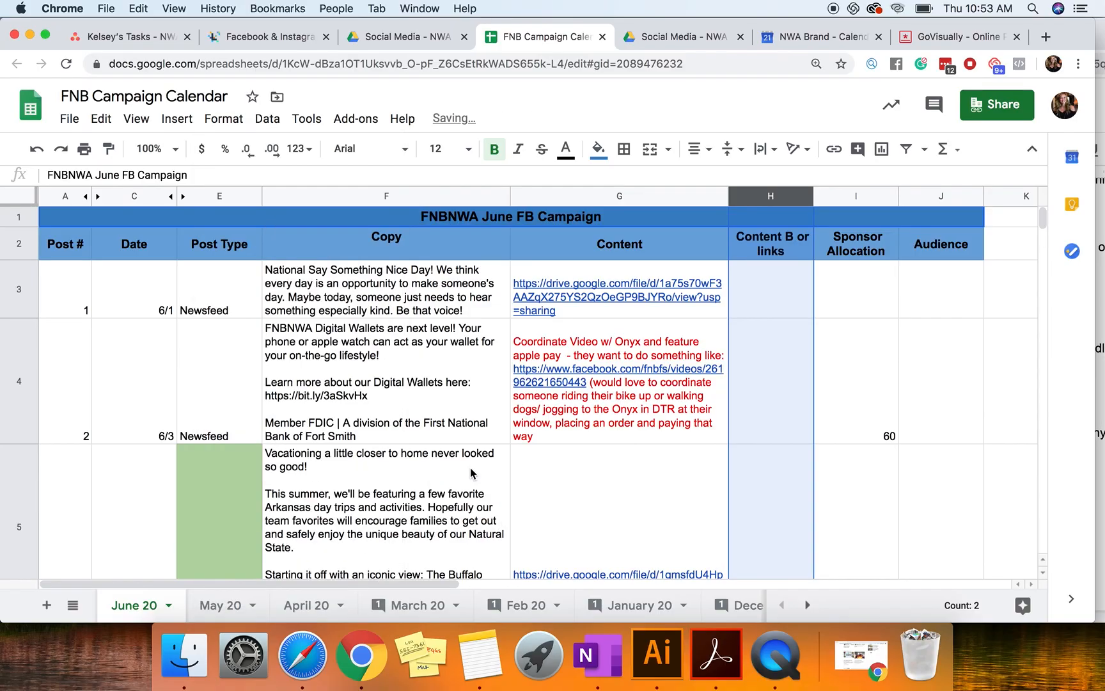
scroll(874, 412, down, 3)
scroll(985, 237, up, 3)
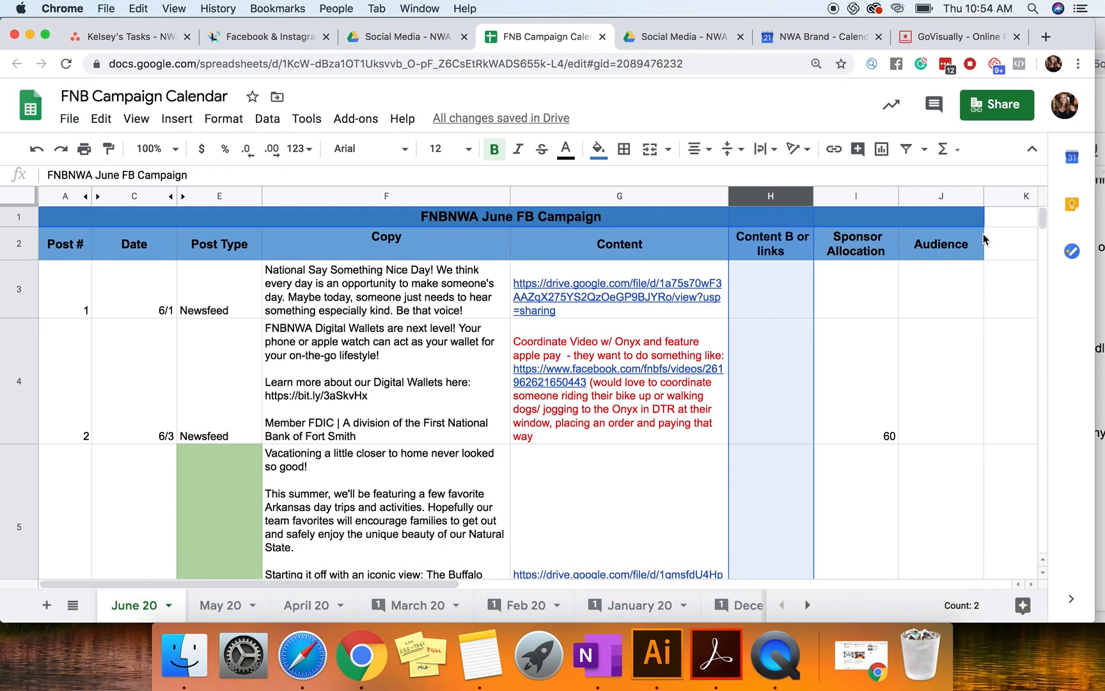
right_click(945, 196)
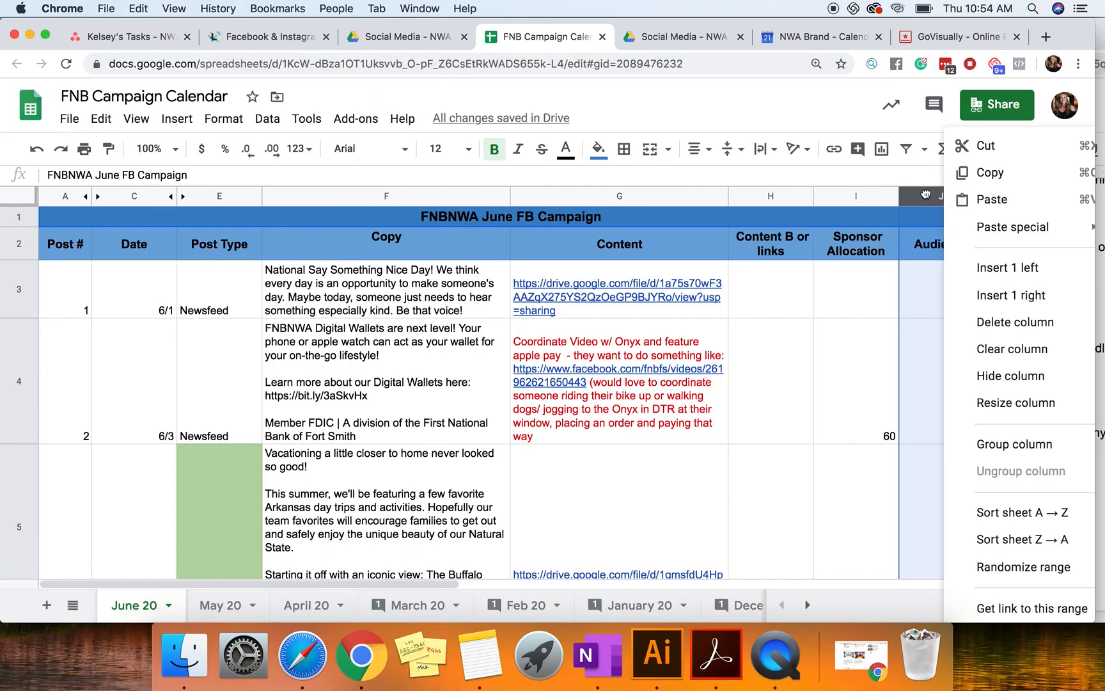
click(978, 383)
Step: Review the post copy and enter a Sponsor Allocation of 40 for post 3, dated 6/4
scroll(670, 498, down, 1)
click(398, 472)
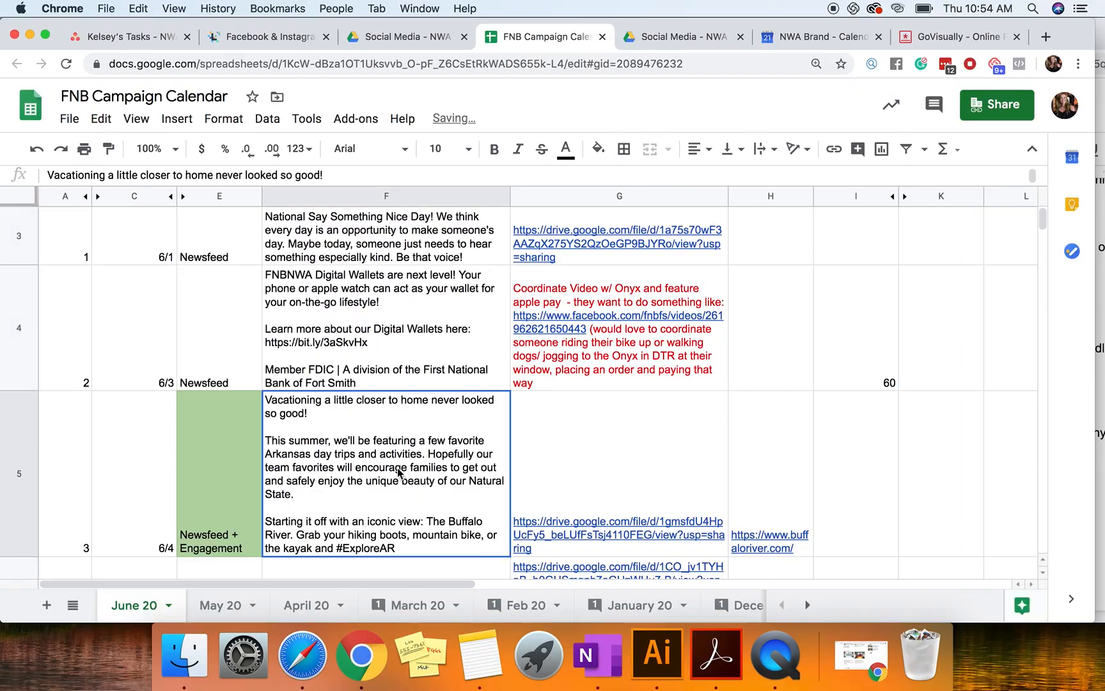
scroll(403, 454, down, 2)
click(412, 426)
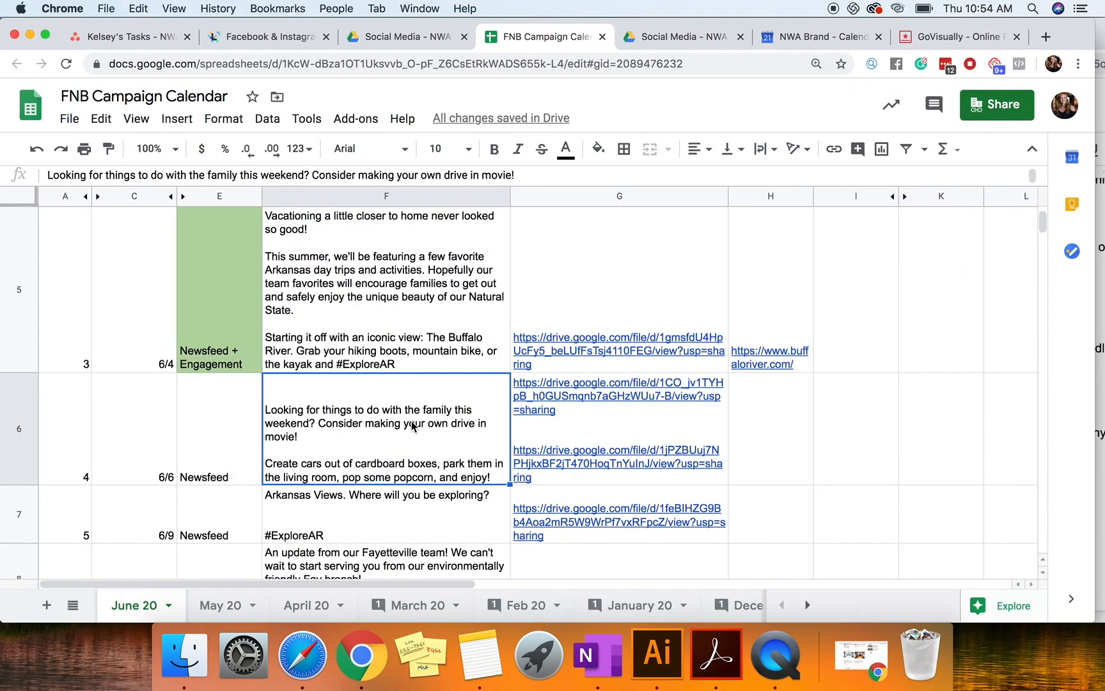
scroll(758, 375, up, 3)
click(825, 387)
click(823, 487)
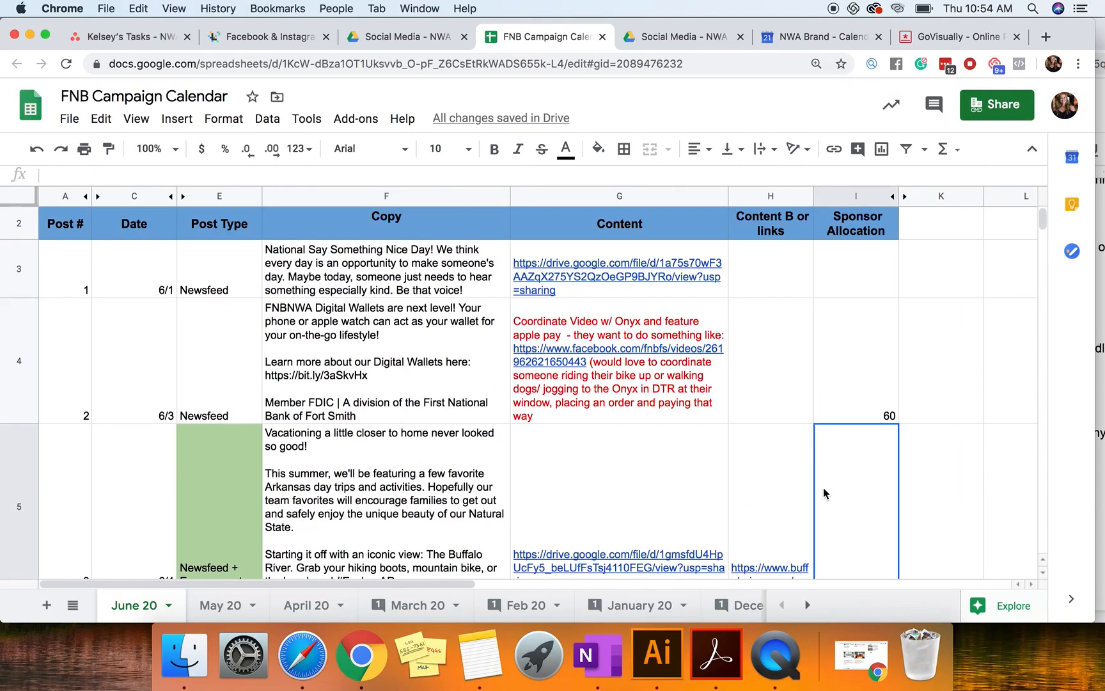
text(40)
key(Return)
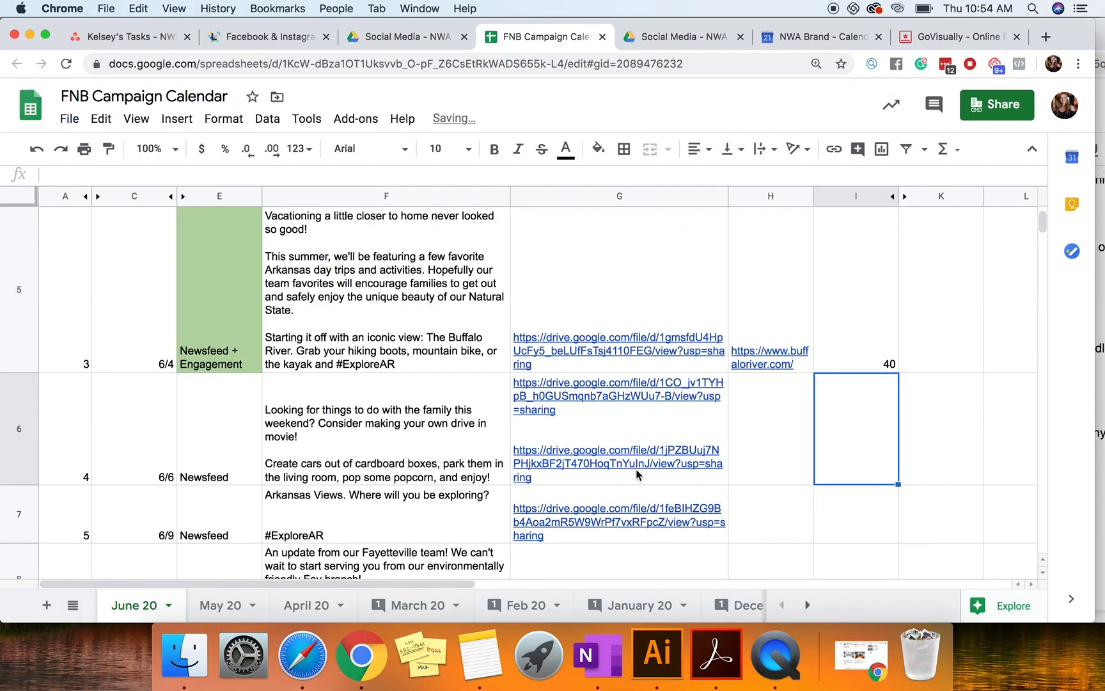
Step: Enter a Sponsor Allocation of 20 for post 4, dated 6/6
click(400, 476)
click(401, 514)
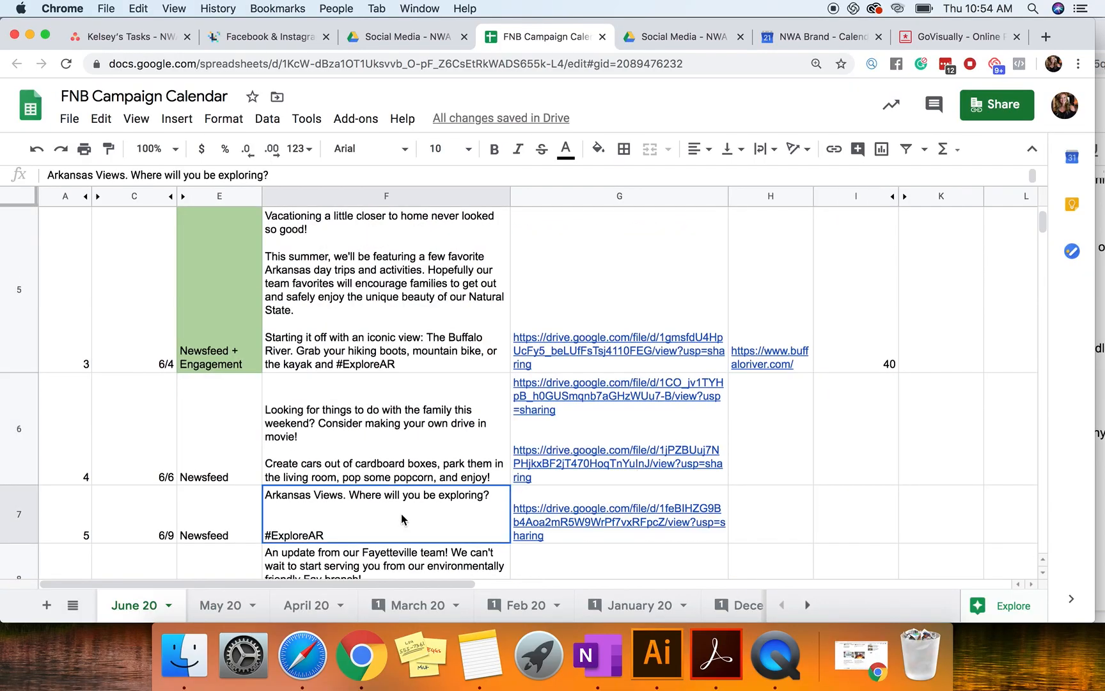
click(835, 401)
text(20)
key(Return)
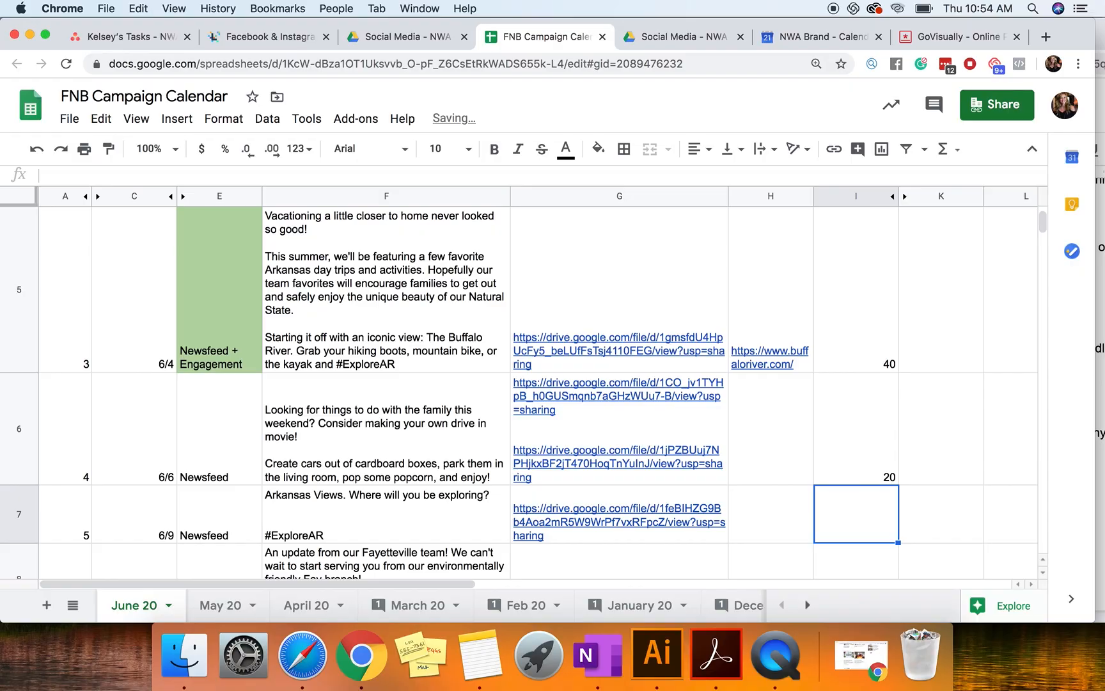
Step: Clear the Sponsor Allocation value for post 6, dated 6/11
scroll(648, 453, down, 5)
scroll(648, 454, up, 5)
scroll(648, 453, down, 3)
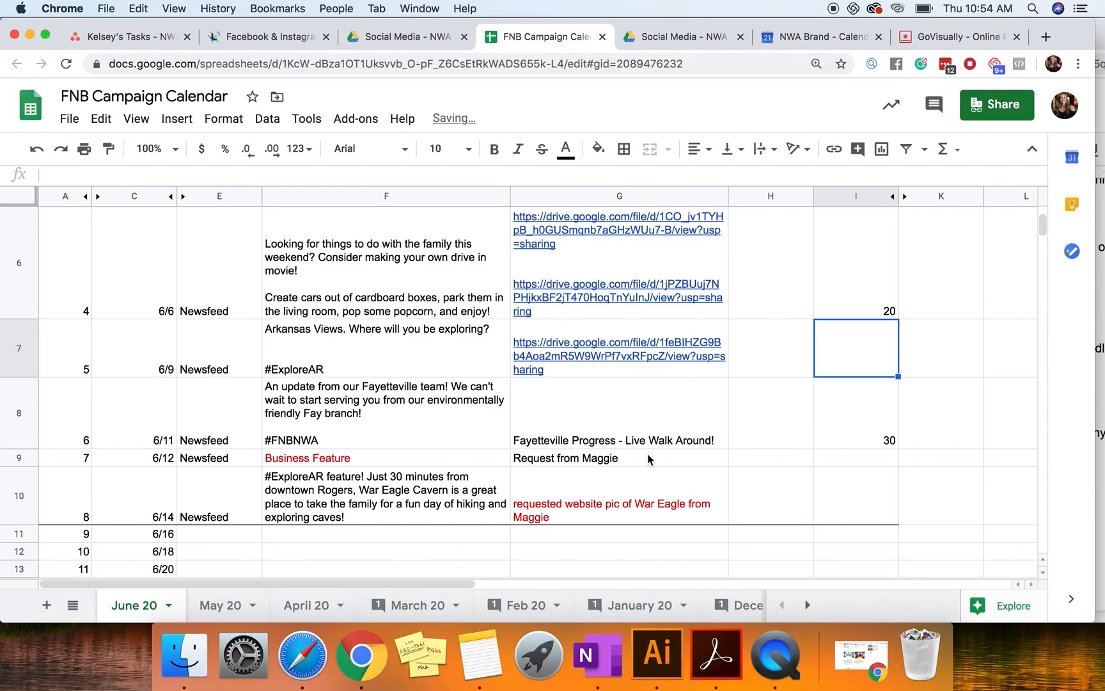
click(657, 435)
click(826, 428)
key(Delete)
scroll(525, 414, up, 5)
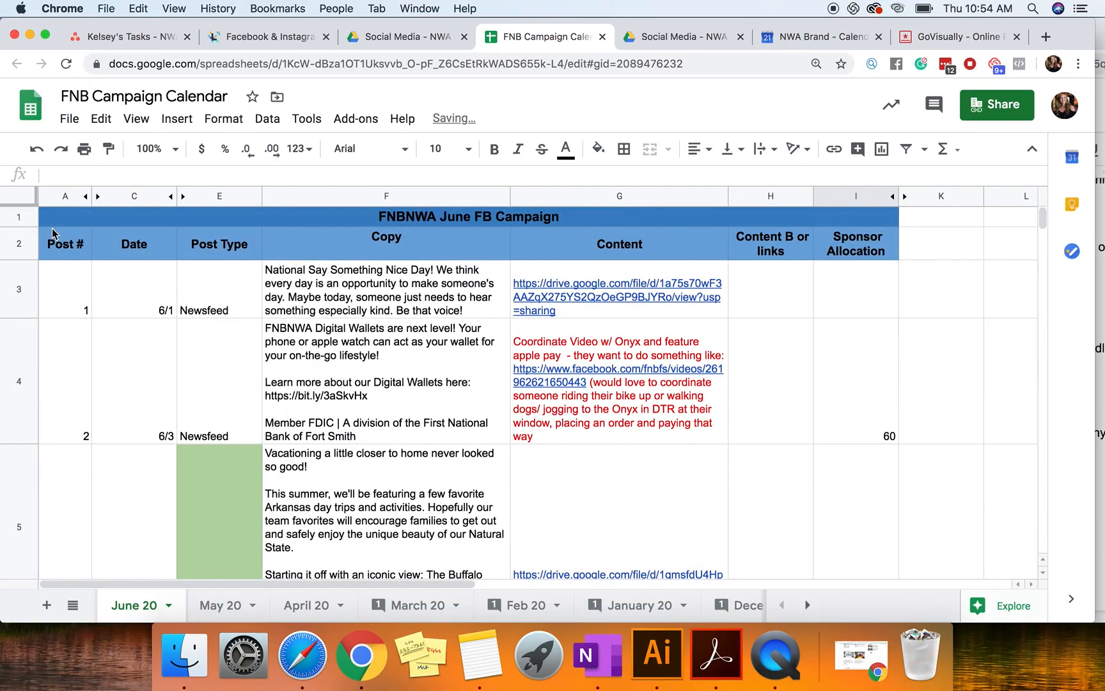
click(54, 285)
scroll(437, 451, down, 3)
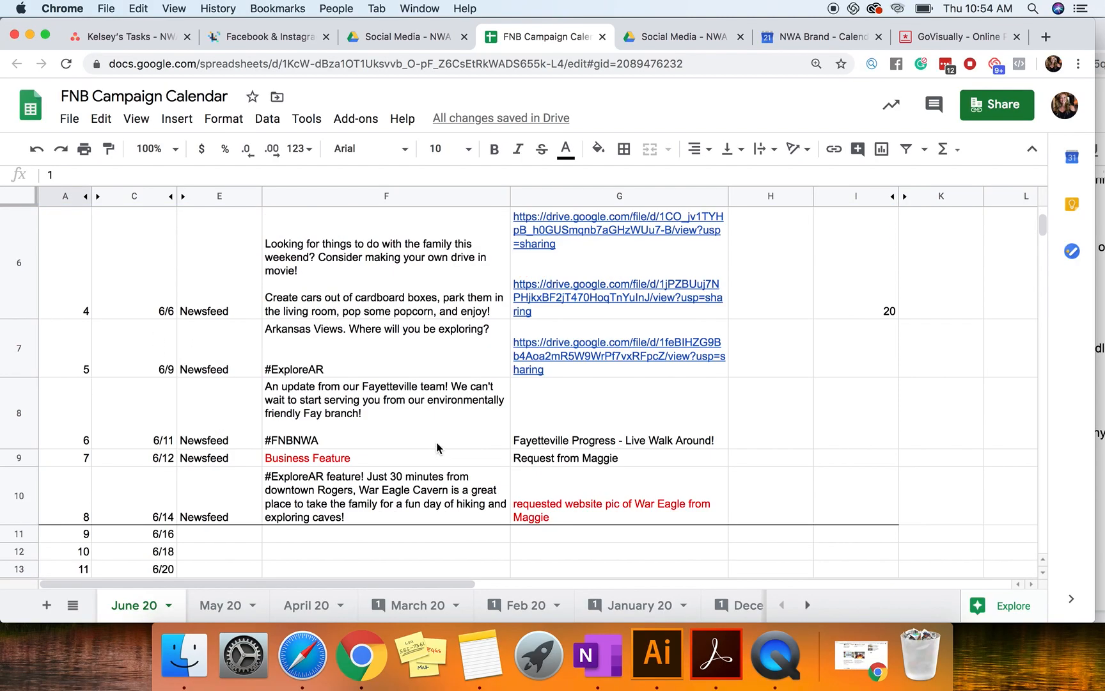
shift+click(885, 511)
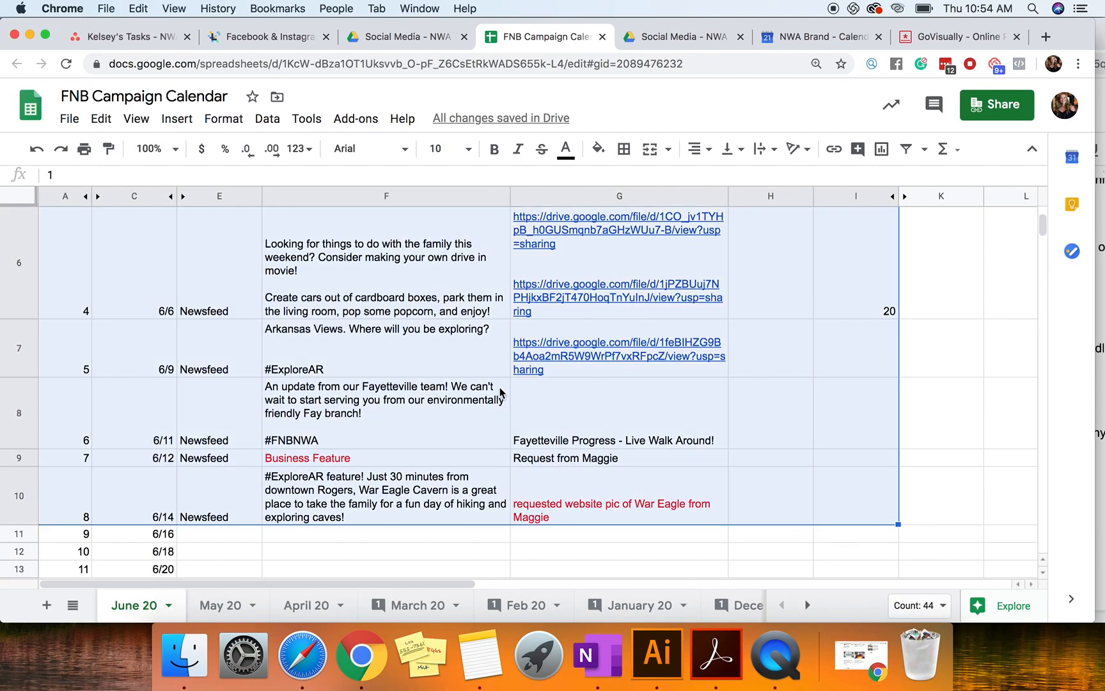
scroll(501, 392, up, 3)
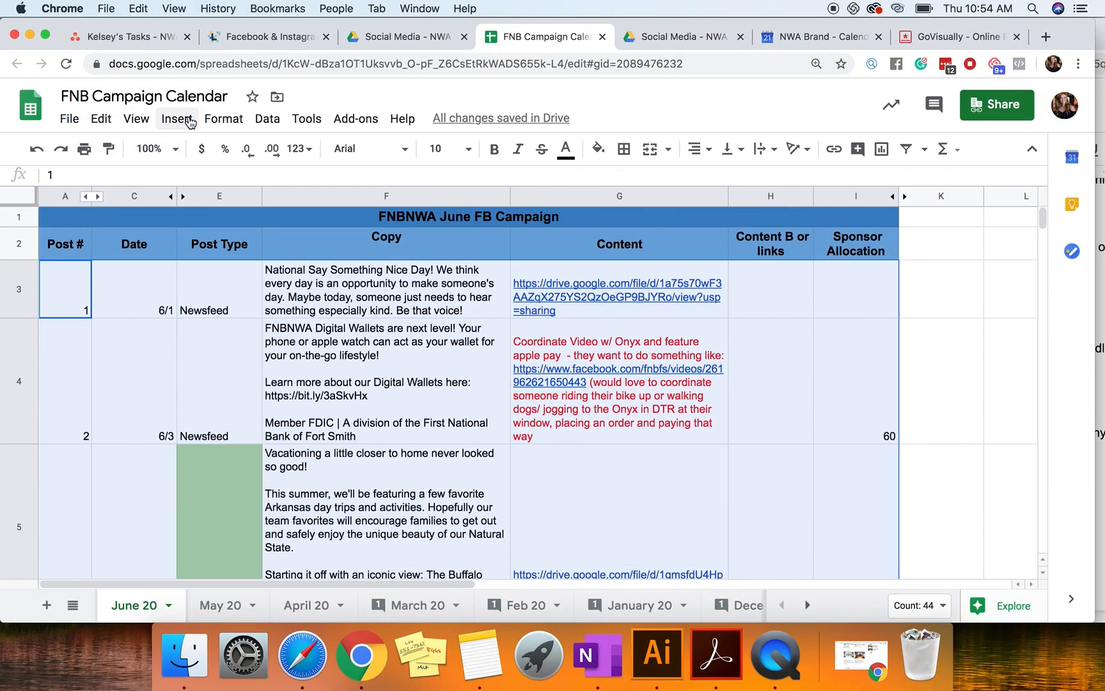
Step: Apply alternating colors to A2:I10, from the column headings through post 8, using the default blue style with a header
click(46, 255)
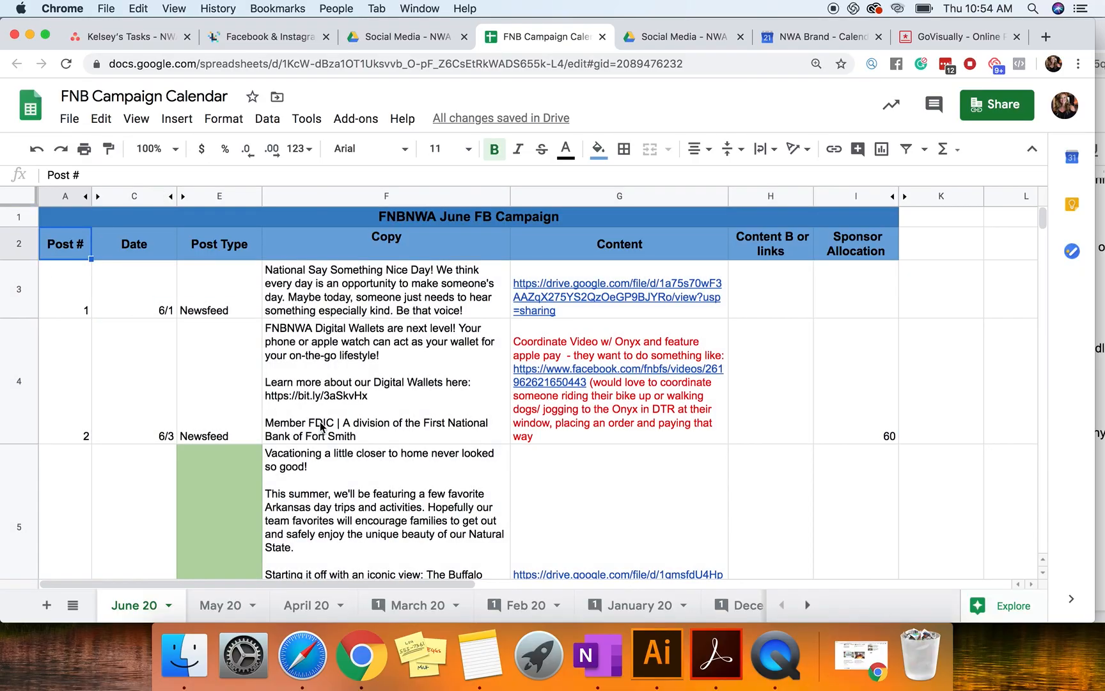
scroll(321, 427, down, 5)
shift+click(861, 395)
scroll(439, 320, up, 5)
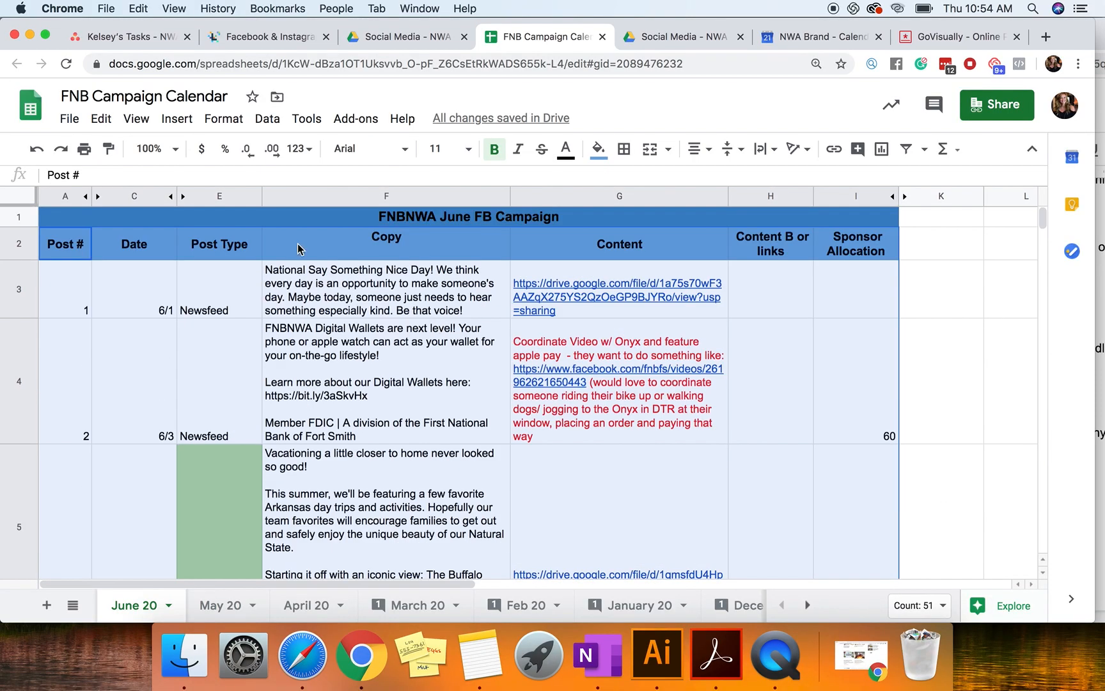
click(230, 122)
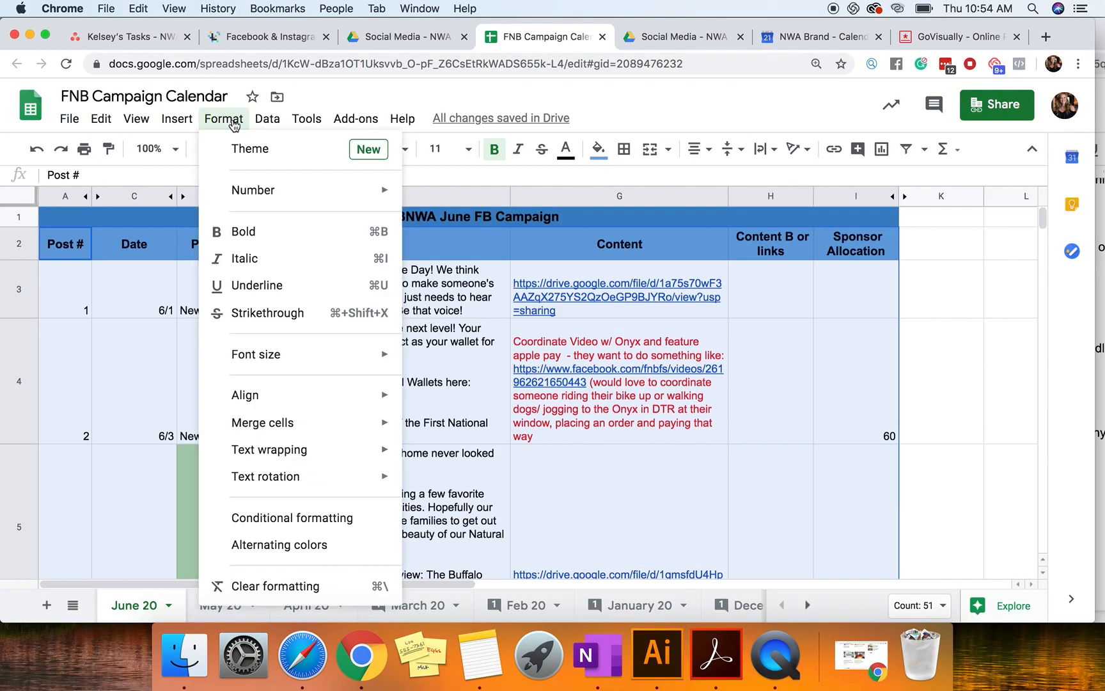
click(301, 545)
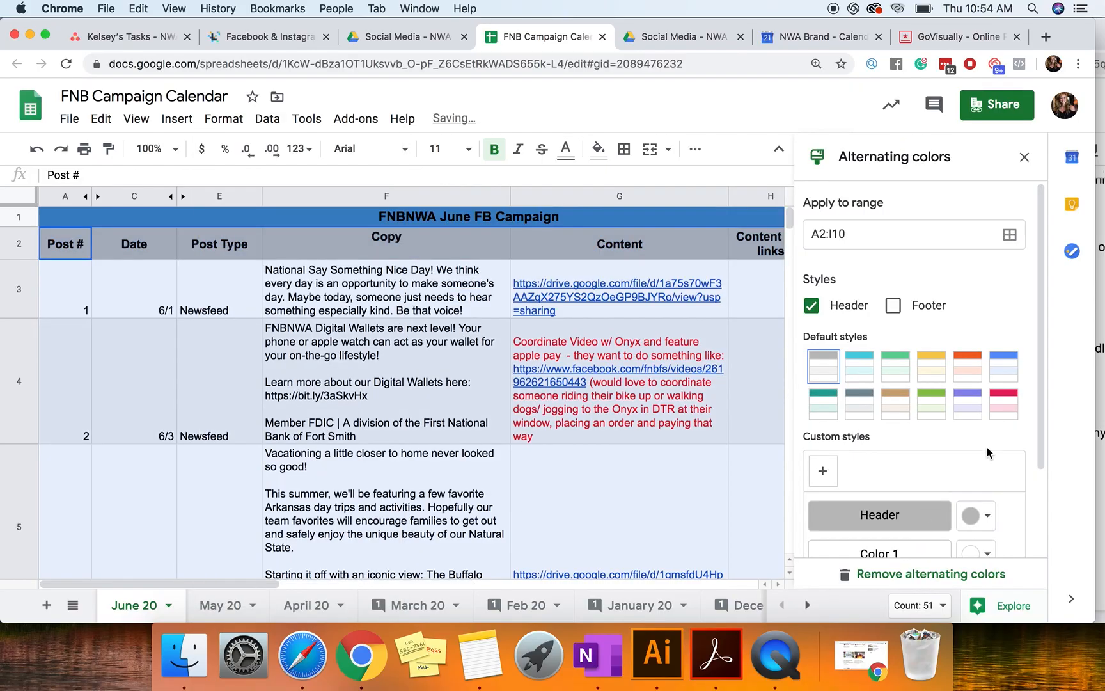
click(1006, 363)
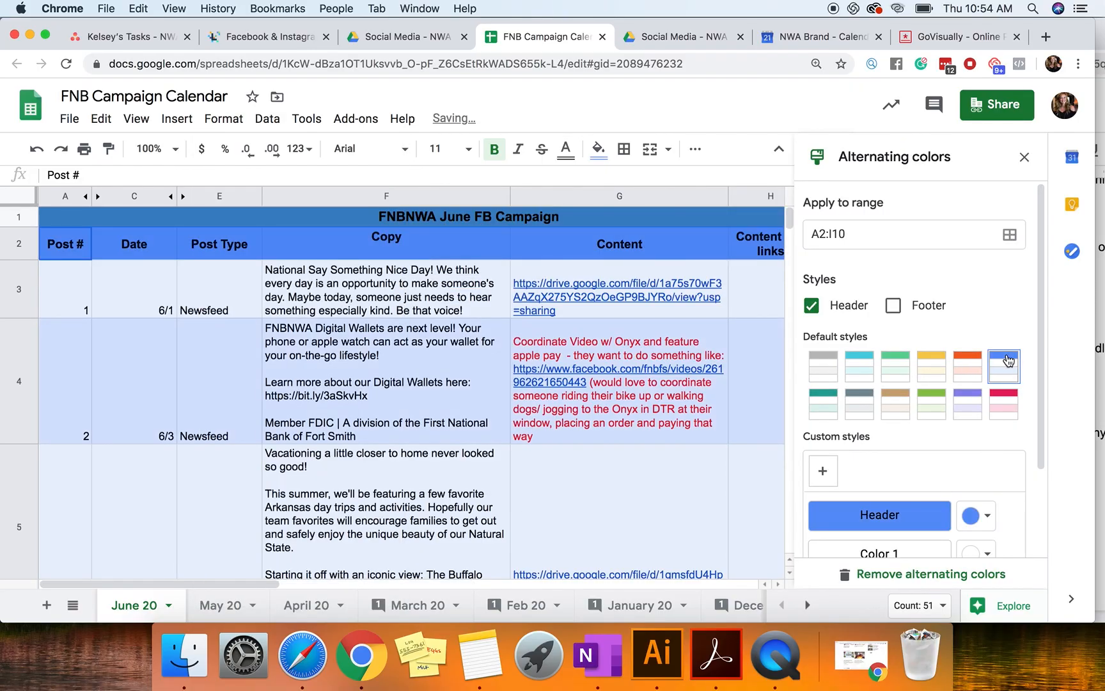
Step: Change the header color of the alternating colors to a lighter blue and close the alternating color settings
click(985, 517)
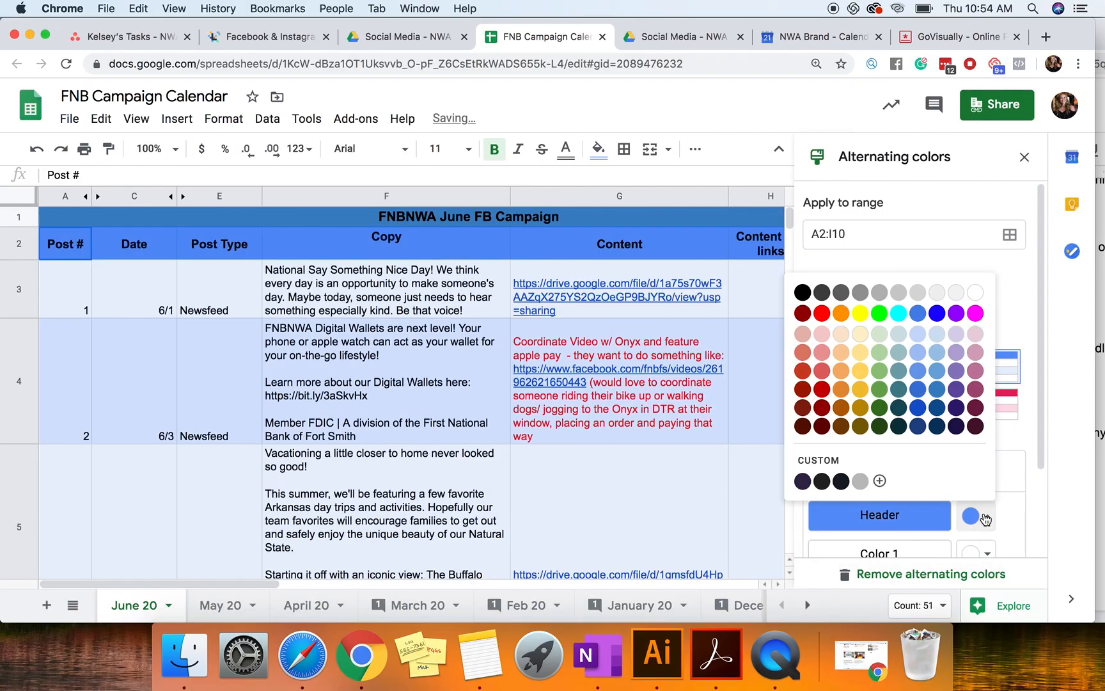
click(920, 351)
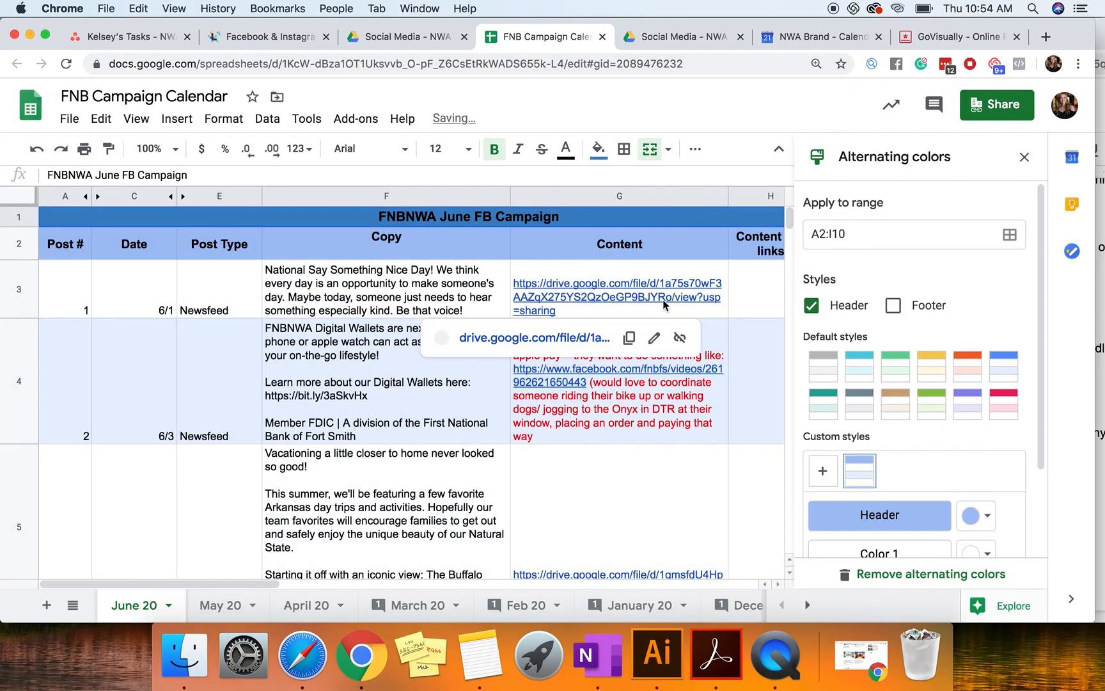
click(479, 254)
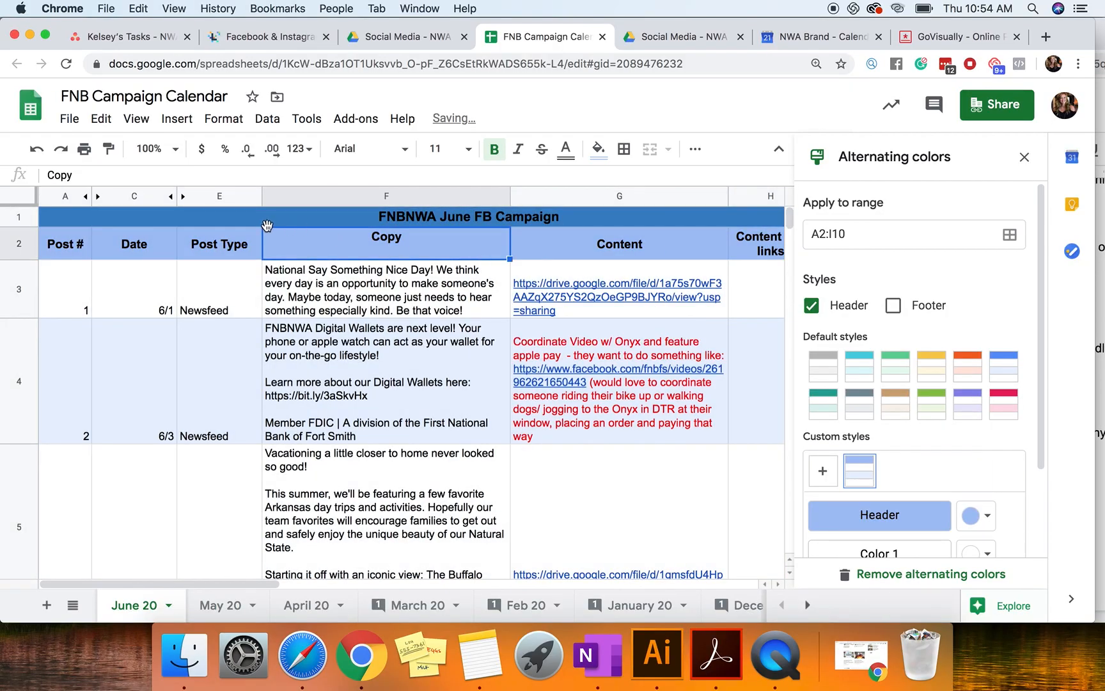
click(1024, 157)
Step: Export the calendar from its title row through post 8 as a PDF, limited to the selected cells (A1:J10)
click(238, 216)
scroll(435, 308, down, 5)
shift+click(815, 264)
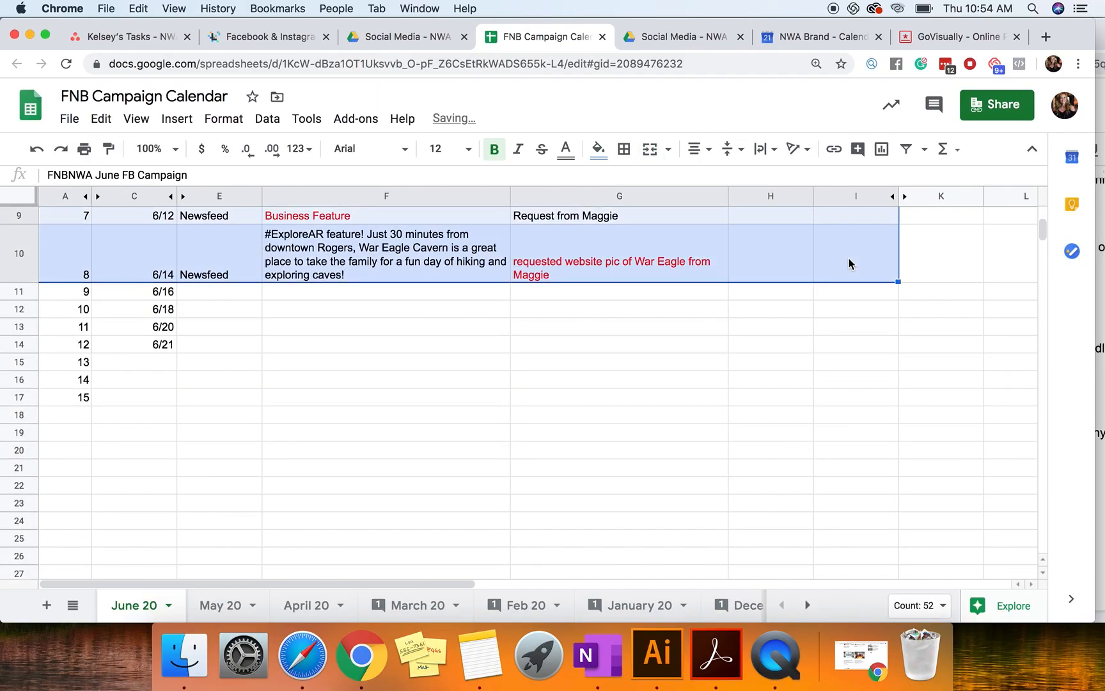
scroll(250, 306, up, 5)
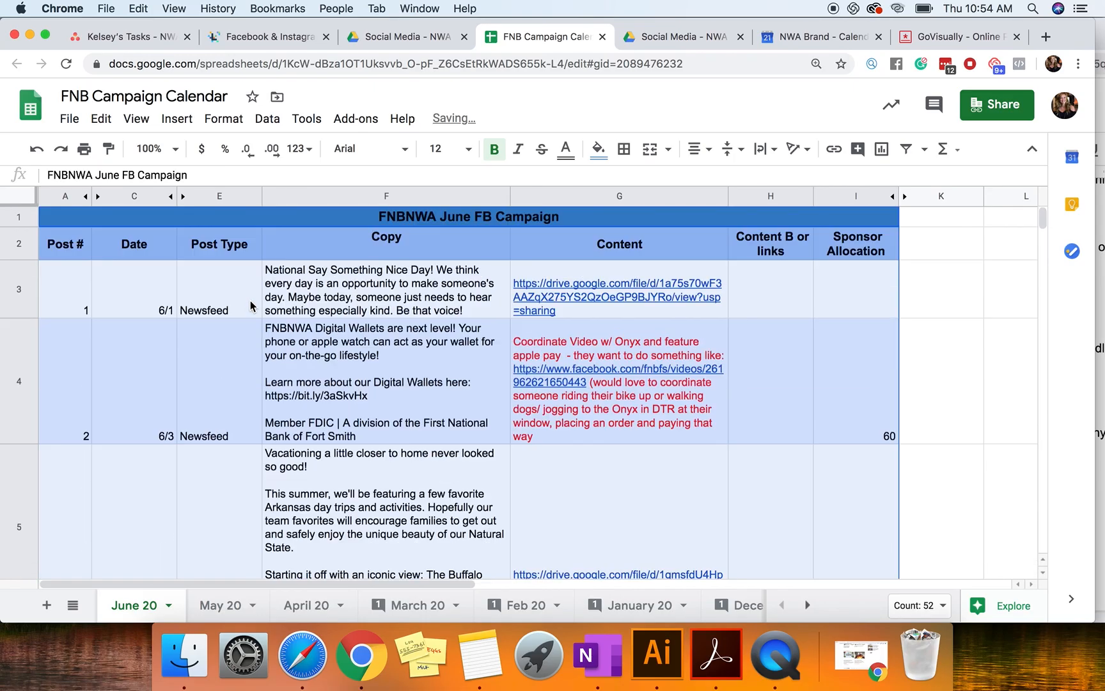
click(79, 114)
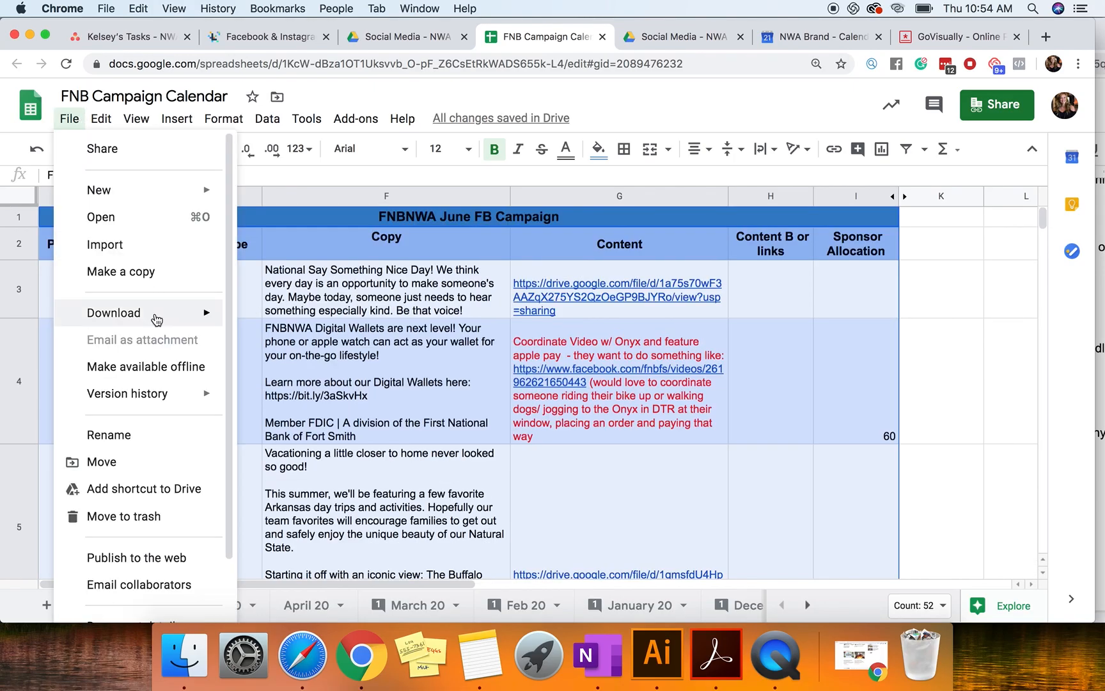
mouse_move(156, 313)
click(380, 371)
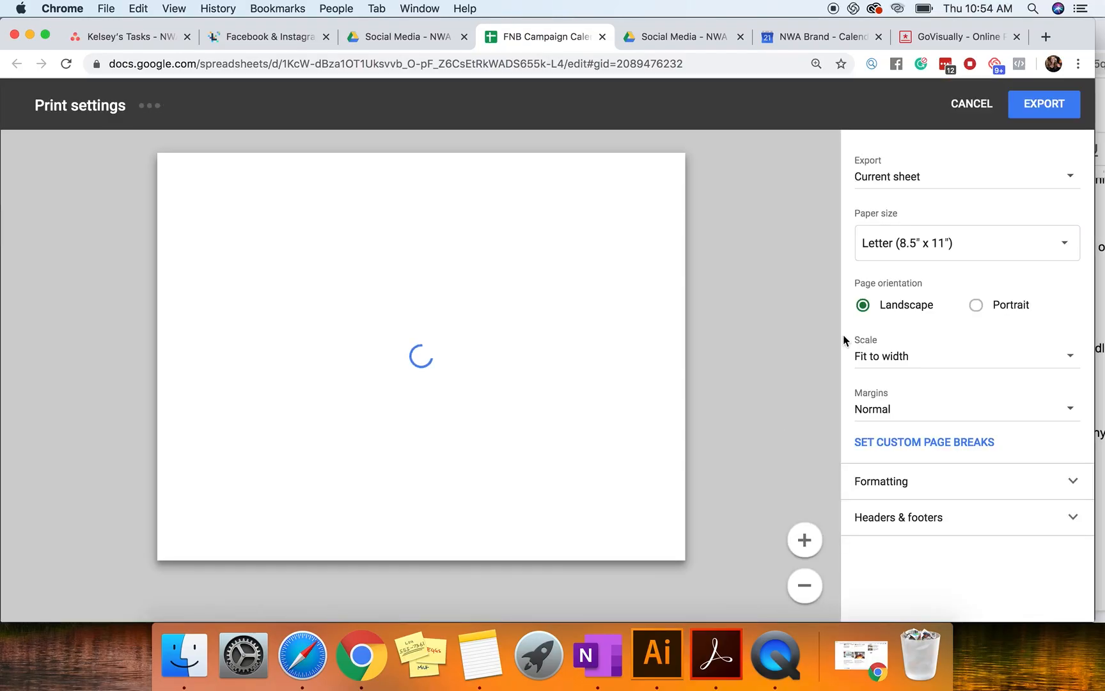
click(935, 177)
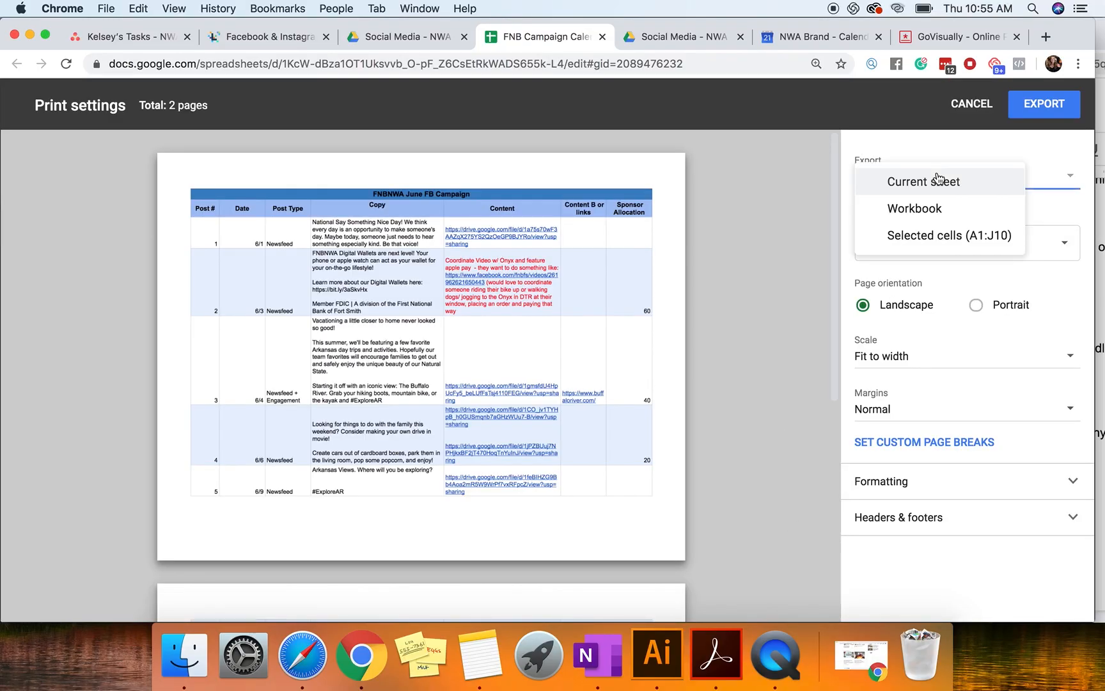
click(916, 242)
scroll(615, 426, down, 10)
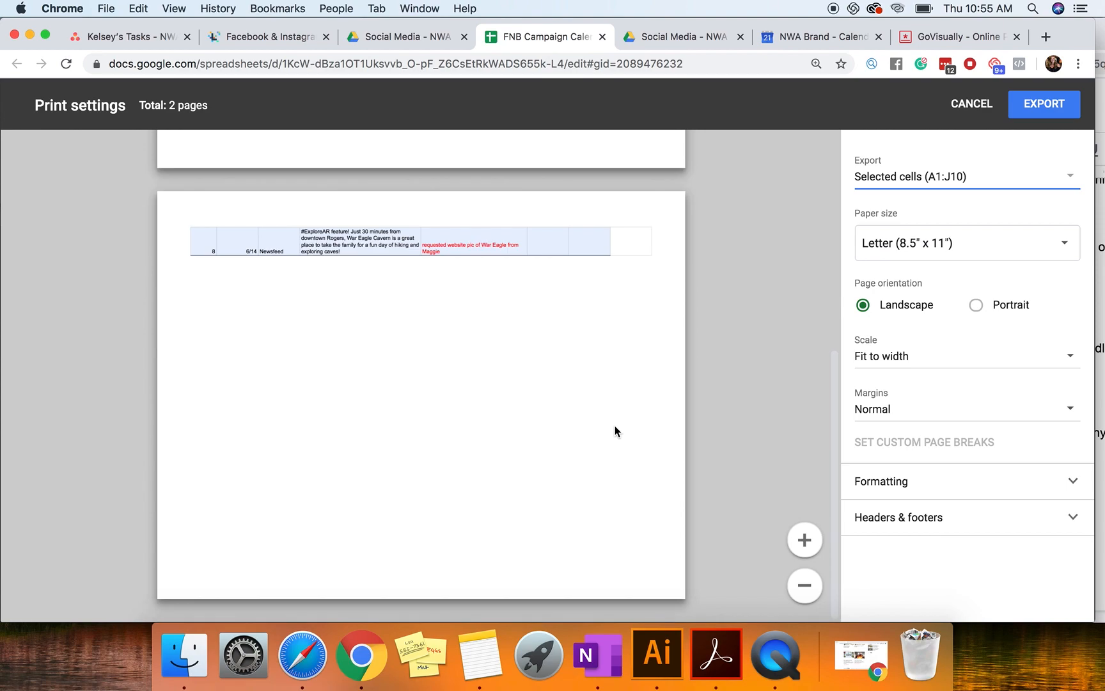
click(1038, 106)
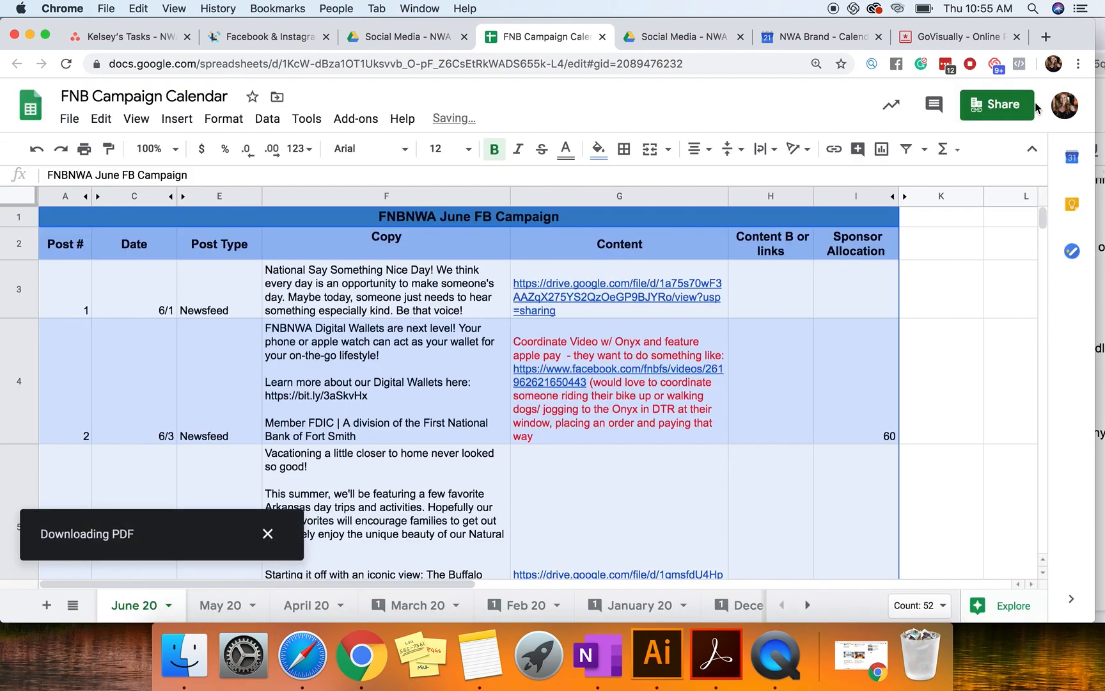
Step: Switch to Finder and open the downloaded FNB Campaign Calendar - June 20.pdf to check it
click(182, 659)
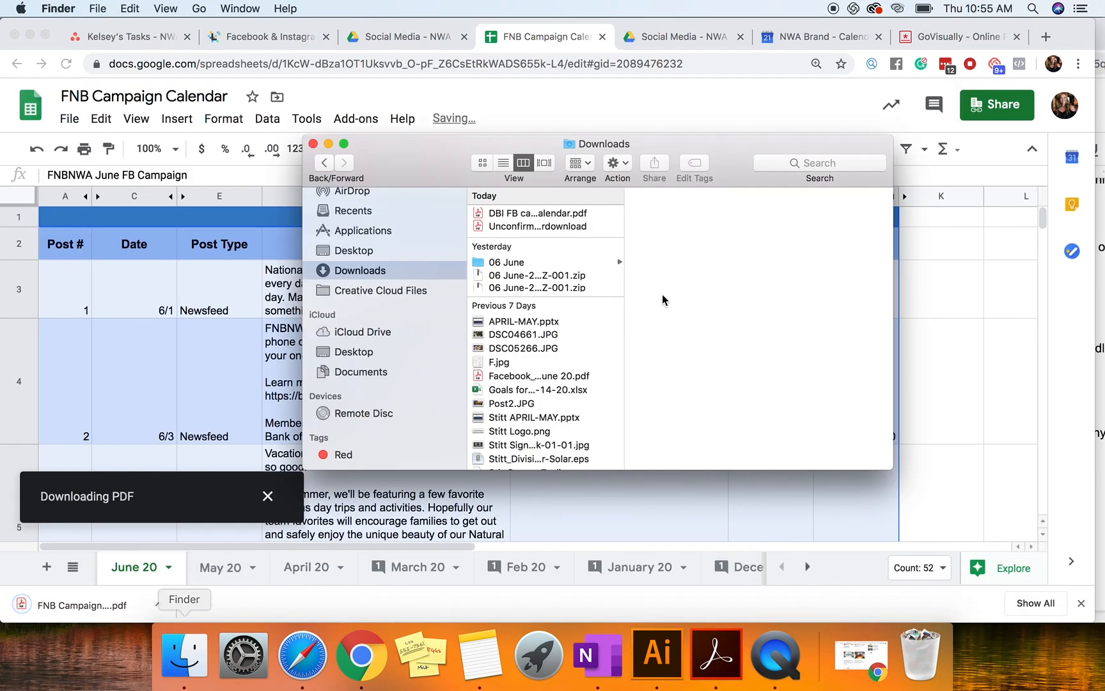
click(543, 227)
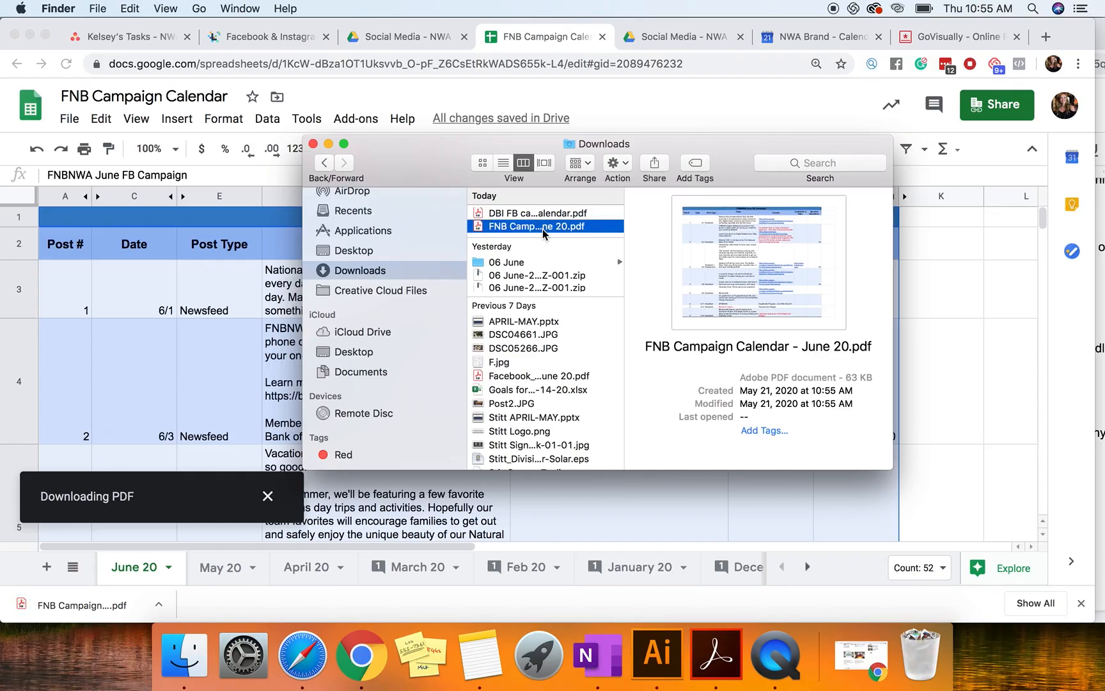
double_click(543, 229)
Step: Rename the downloaded June 20 calendar PDF to FNB Campaign Calendar - Part 1.pdf
click(429, 220)
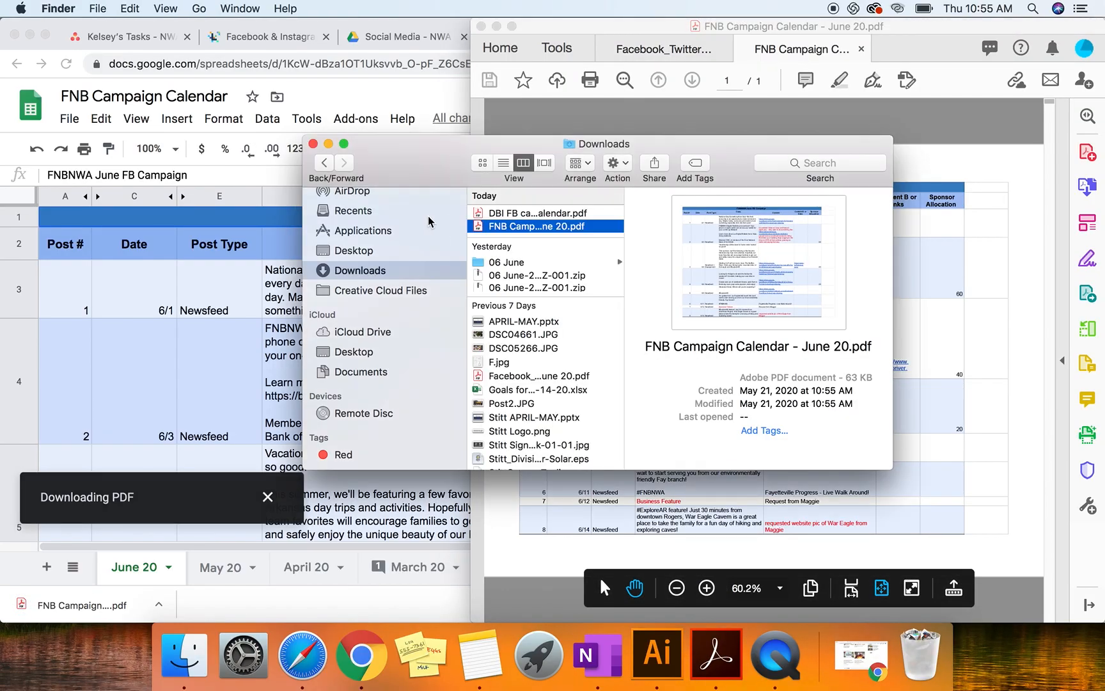
click(542, 229)
right_click(541, 232)
key(Escape)
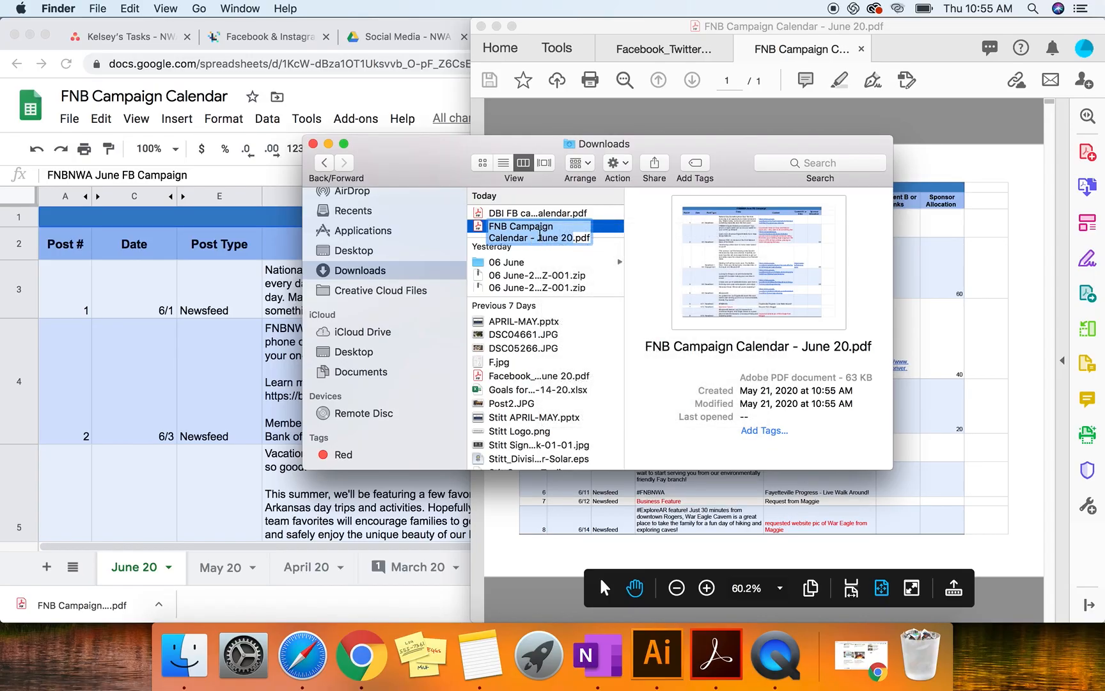
click(541, 236)
drag(572, 237, 542, 238)
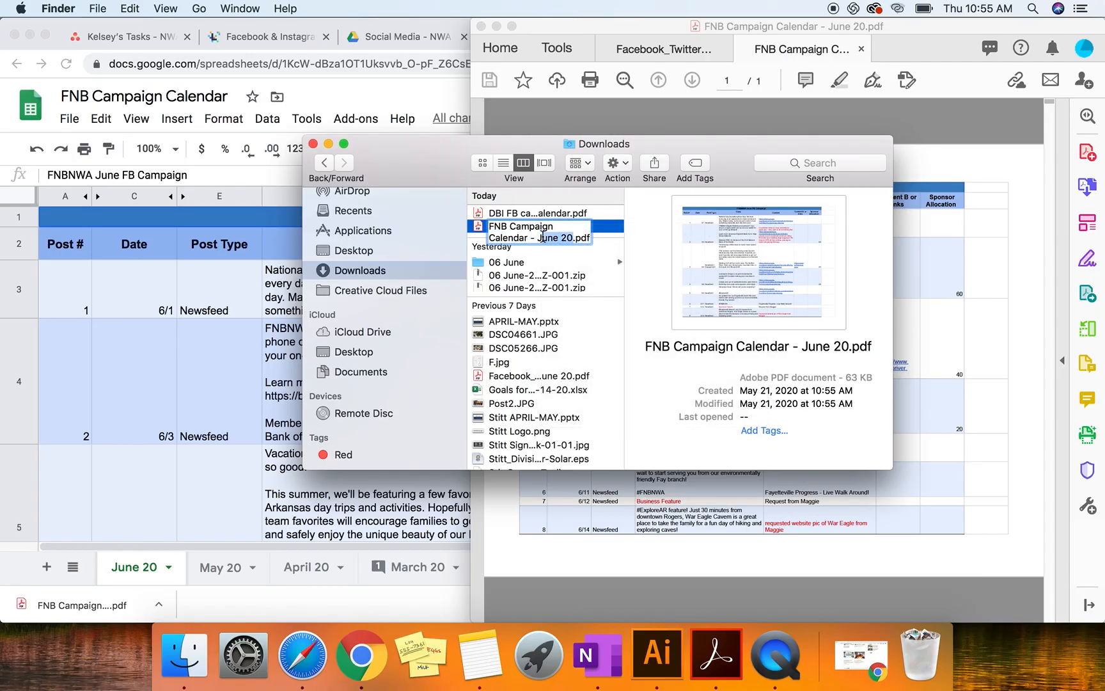
key(BackSpace)
key(BackSpace)
key(BackSpace)
key(BackSpace)
text(- Part 1)
key(Return)
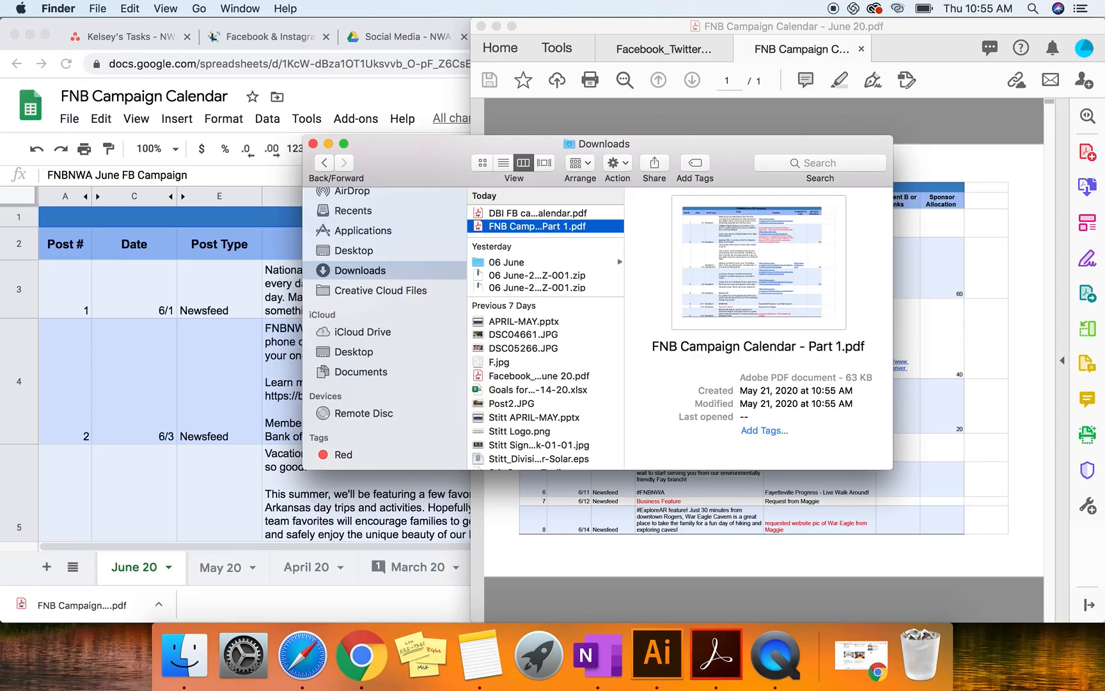
Step: Return to Chrome and open the 06 June folder inside First National Bank's Social Media folder in Google Drive
click(181, 239)
scroll(565, 404, down, 2)
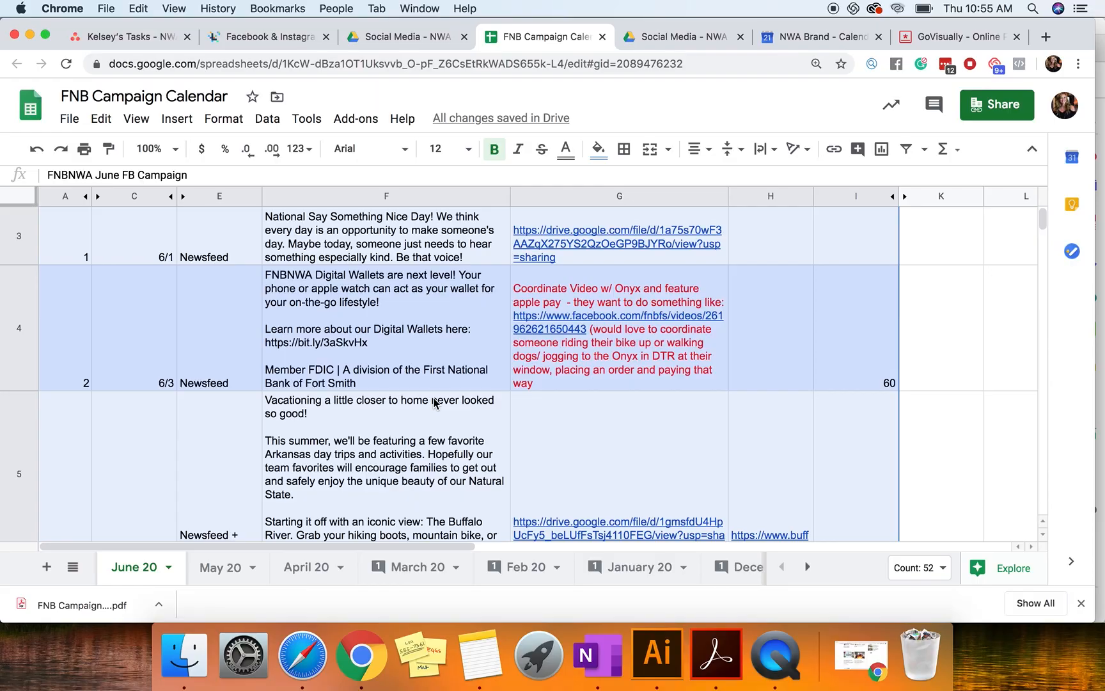
click(434, 402)
click(410, 41)
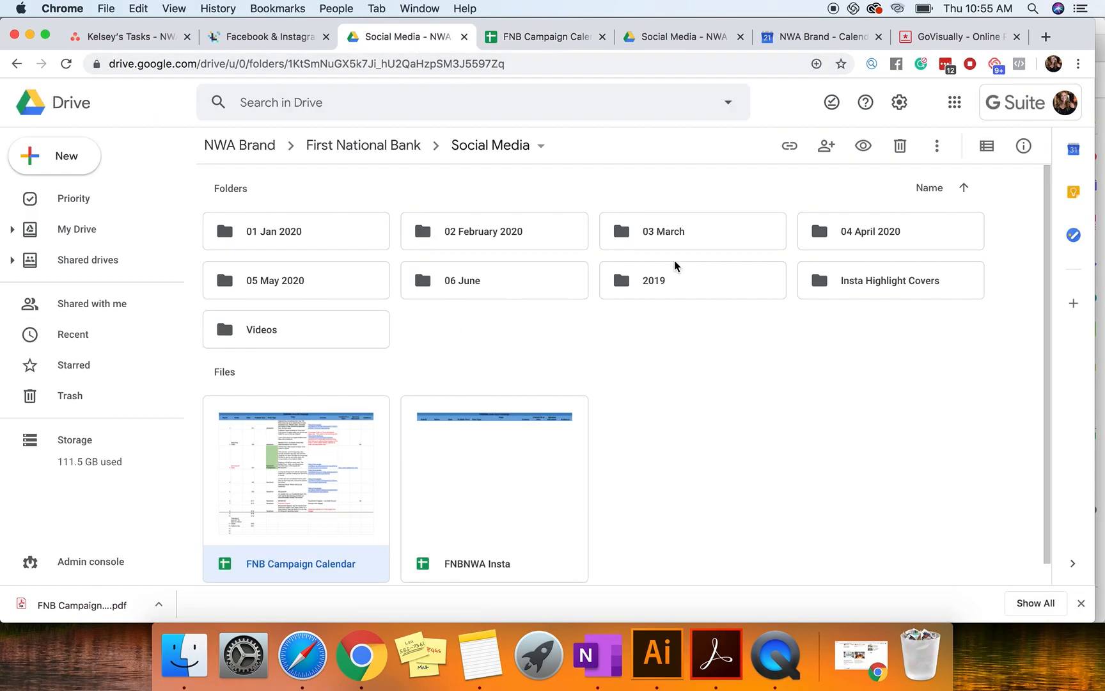
double_click(478, 282)
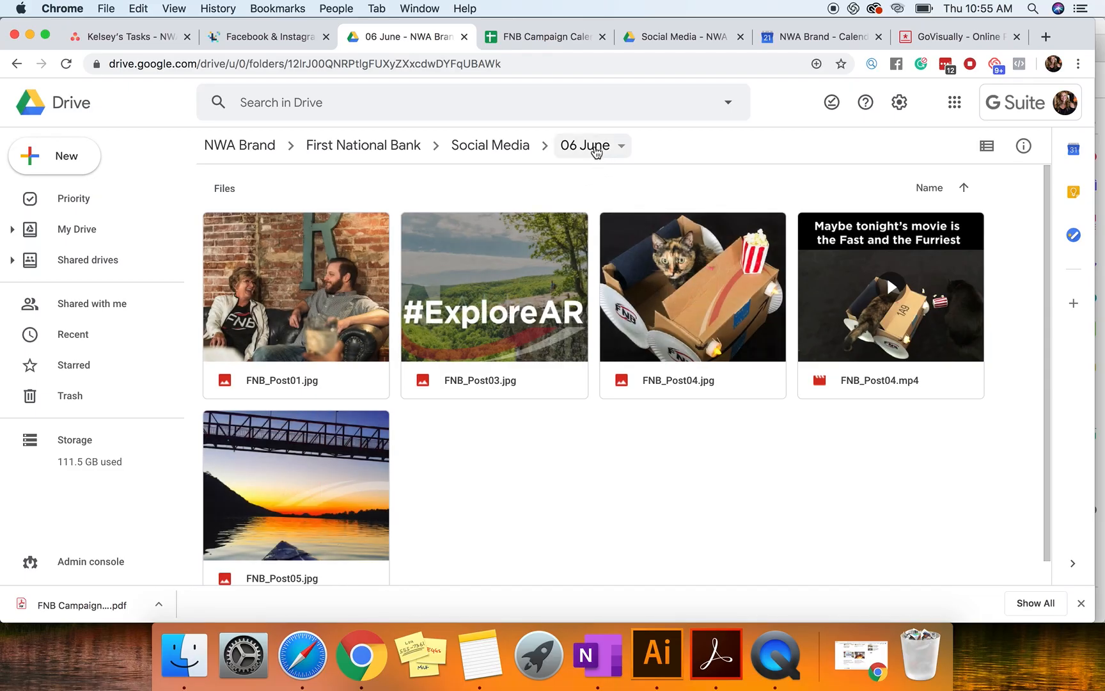
click(596, 152)
Step: Preview the post images FNB_Post03.jpg and FNB_Post01.jpg in the 06 June folder
click(444, 312)
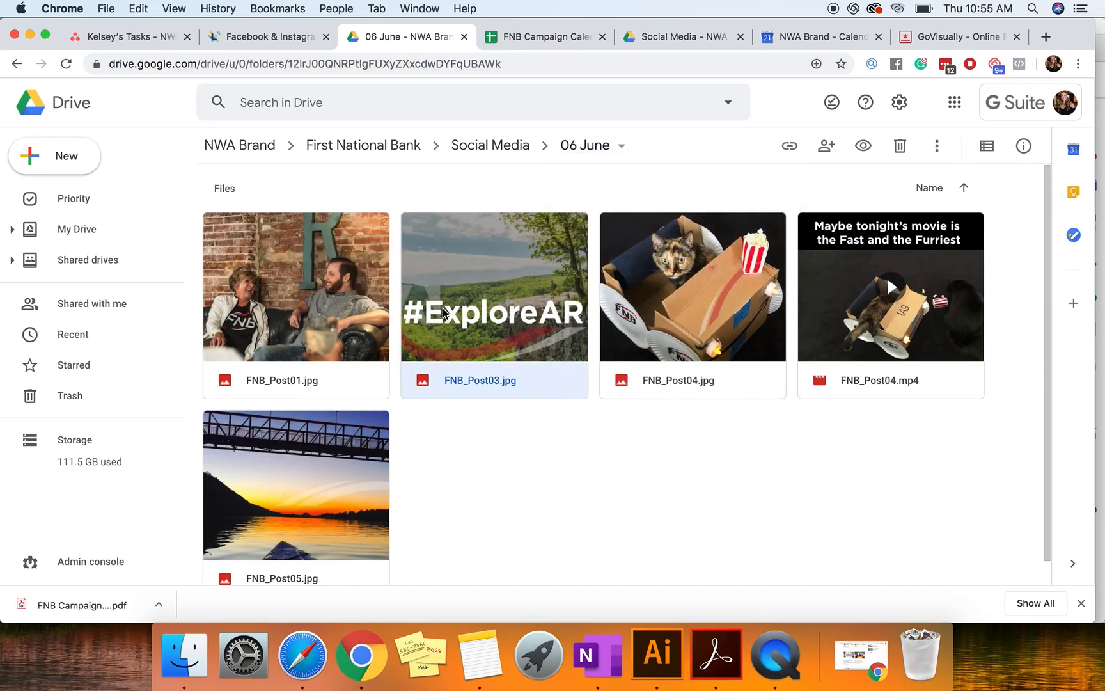
double_click(443, 313)
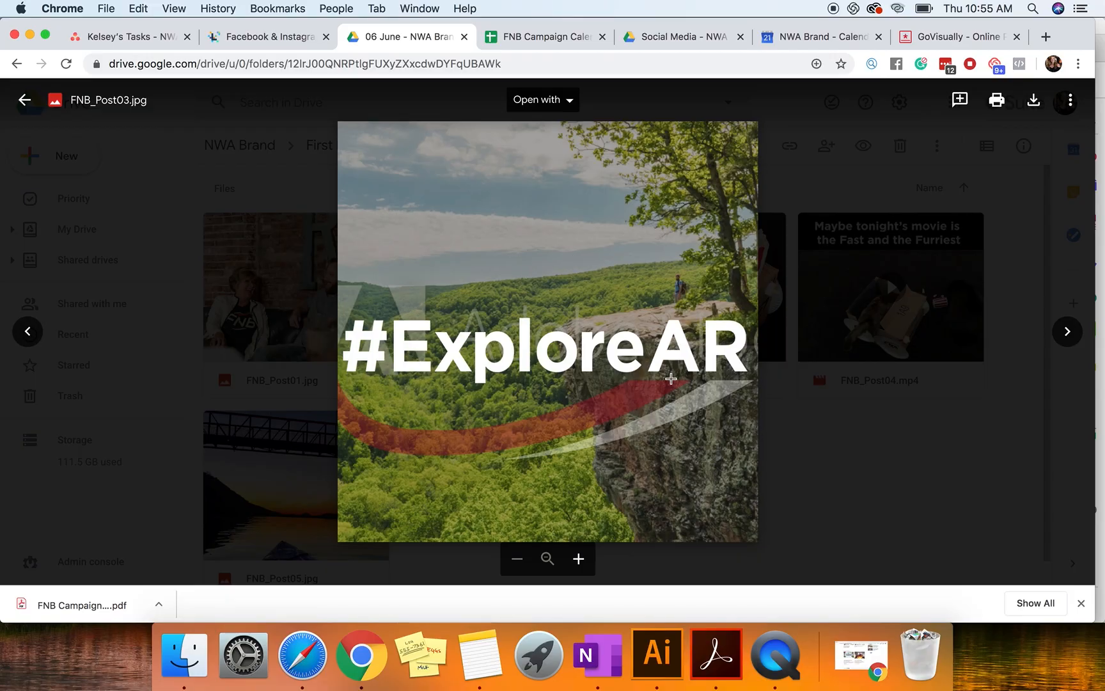
click(1015, 461)
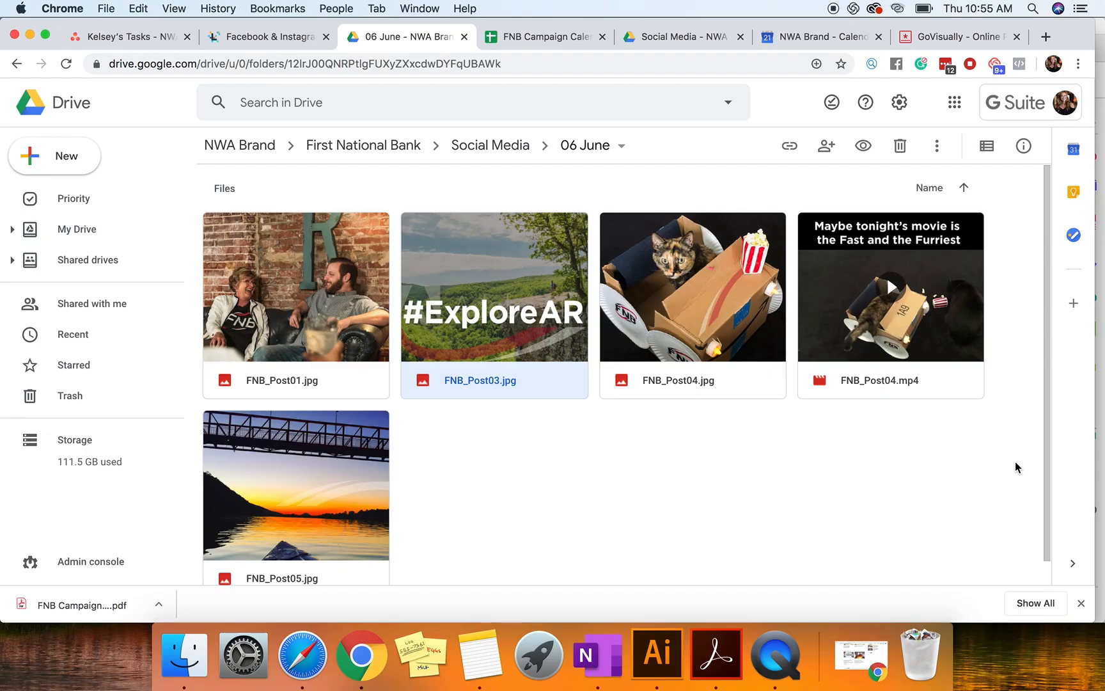
double_click(515, 307)
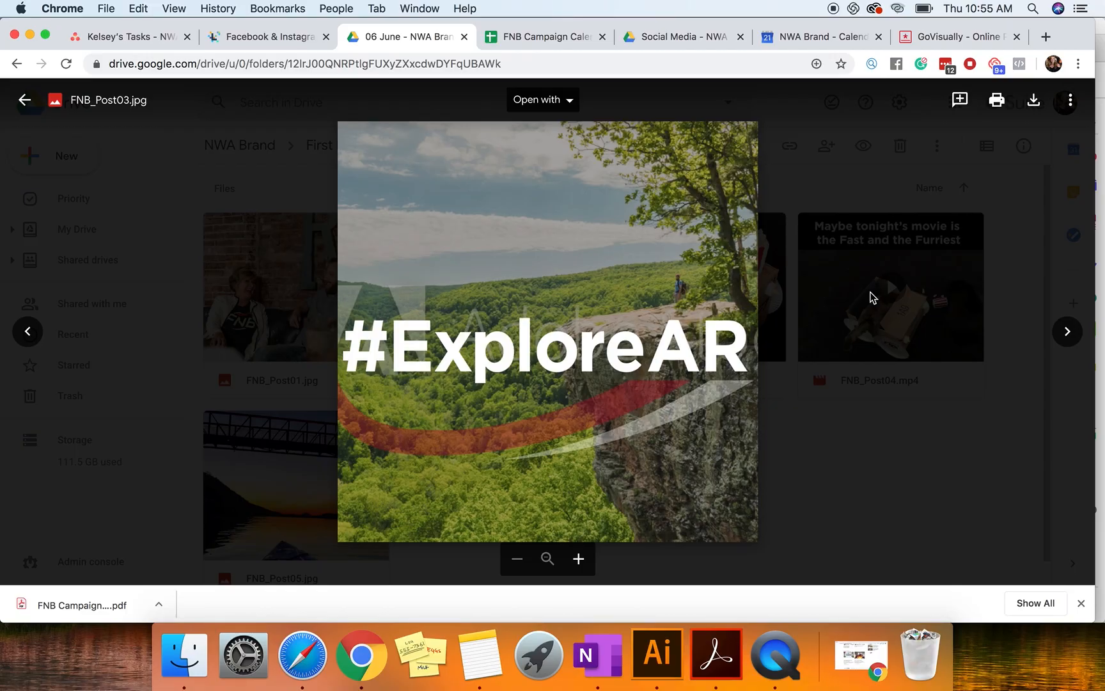
click(939, 307)
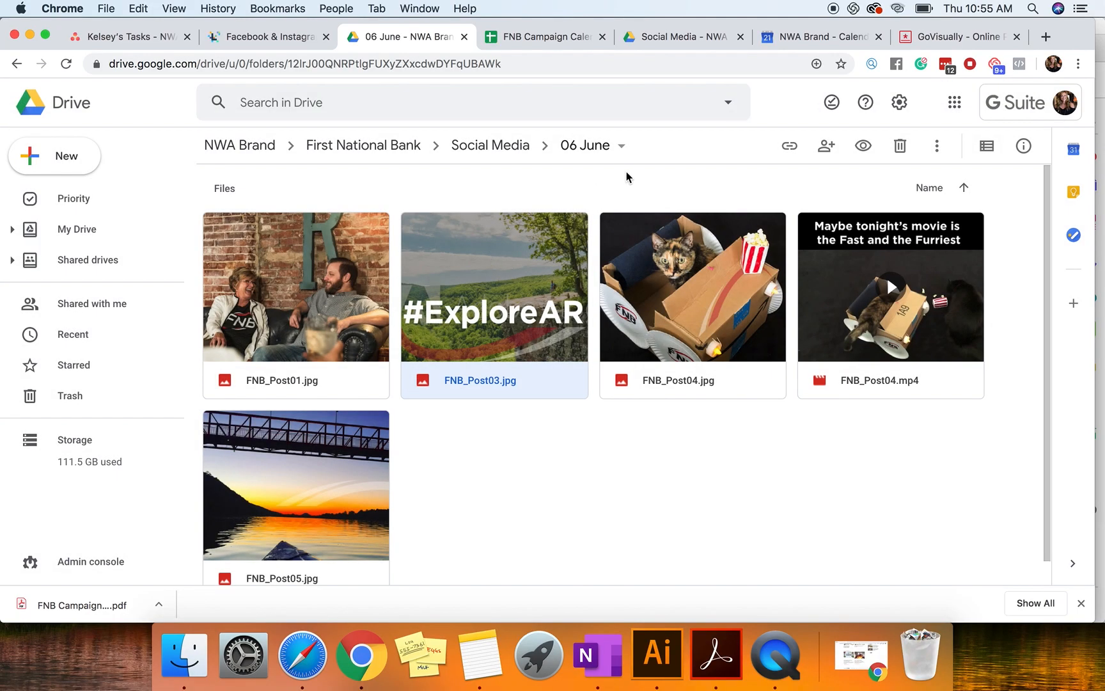
double_click(330, 275)
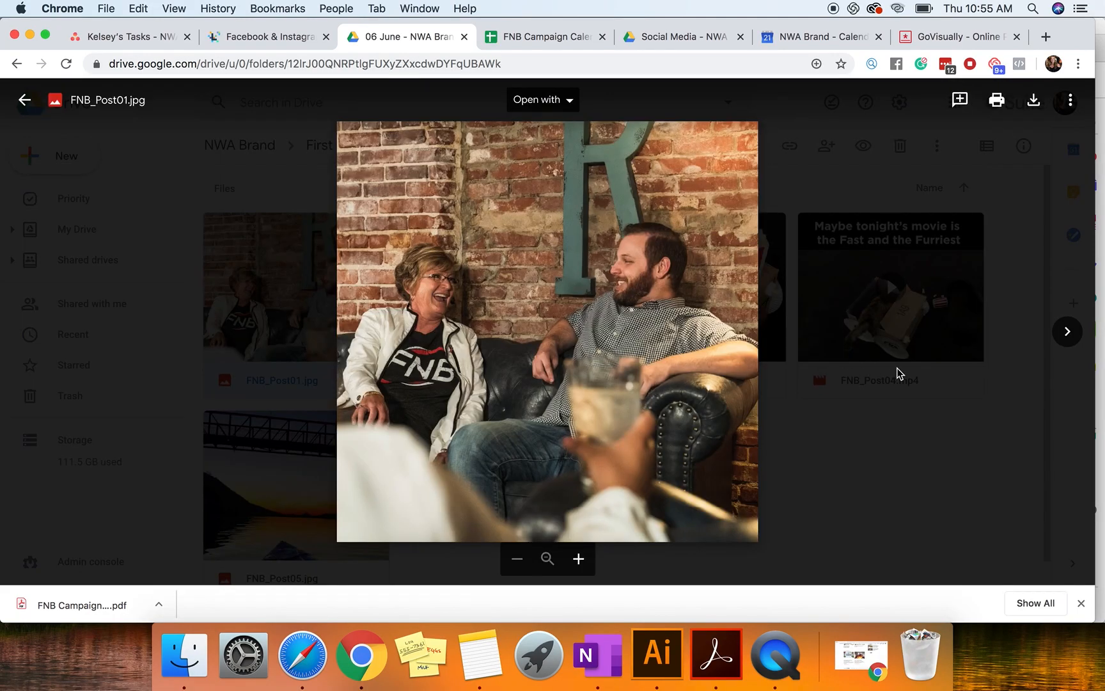
Step: Preview the post image FNB_Post03.jpg, close it, and download the whole 06 June folder
click(895, 374)
double_click(528, 336)
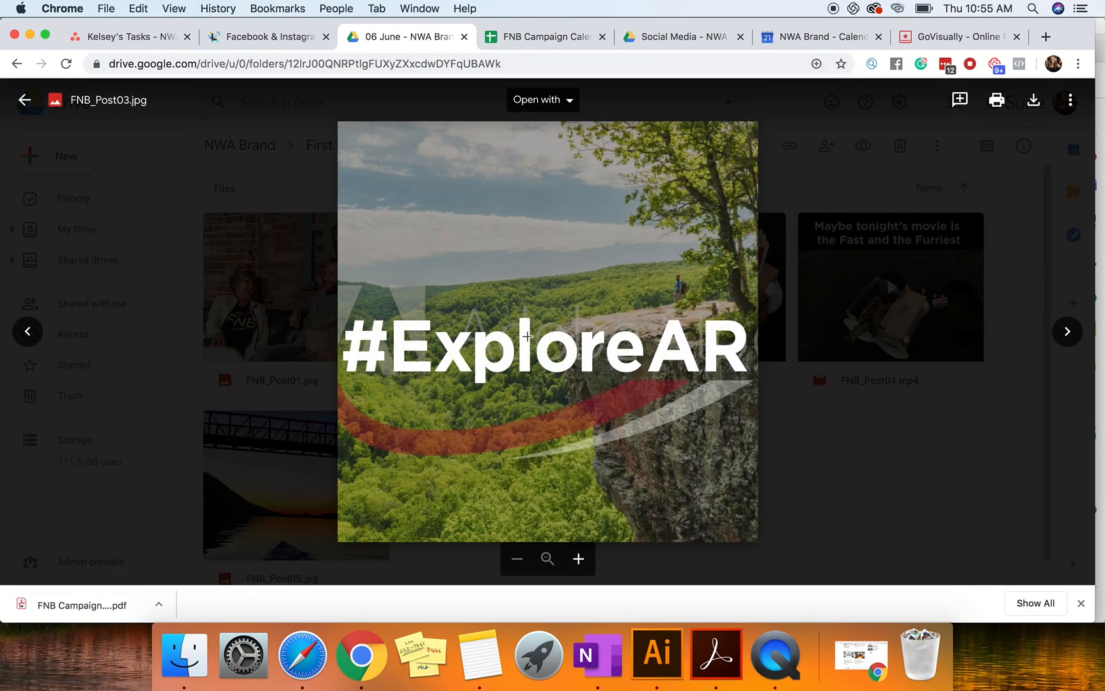
click(945, 434)
click(610, 149)
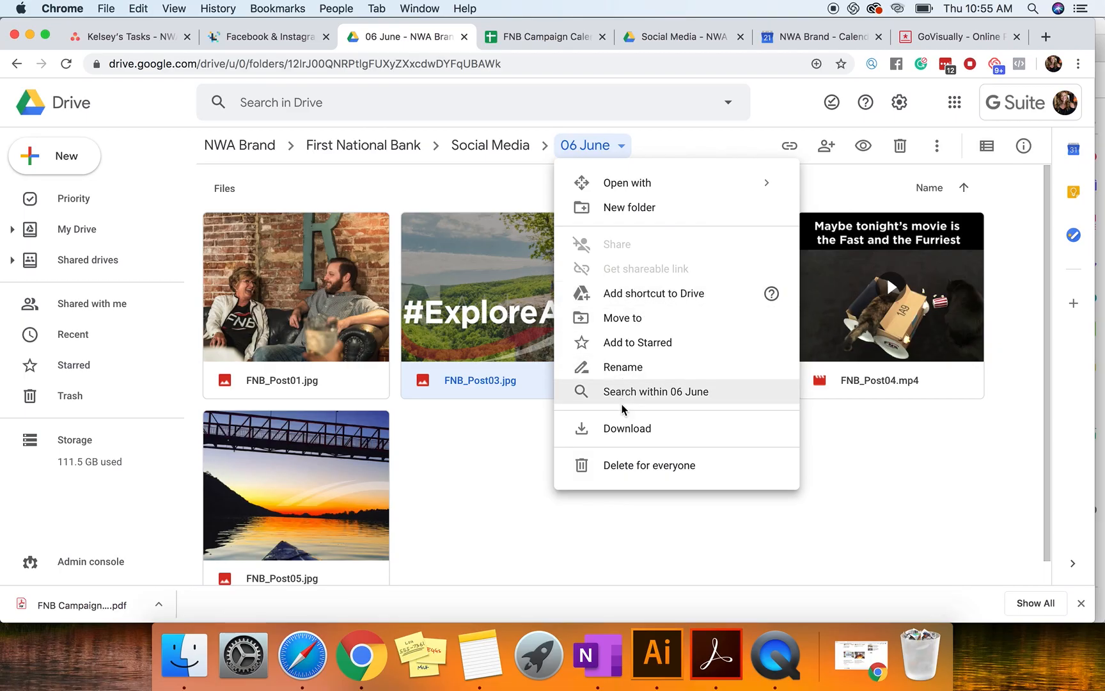
click(620, 429)
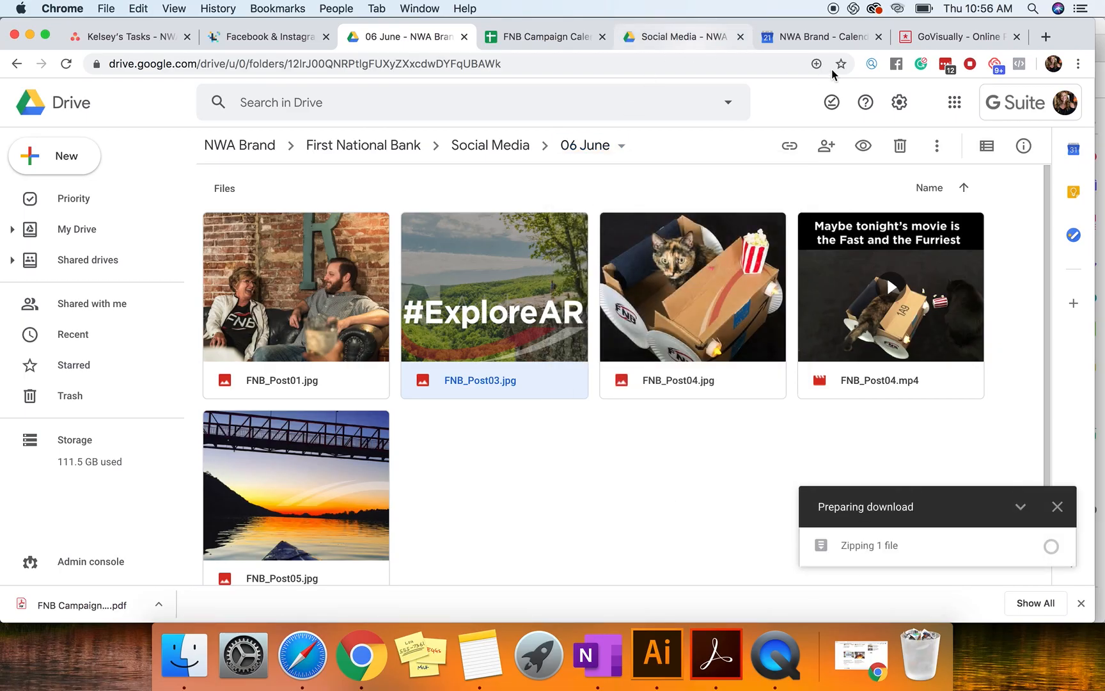
Step: Load gmail.com in place of the Google Calendar page and start a new email message
click(916, 38)
click(838, 37)
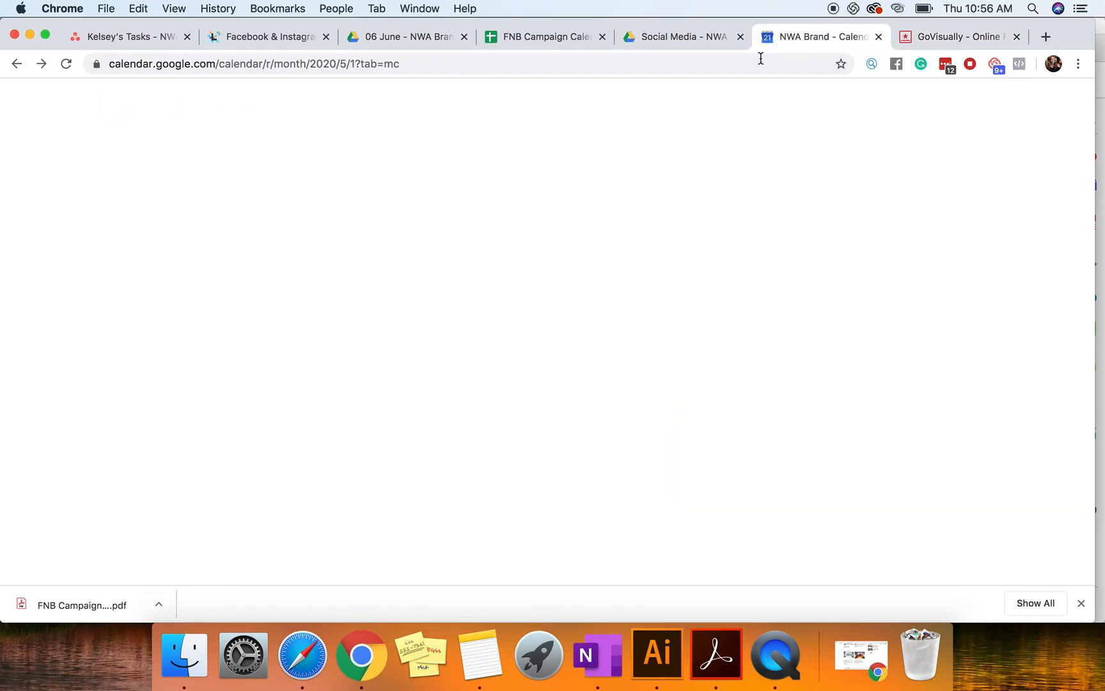
click(758, 57)
text(gmail.com)
key(Return)
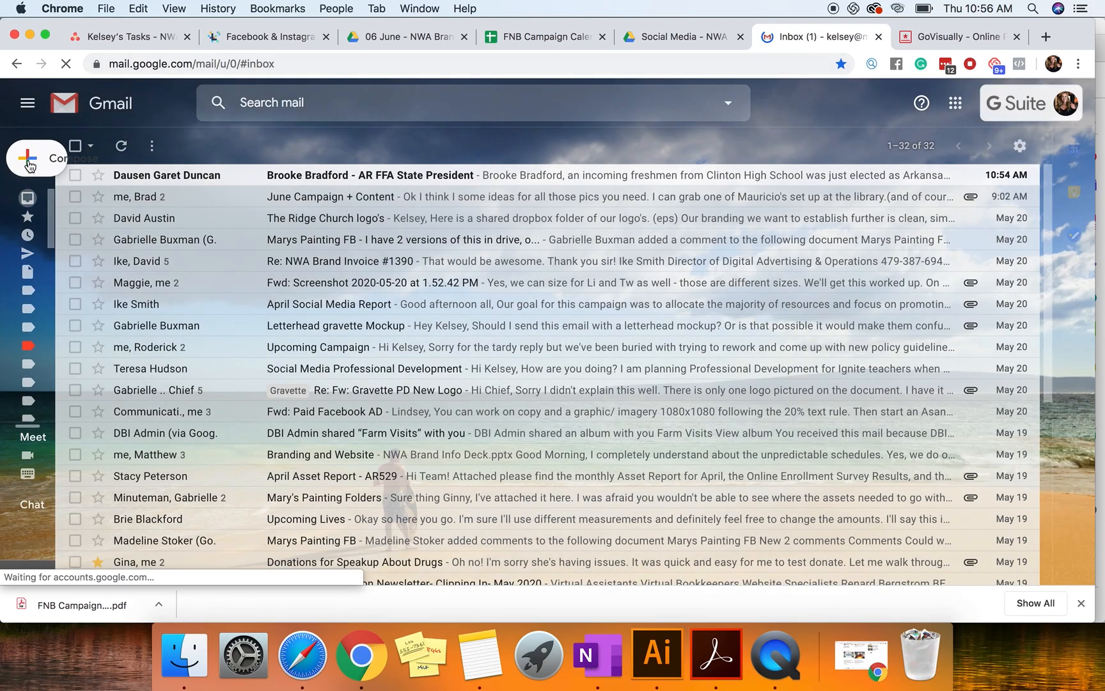
mouse_move(28, 165)
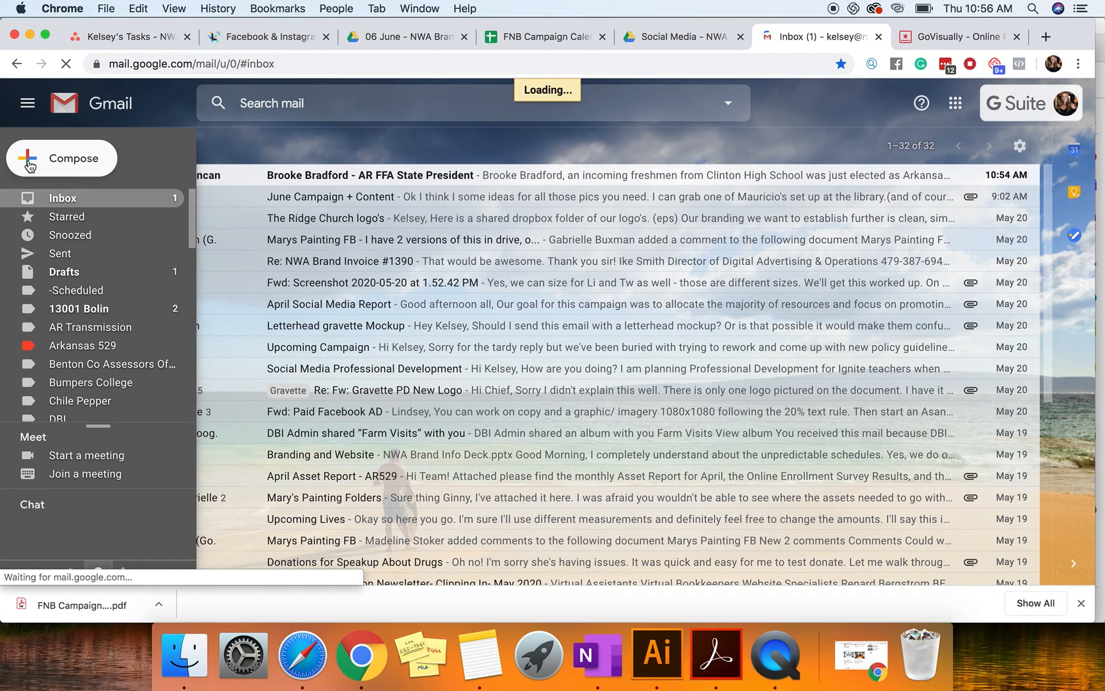
click(76, 167)
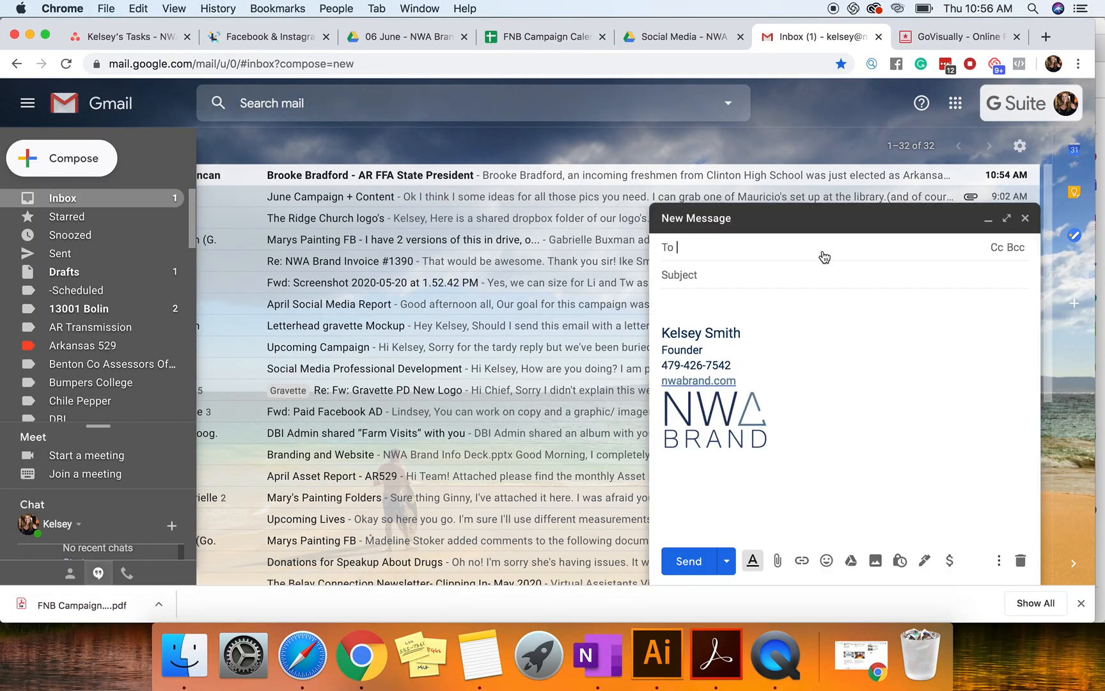
Step: Address the email to the client contact at FNBNWA and set the subject to "June [part 1] Social Campaign"
text(maggi)
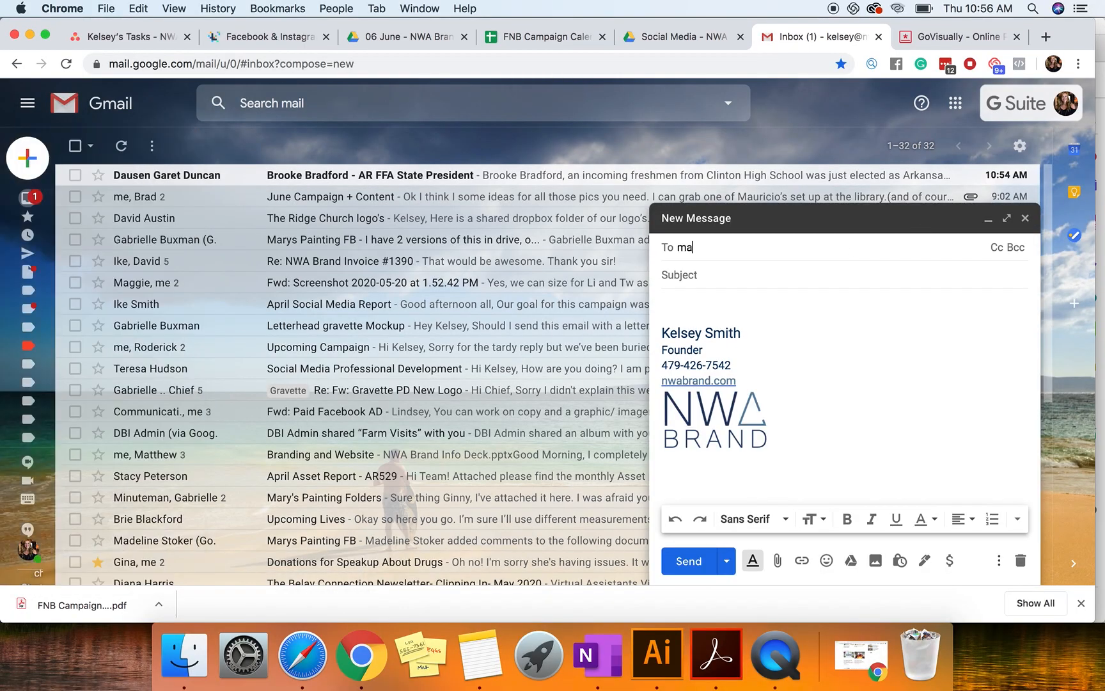
key(Return)
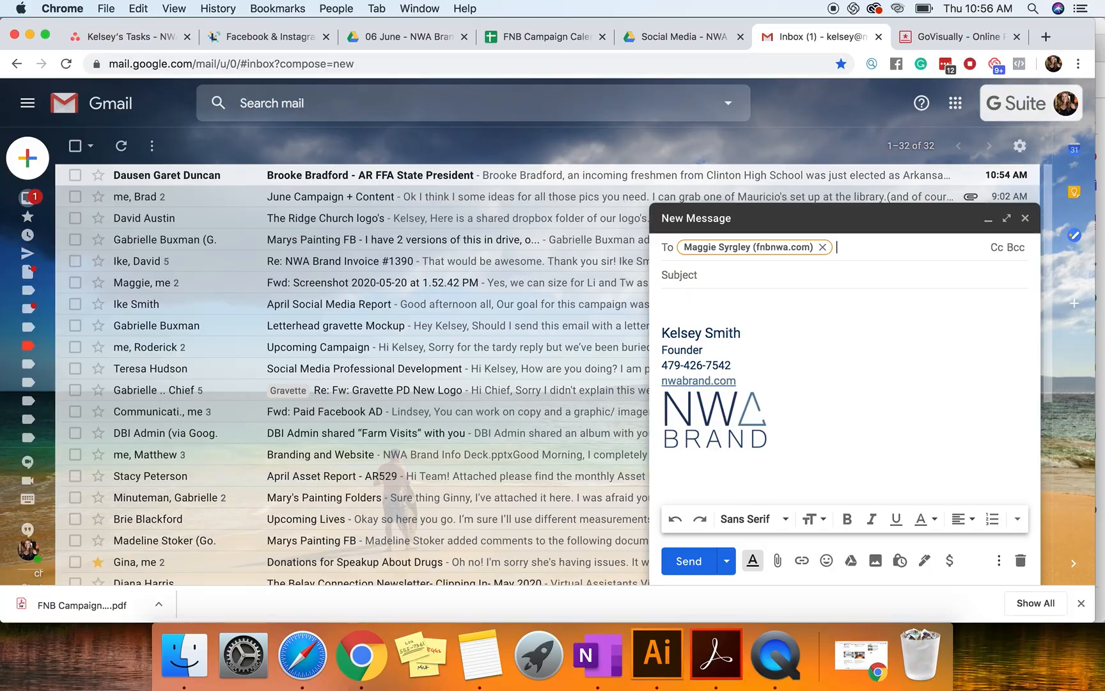
click(804, 286)
text(June)
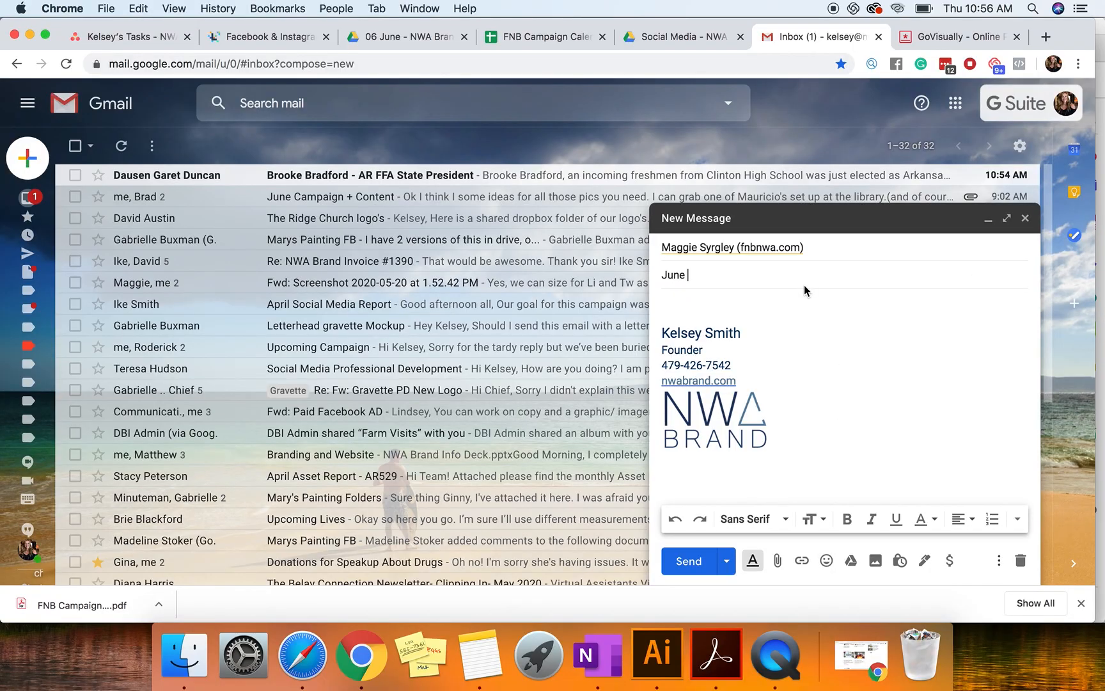
text( [part 1] Social Campaign)
Step: Begin the email body with a greeting using the contact's first name and the line "I hope you're having a great day!"
click(706, 310)
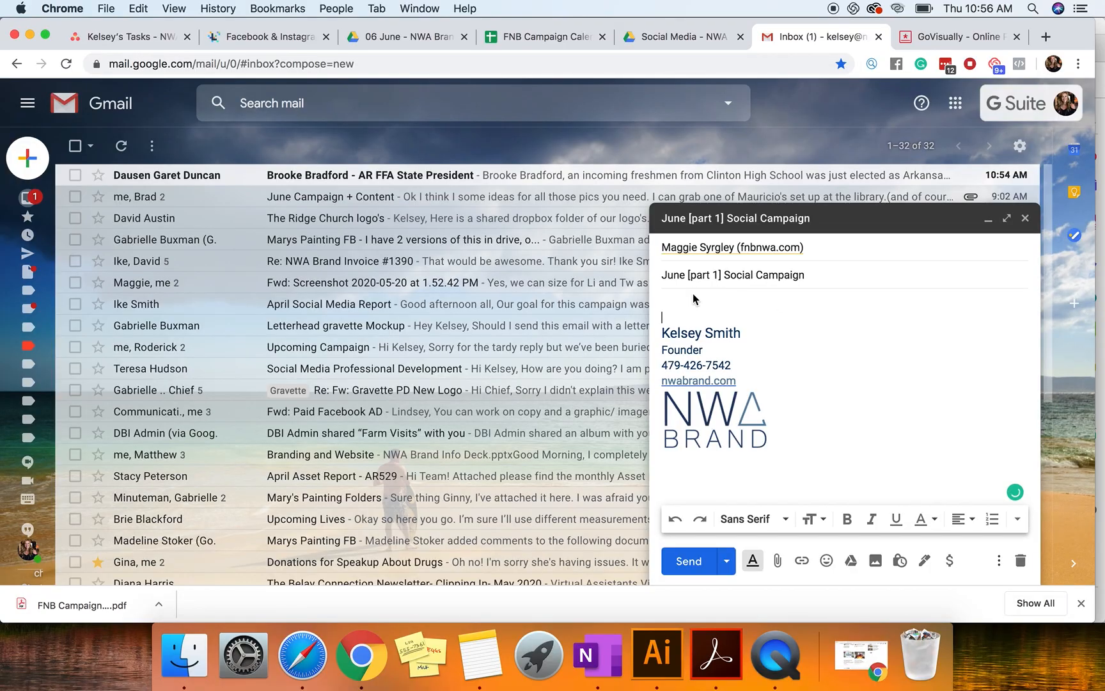
text(Hi Magg)
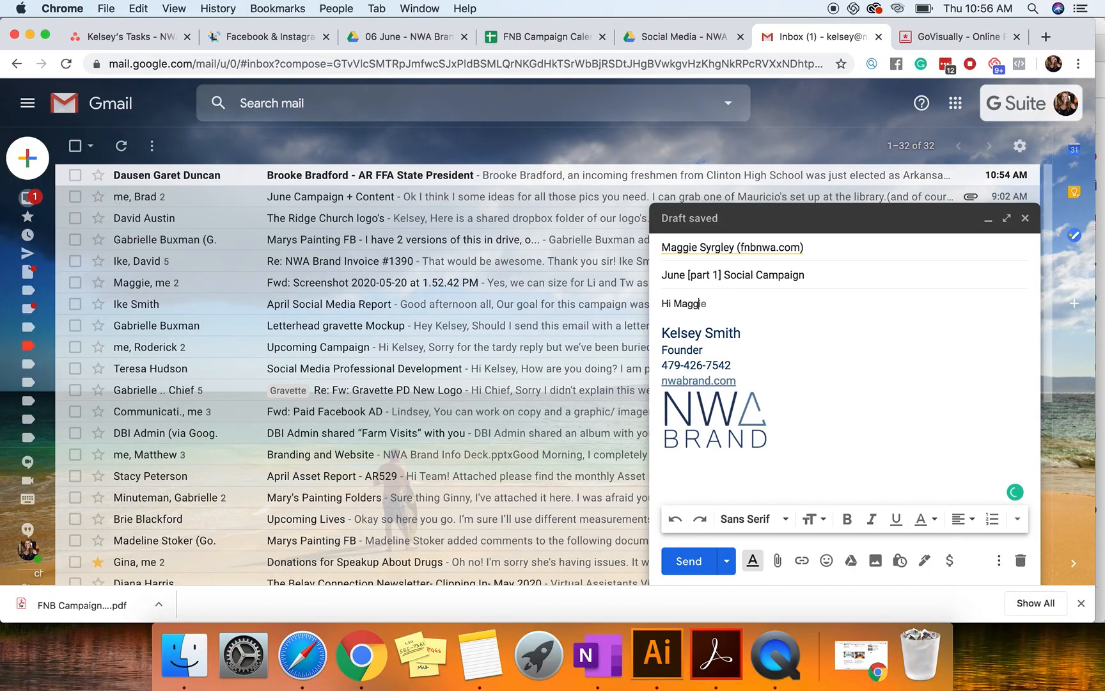
text(ie,)
key(Return)
key(BackSpace)
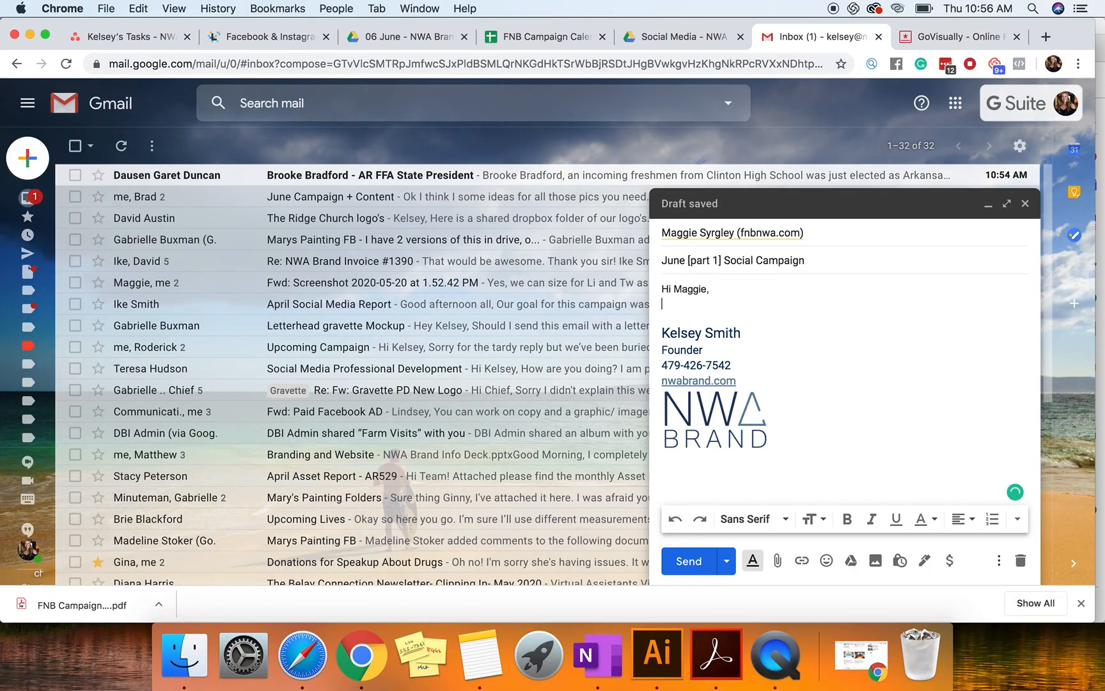
key(Return)
text(Io)
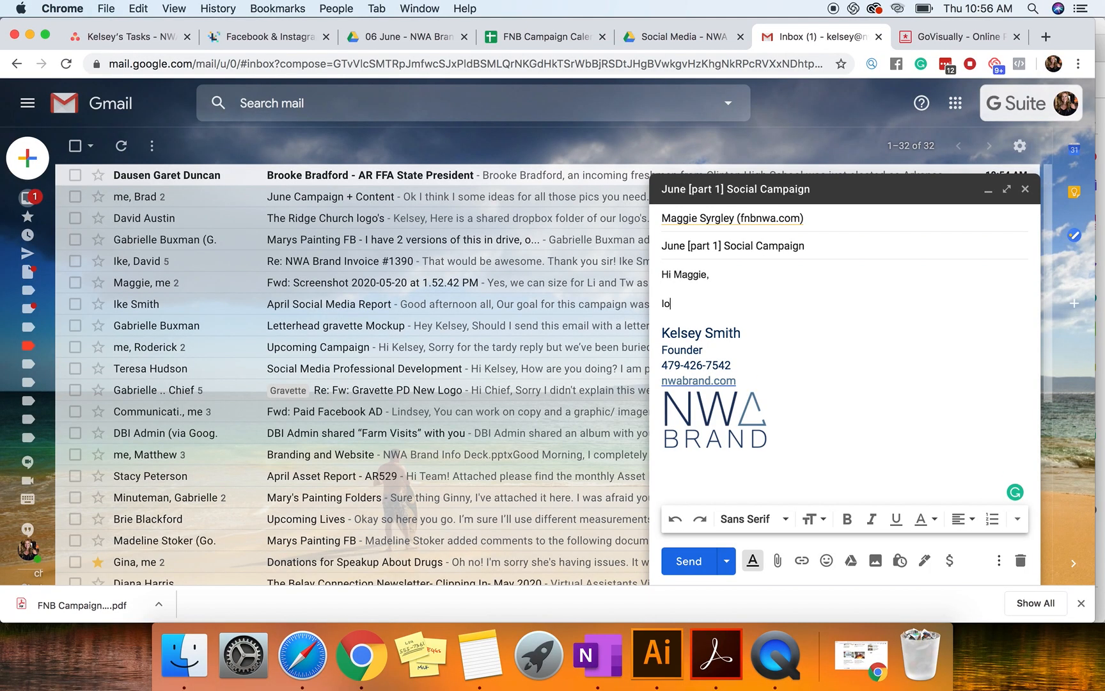
text(ope you're having a great day!)
key(Return)
key(Return)
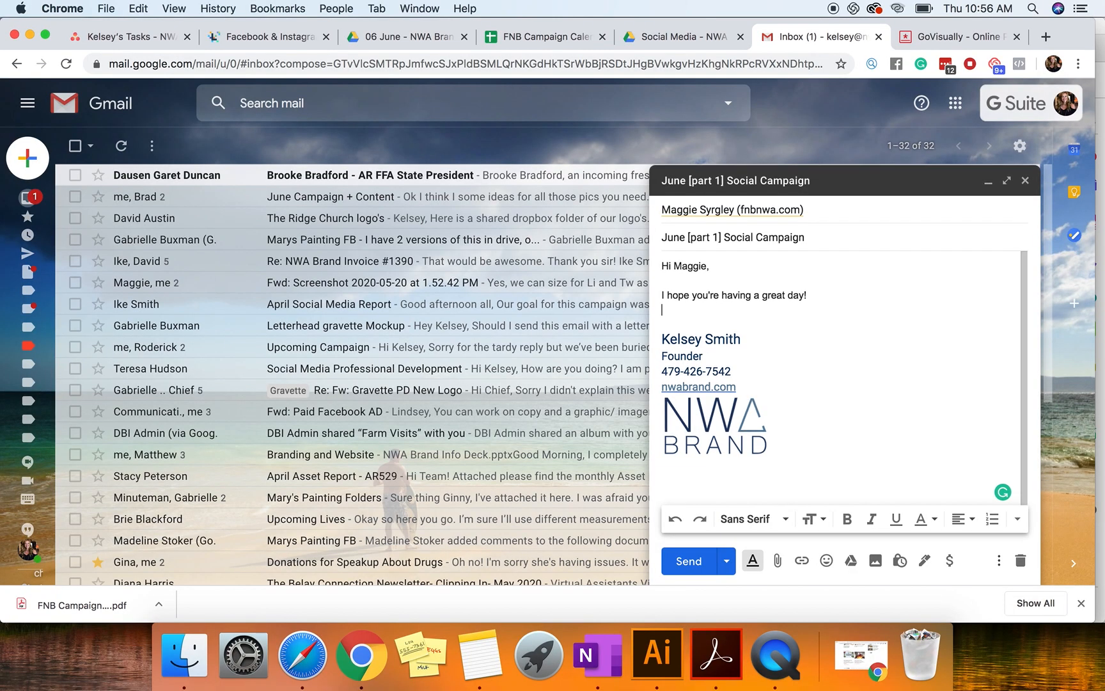
Step: Start a new paragraph reading "I am sending the first half of this campaign for approval. As discussed, we'll be"
text(I am sending the firs)
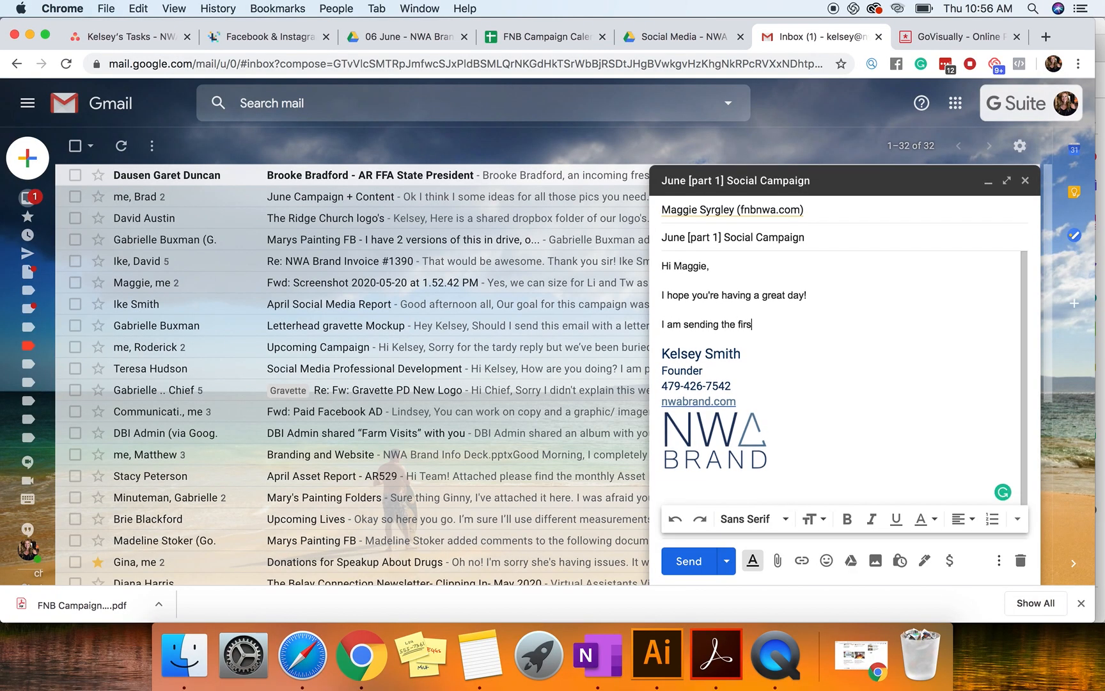
text(t half of this campaign for approval)
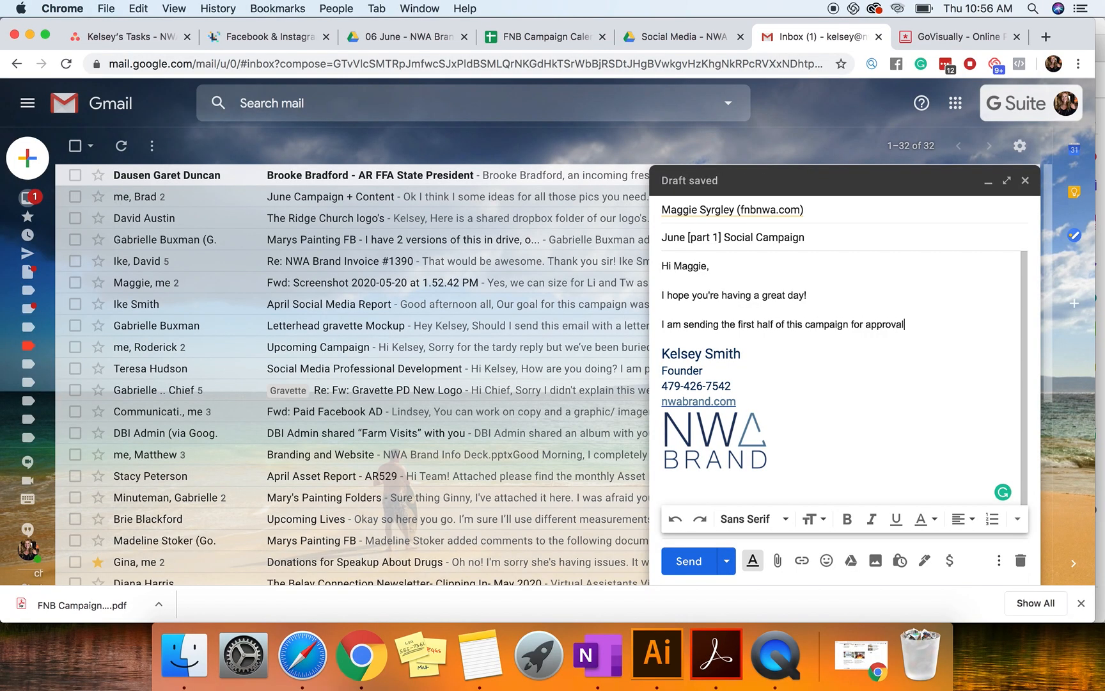
text(. As discussed, we'll be)
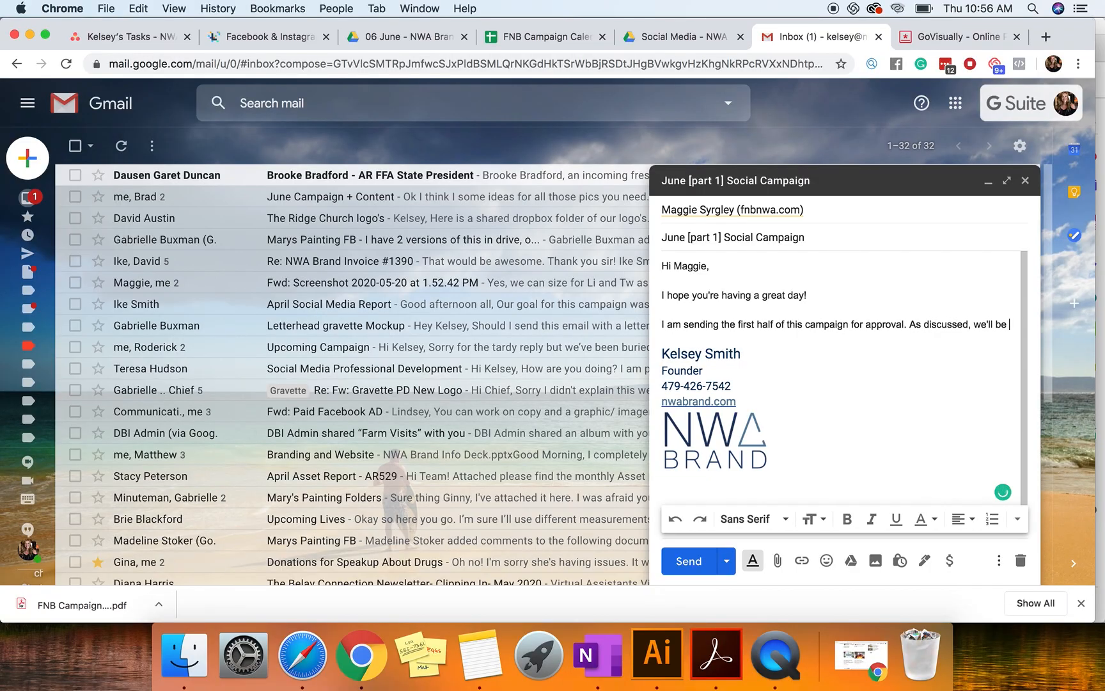
Step: Reword the paragraph's opening to "Attached you'll find" and complete its last sentence with "splitting June as well in order to keep content relevant."
drag(722, 326, 653, 328)
text(Attached you'll fi)
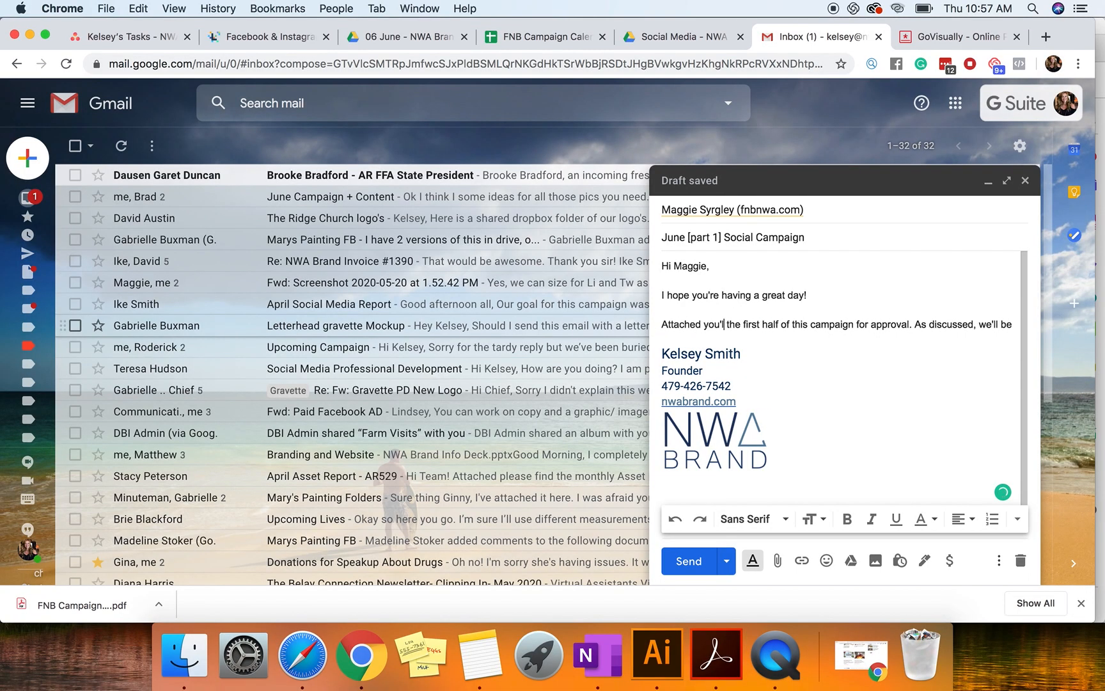
text(nd)
click(728, 331)
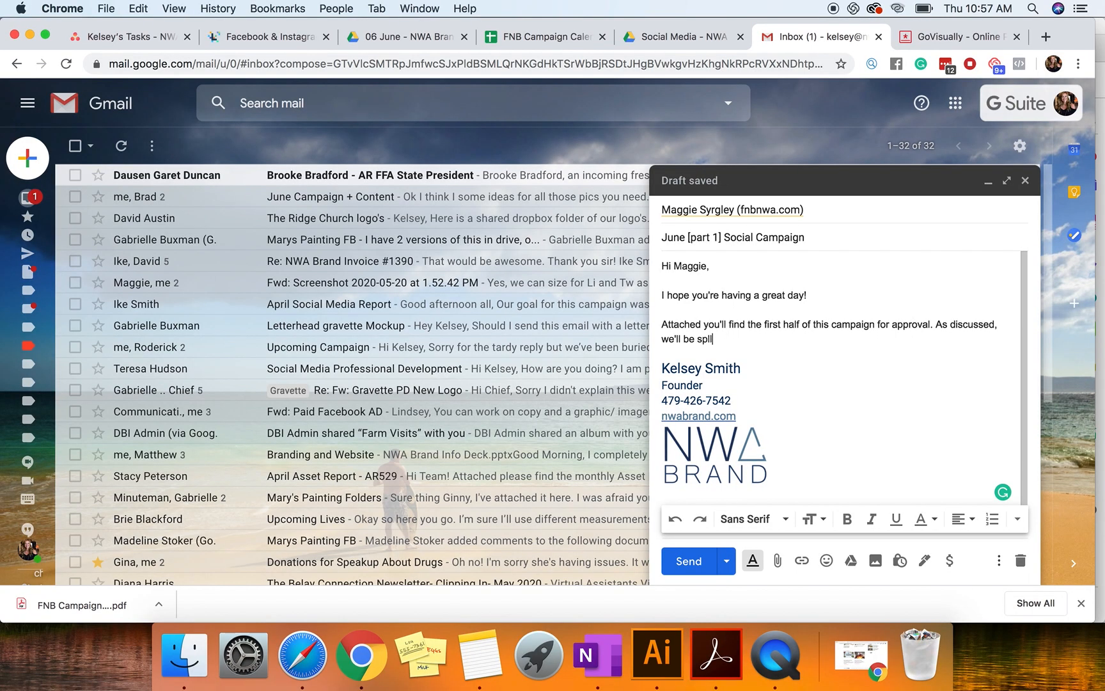
text(splitting June as well in order to keep content relevant.  A)
Step: Add the line "A few notes:" below the paragraph and start a bulleted list under it
key(Return)
key(Return)
text(A few )
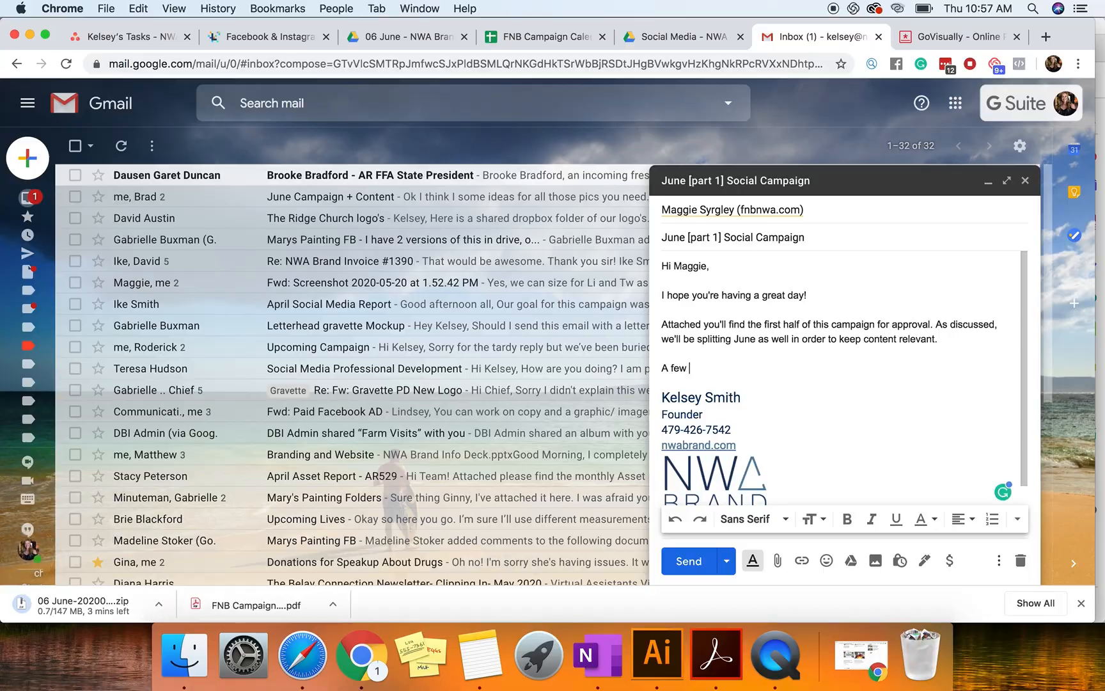
text(notes:)
key(Return)
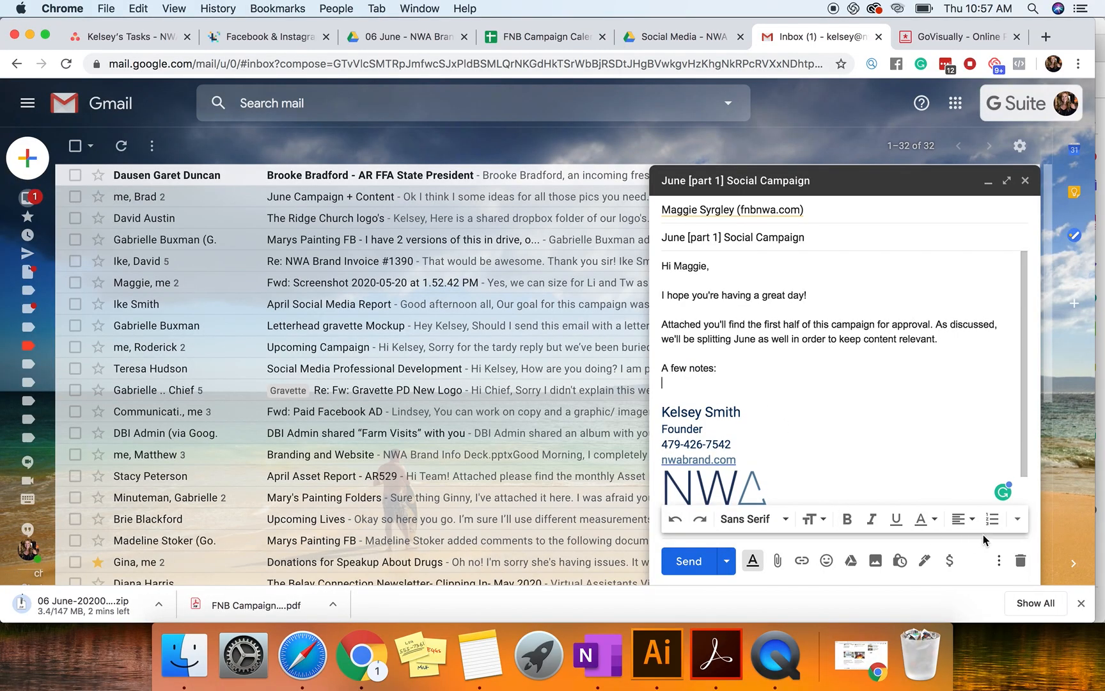
click(1017, 520)
click(1022, 504)
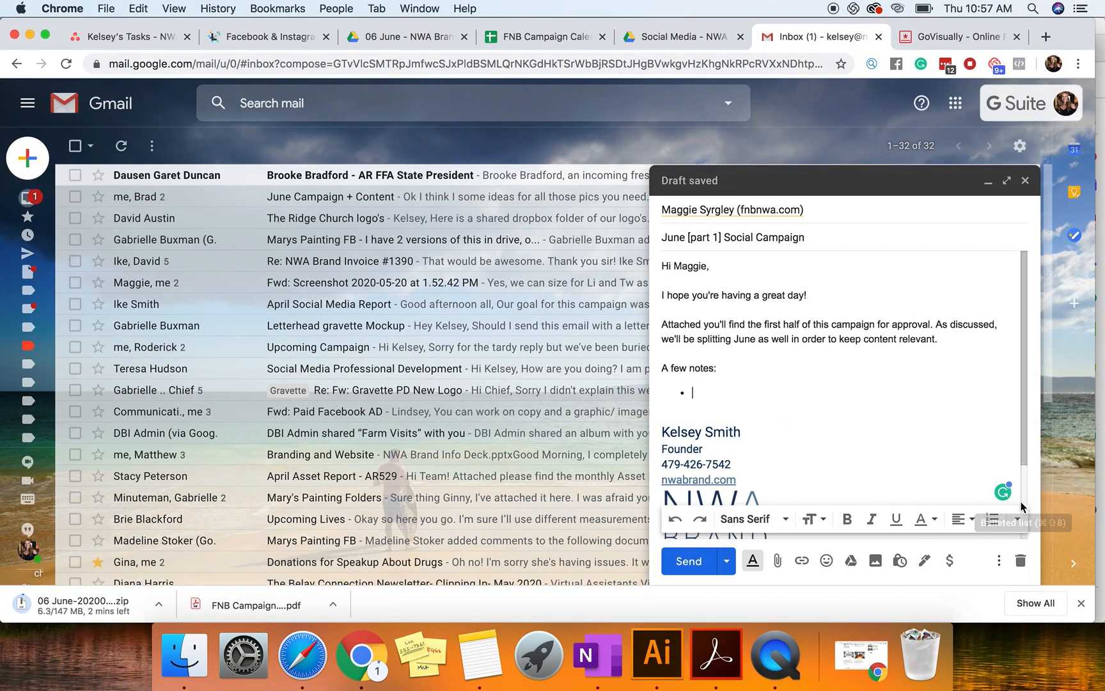
Step: Add the bullet "Our thoughts behind the #ExploreAR is to encourage local, safe travel and experiences in the form of day trips" and begin another, "Do we have"
text(Our th)
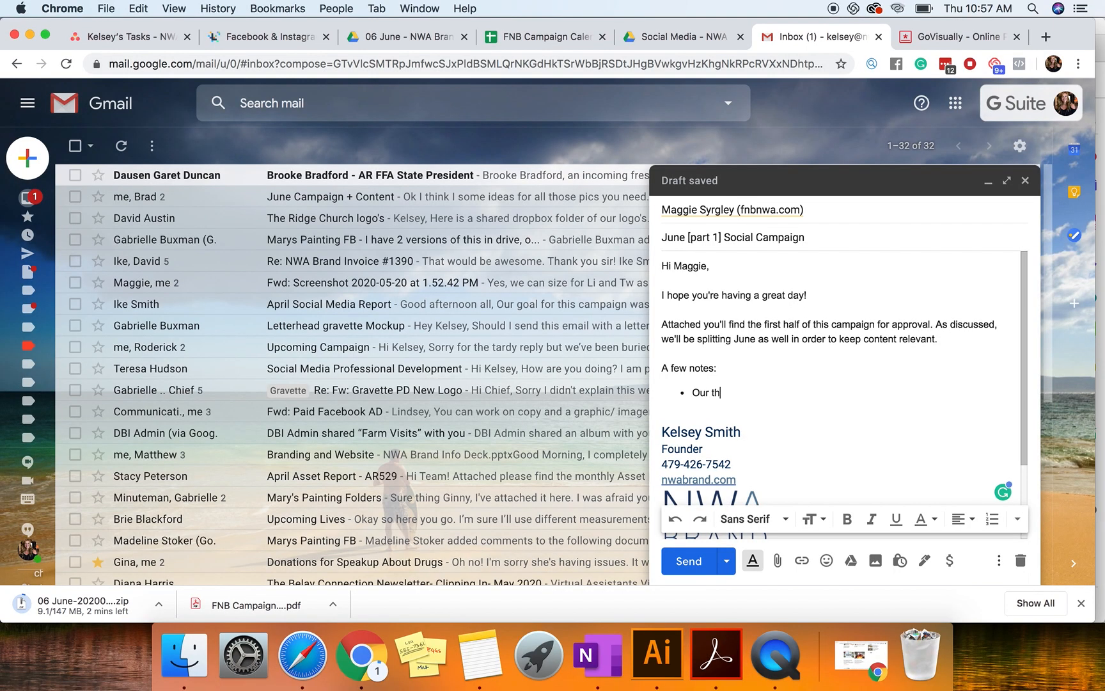
text(oughts behind the )
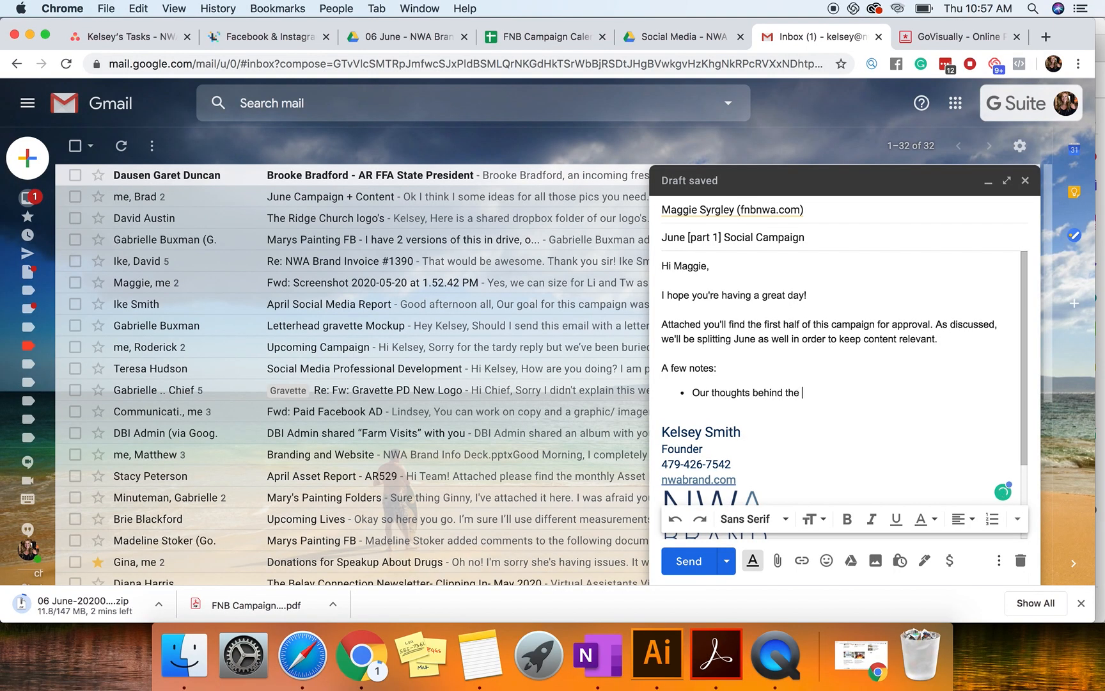
text(#ExploreAR is to encourage local, safe travel and experiences in the)
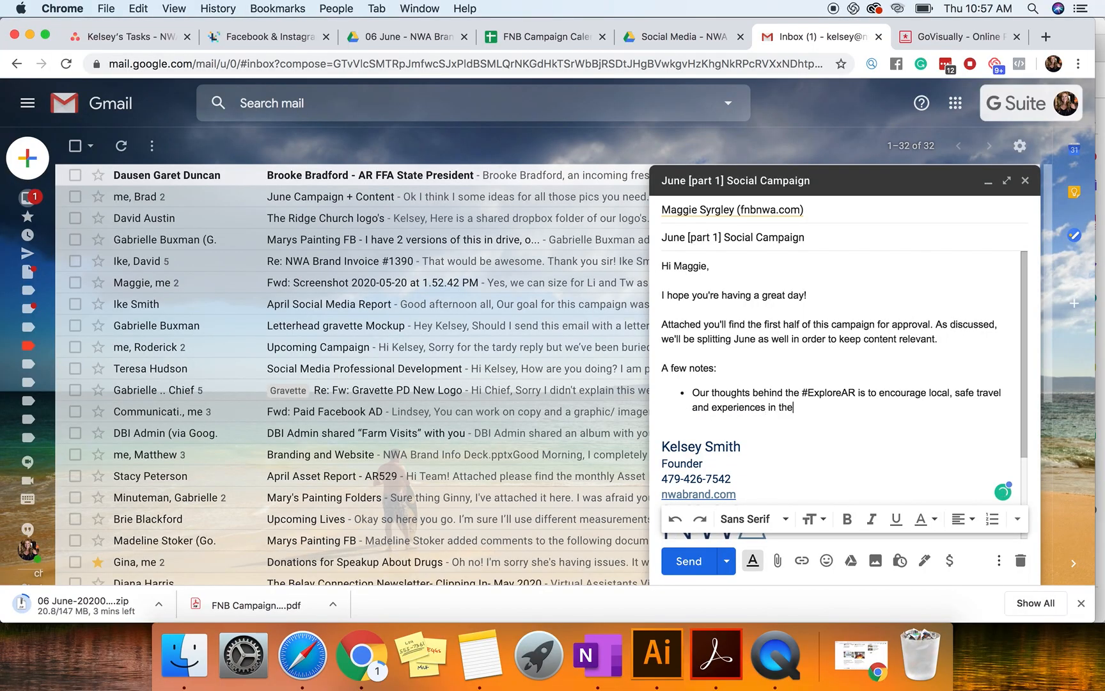
text( form of day trips)
key(Return)
text(Do we have)
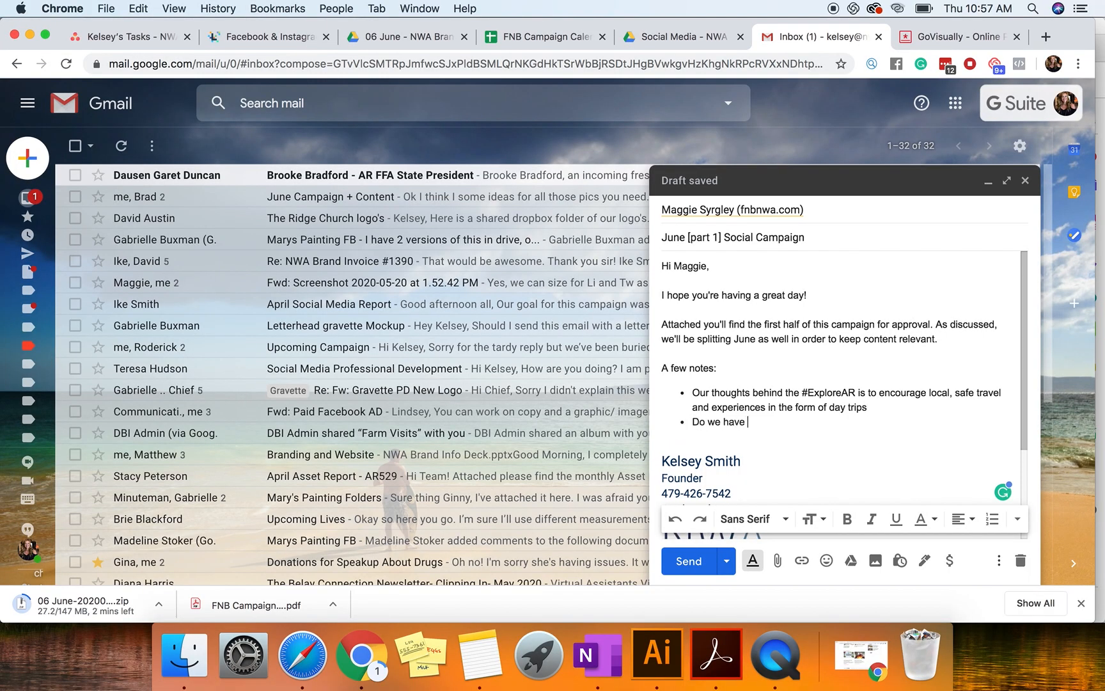
Step: Extend the #ExploreAR bullet with "- I think this could catch on nicely on billboards"
click(1014, 407)
text(- i think)
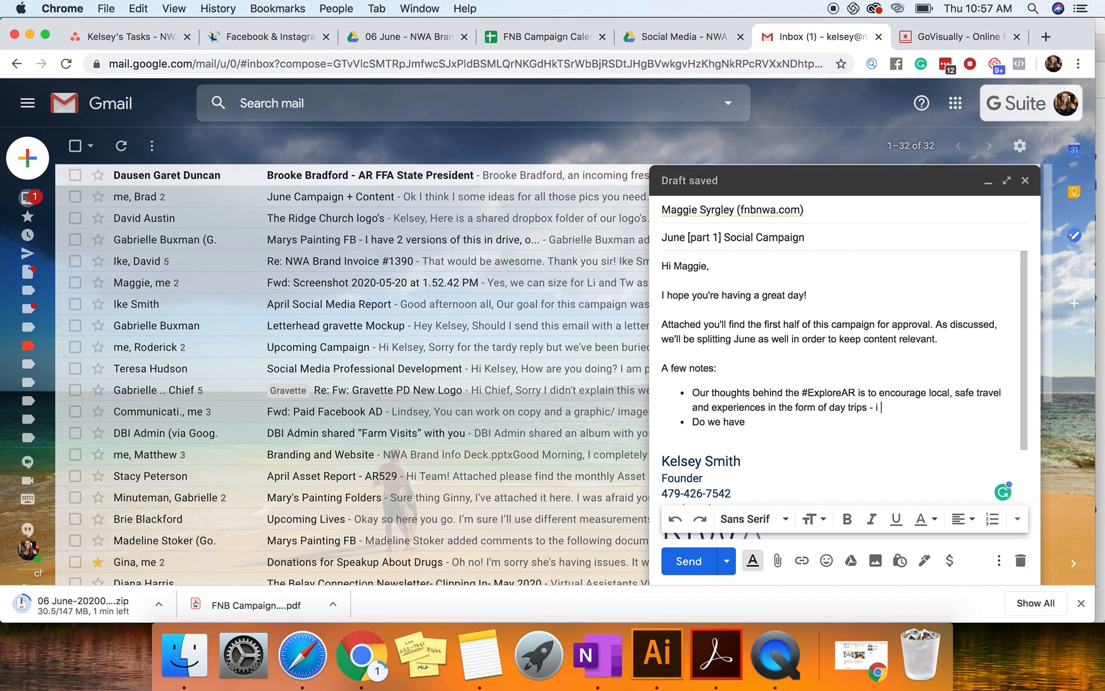
key(BackSpace)
key(BackSpace)
key(BackSpace)
key(BackSpace)
key(BackSpace)
key(BackSpace)
key(BackSpace)
key(BackSpace)
text(I t)
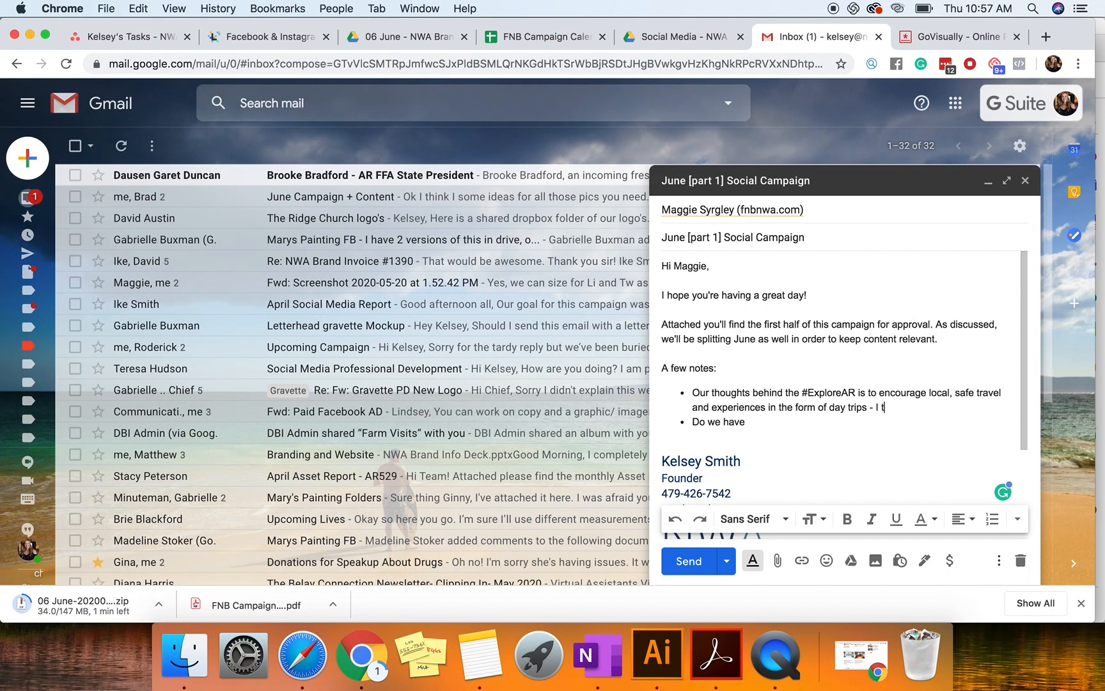
text(hink this could catch on nicely)
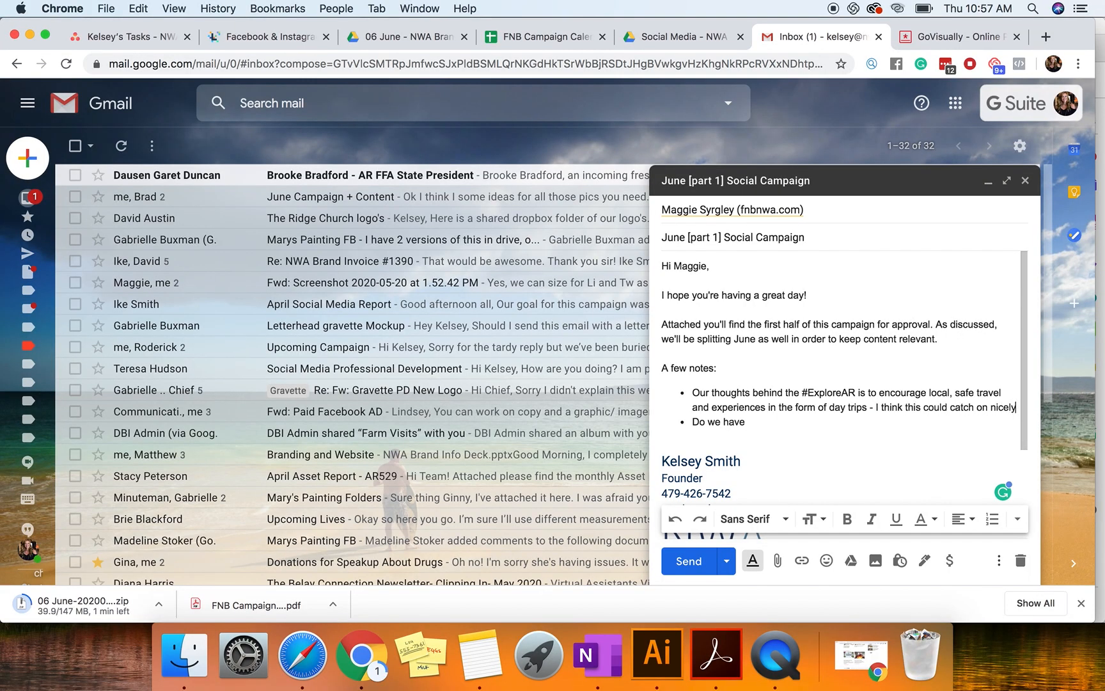
text( on bi)
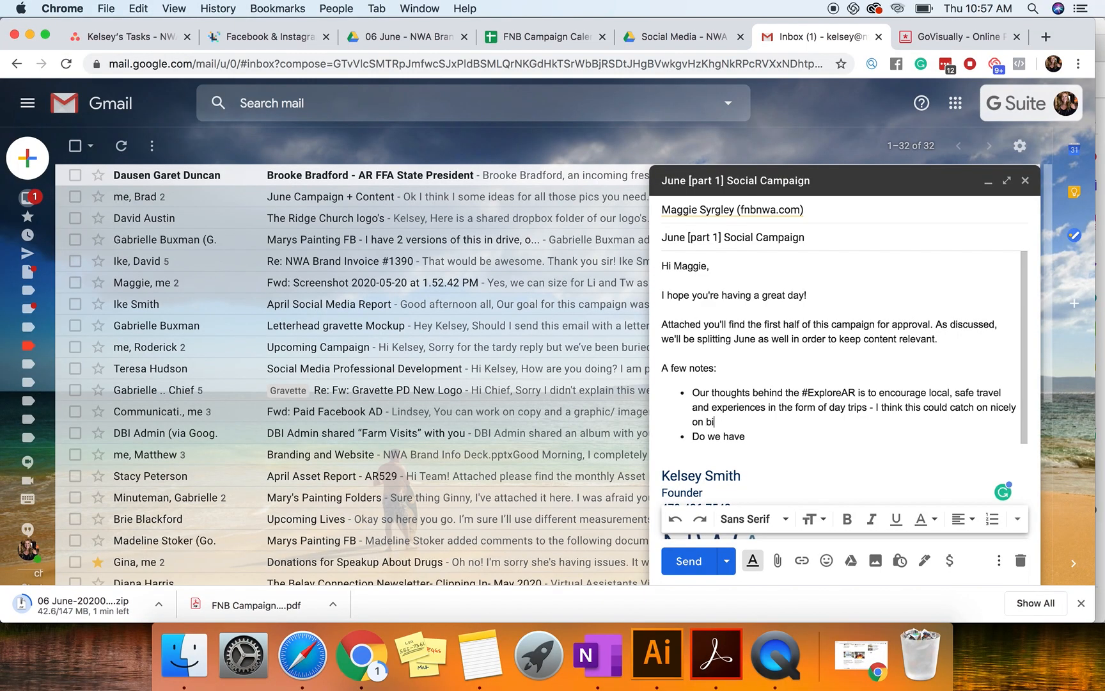
text(llboards)
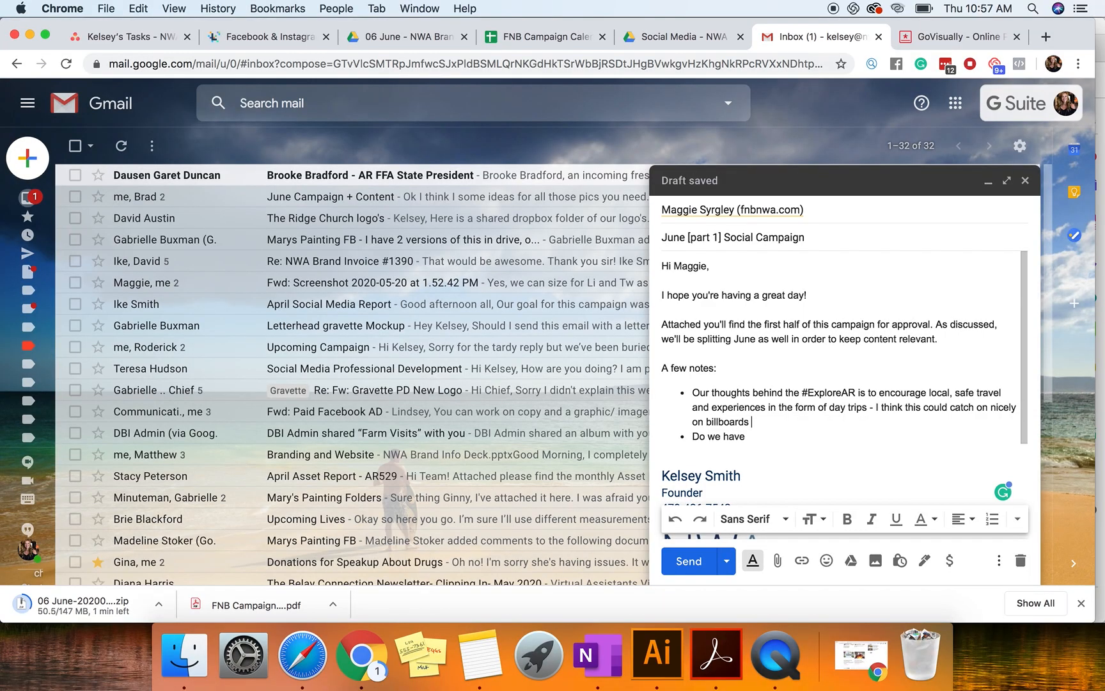
Step: Continue the #ExploreAR bullet with ". I realize we're pushing the mobile experiences but other banks are doing the same thing"
text(. I realize we're pushing the mobi)
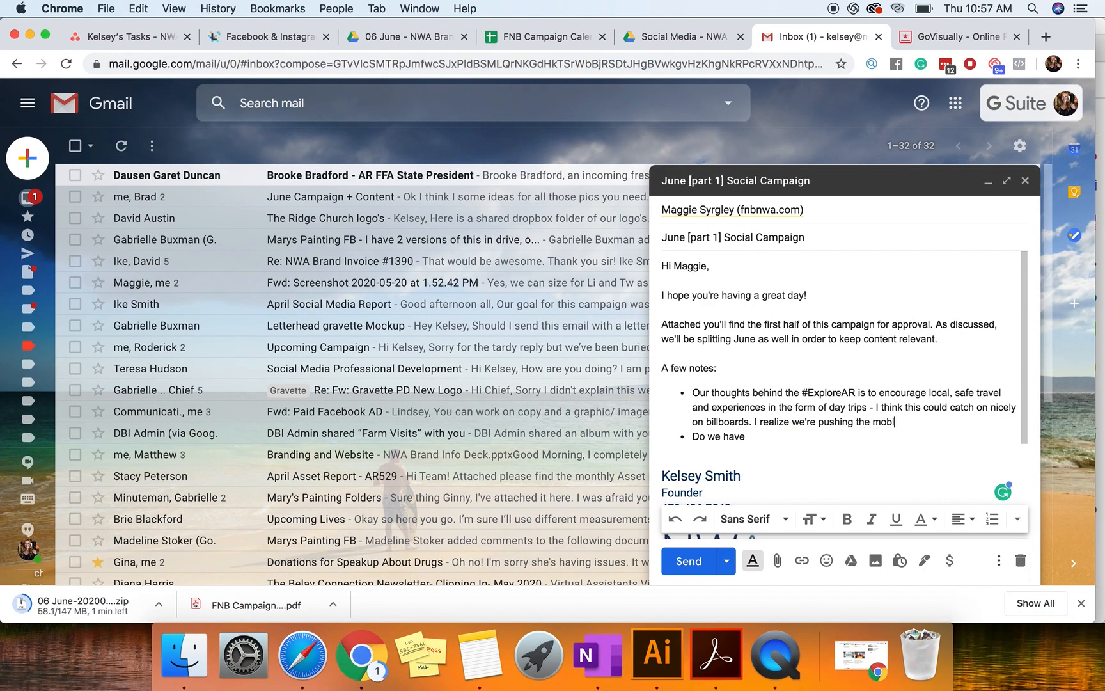
text(le experie)
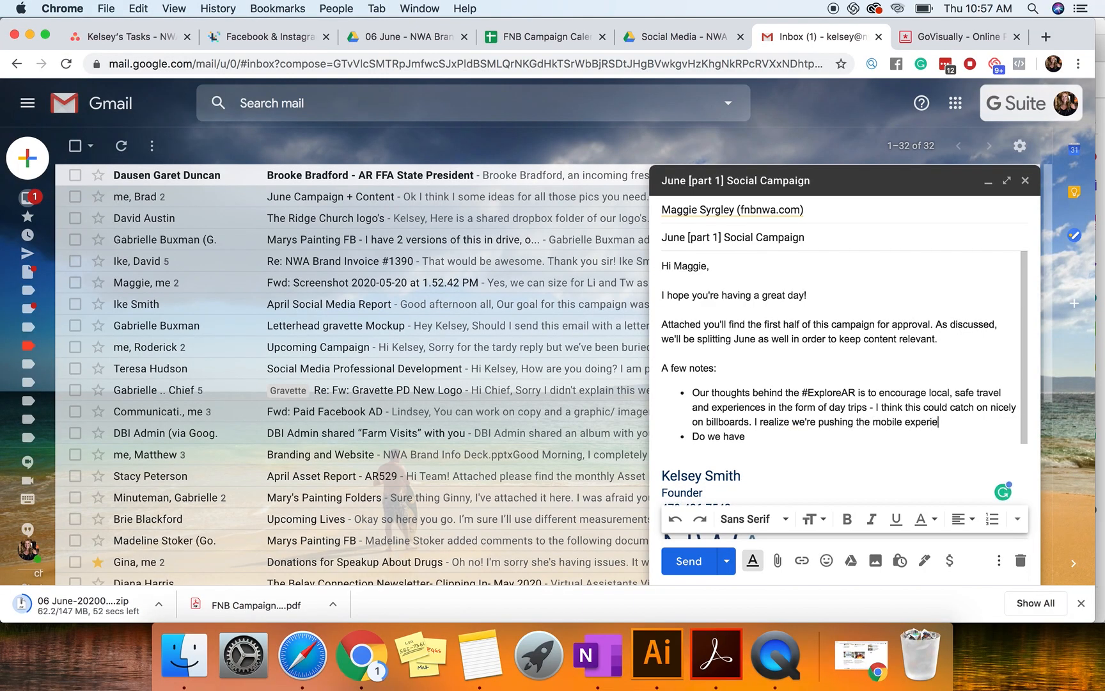
text(nces but other banks are doing the same )
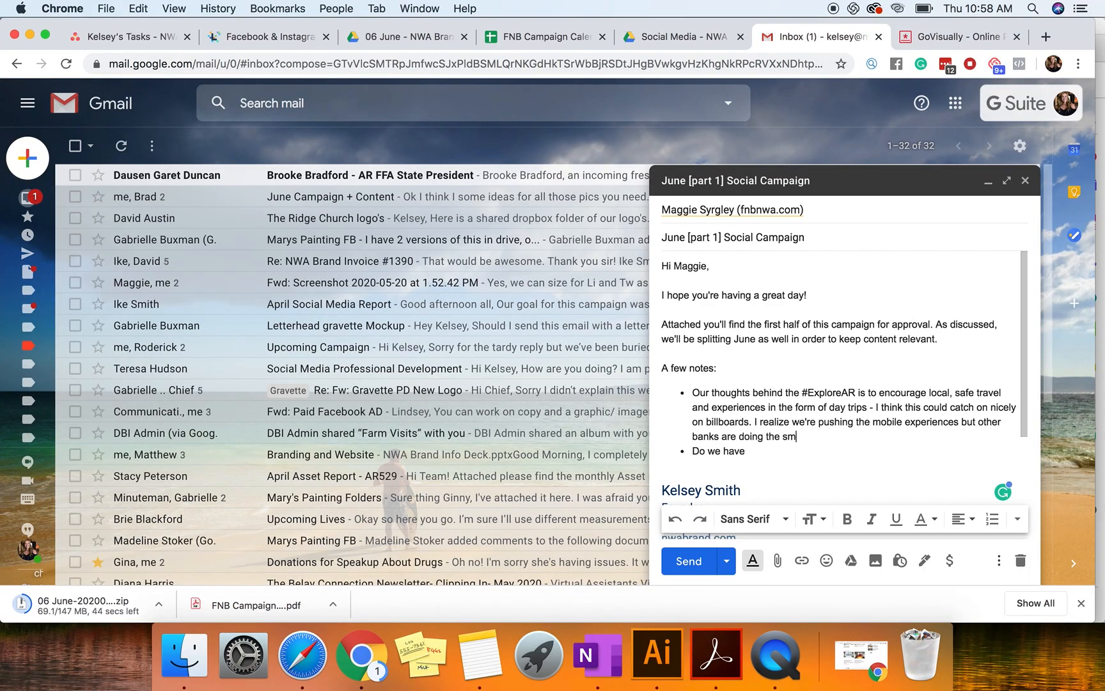
text(thing so)
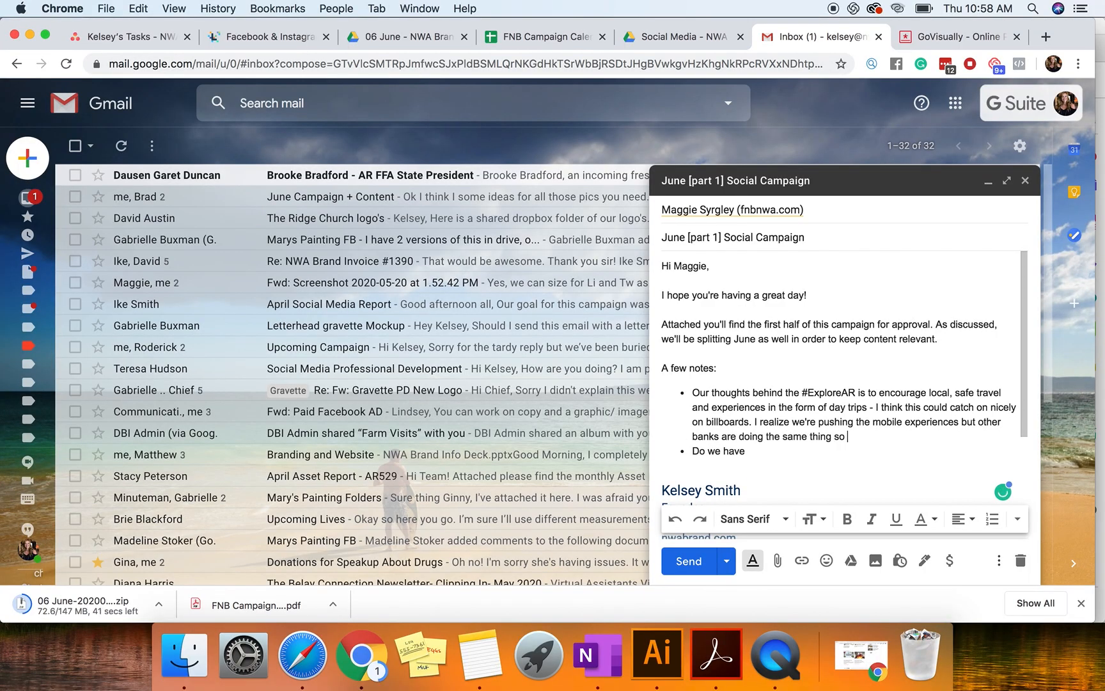
text( want to)
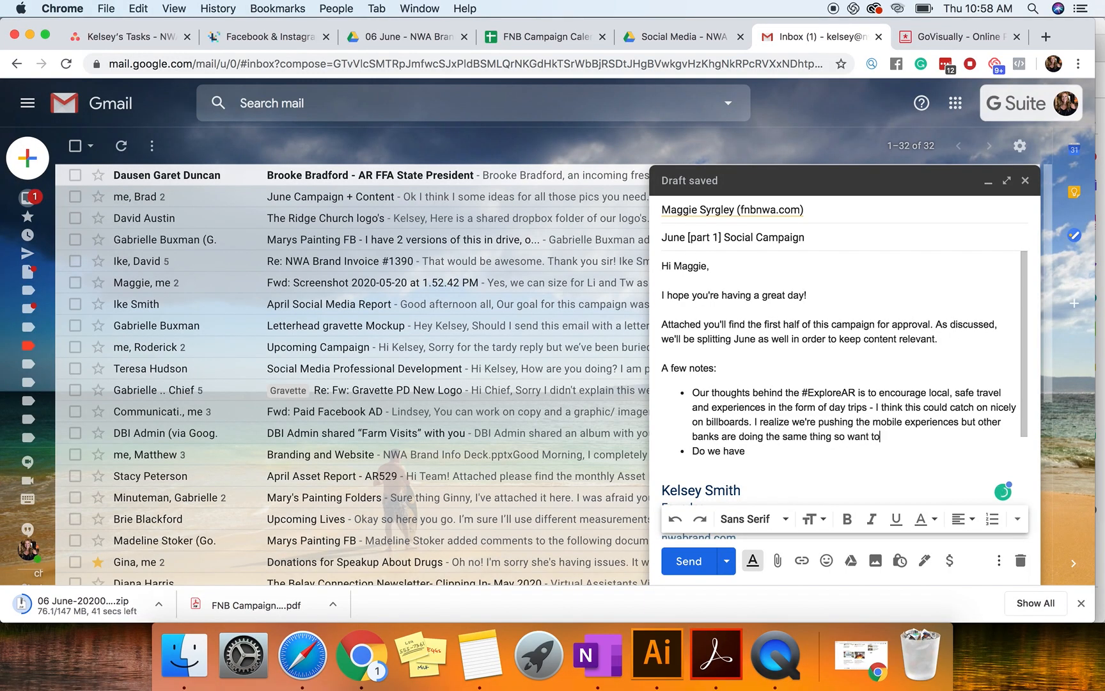
text( really try to stand)
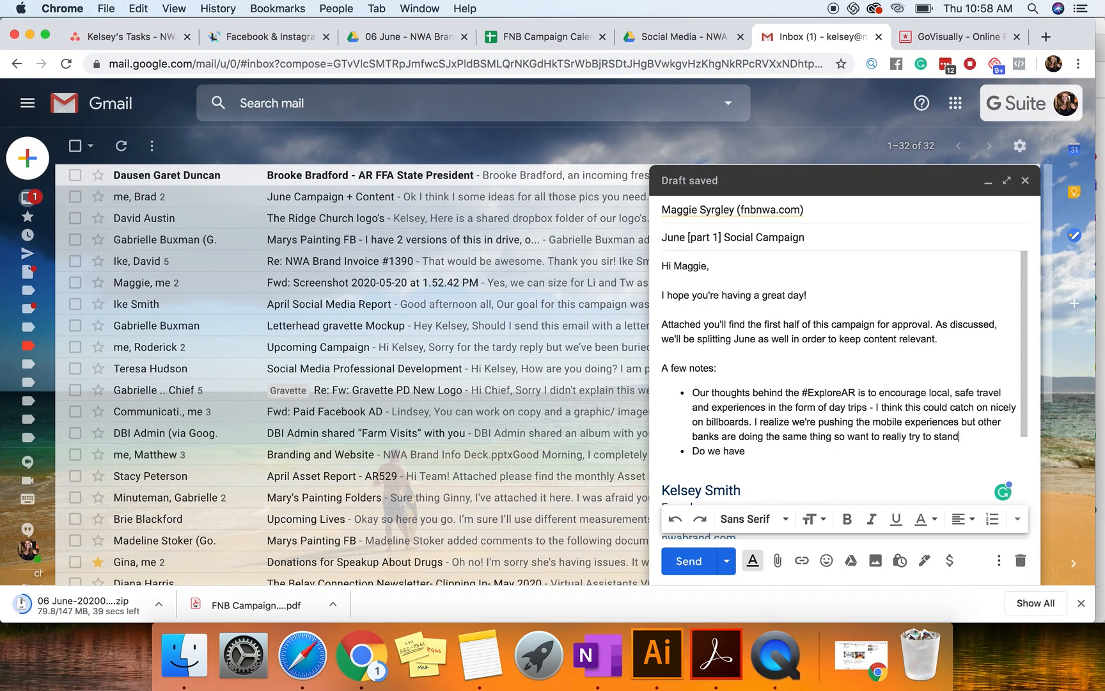
text( out while also psh)
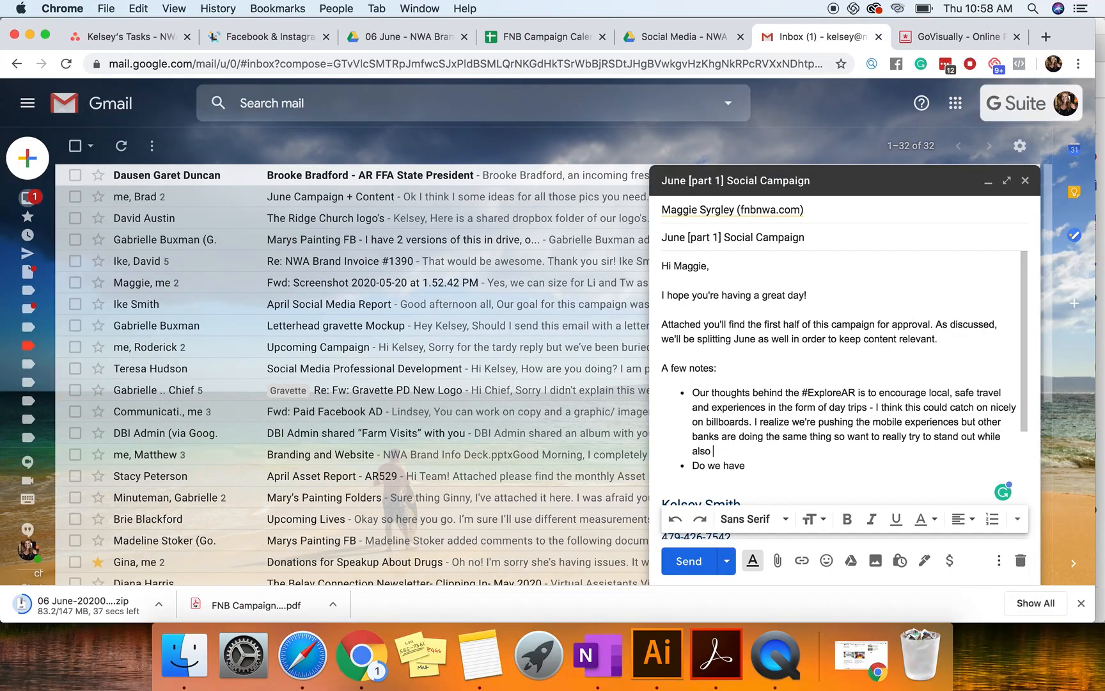
Step: Finish the #ExploreAR bullet with "so want to really try to stand out while also pushing y'alls flexible banking experience"
key(BackSpace)
key(BackSpace)
text(ushing y'alls fe)
key(BackSpace)
text(lexibility)
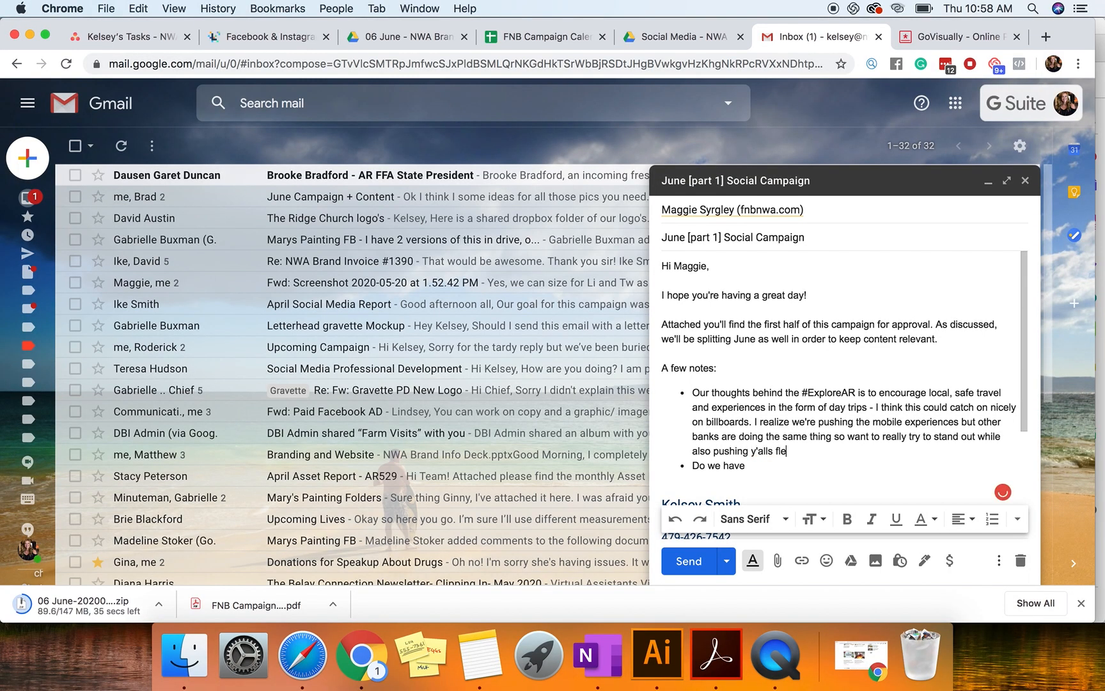
key(BackSpace)
key(BackSpace)
key(BackSpace)
key(BackSpace)
key(BackSpace)
text(le )
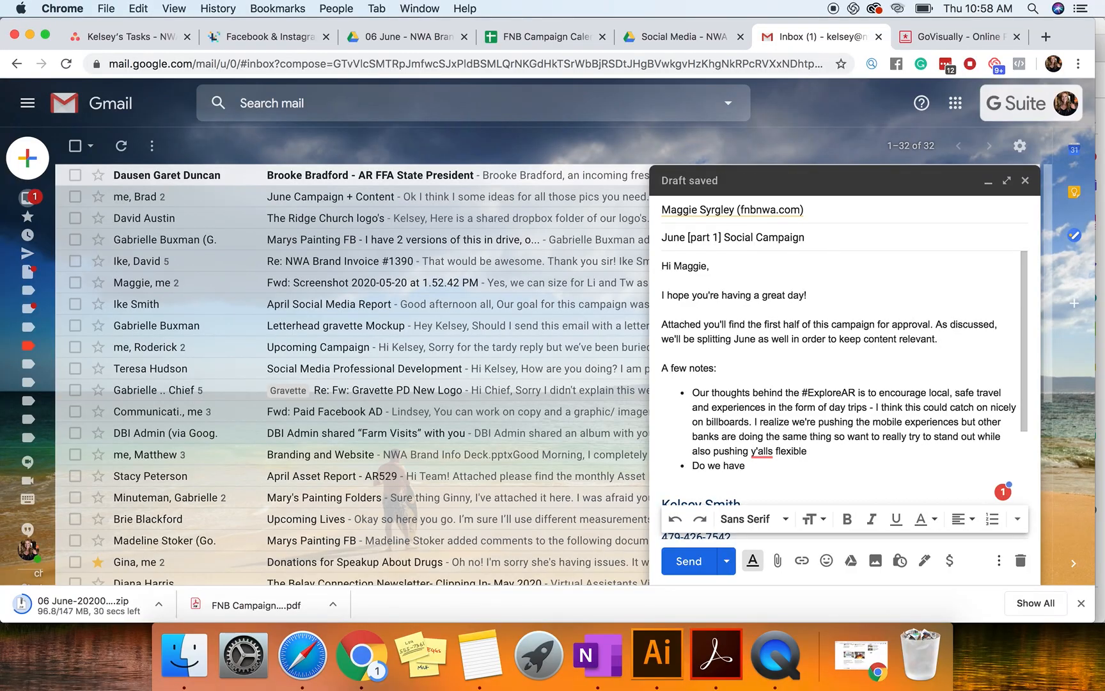
text(banking )
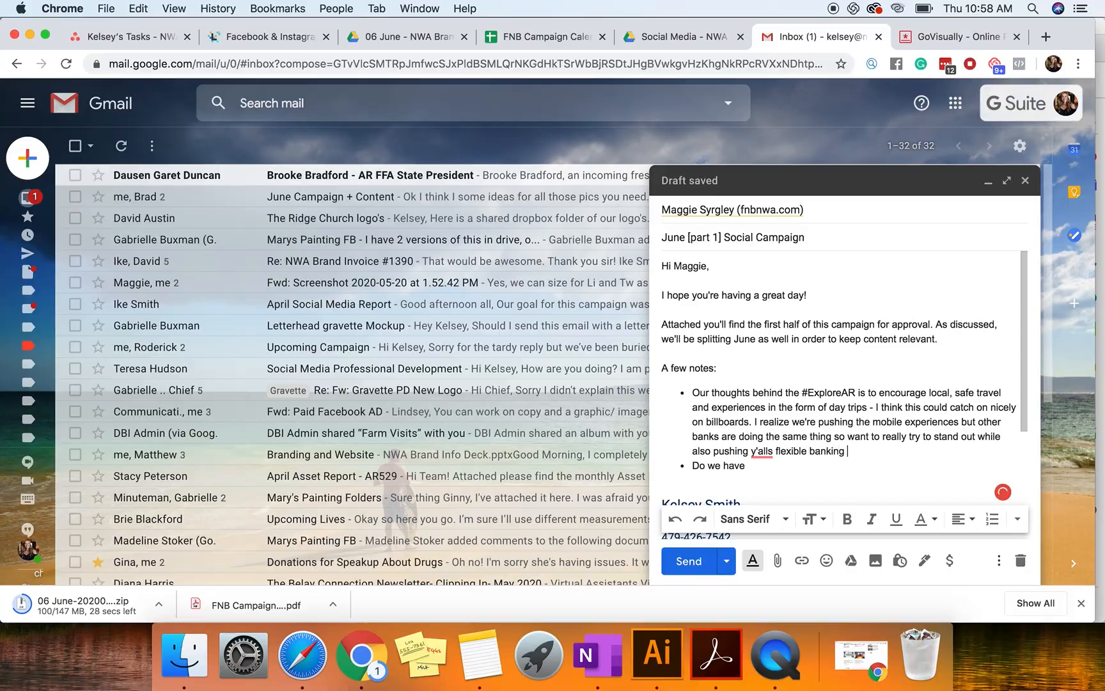
text(experience)
Step: Complete the "Do we have" bullet with "rights to the images on the website ie the War Eagle image?" and start another bullet
click(818, 477)
text(rights to the imag)
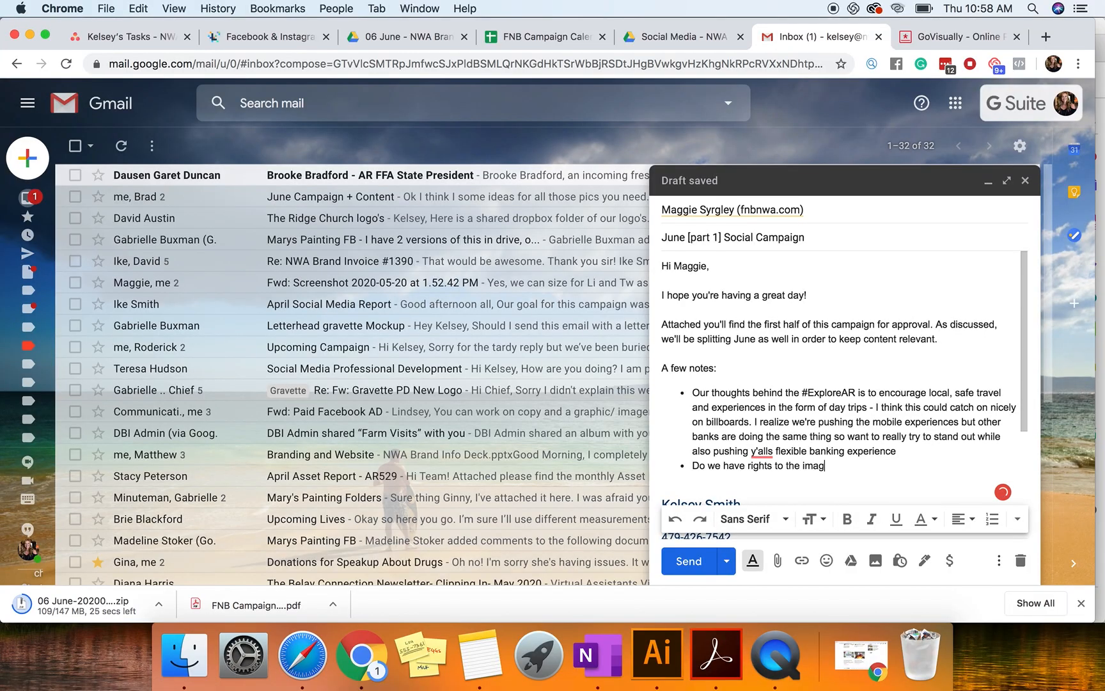
text(es on the website )
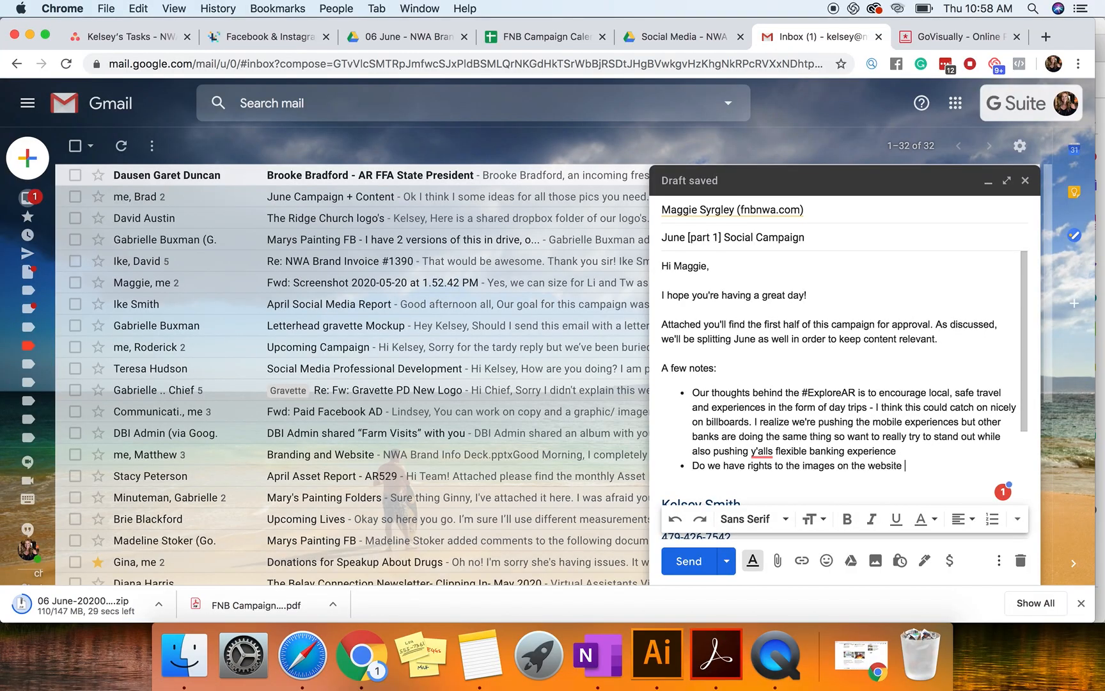
text(ie the War )
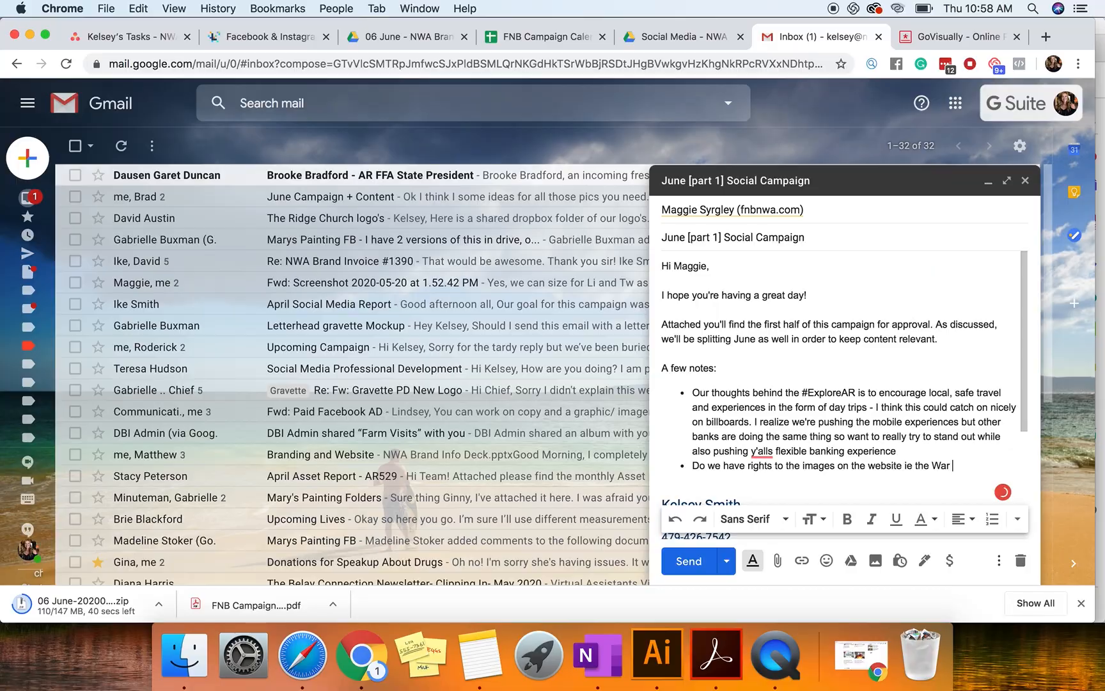
text(Eagle image?)
key(Return)
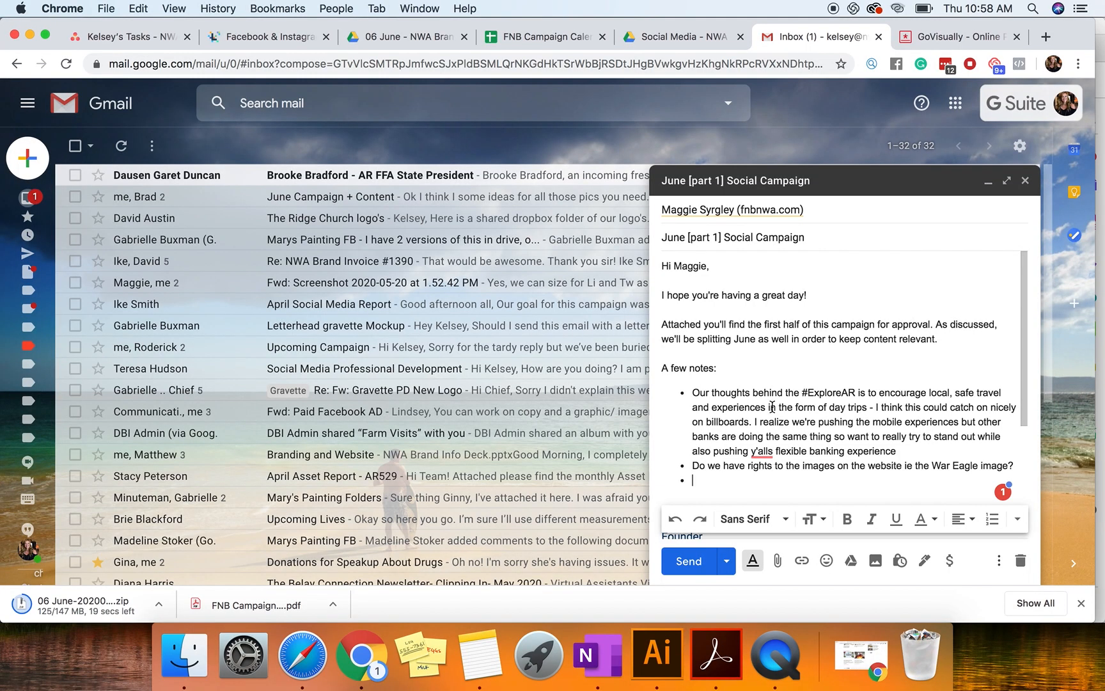
Step: Review the June 20 rows of the FNB Campaign Calendar spreadsheet for content still to request from the client
scroll(748, 442, down, 1)
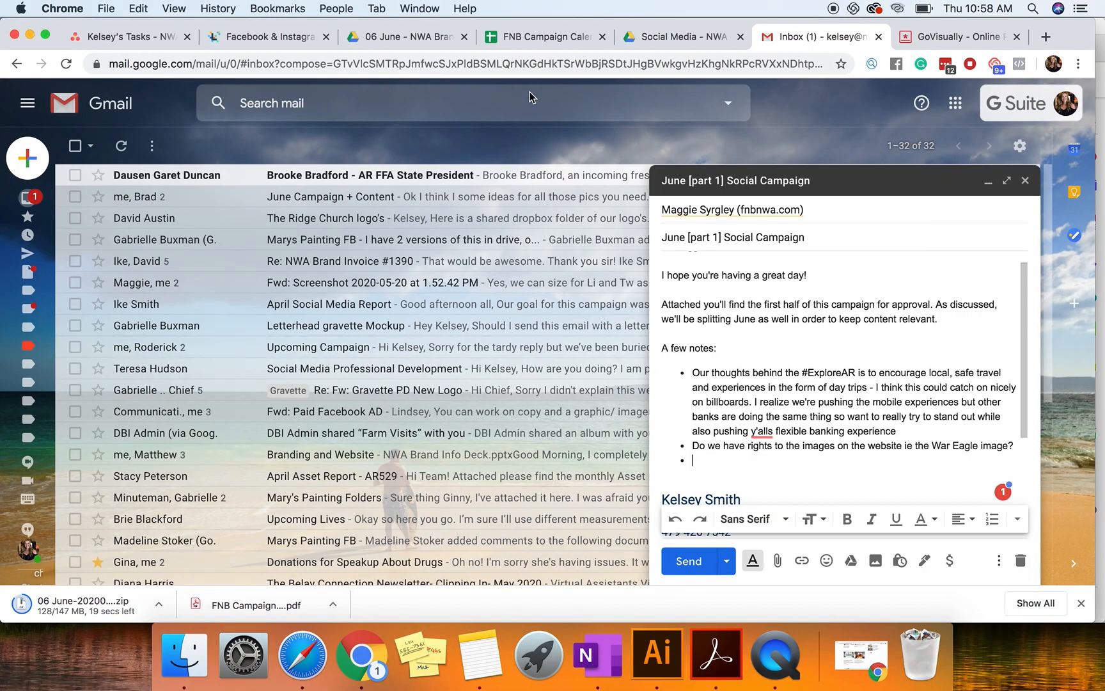
click(536, 39)
scroll(688, 492, down, 2)
scroll(652, 451, up, 2)
click(632, 299)
scroll(604, 345, down, 5)
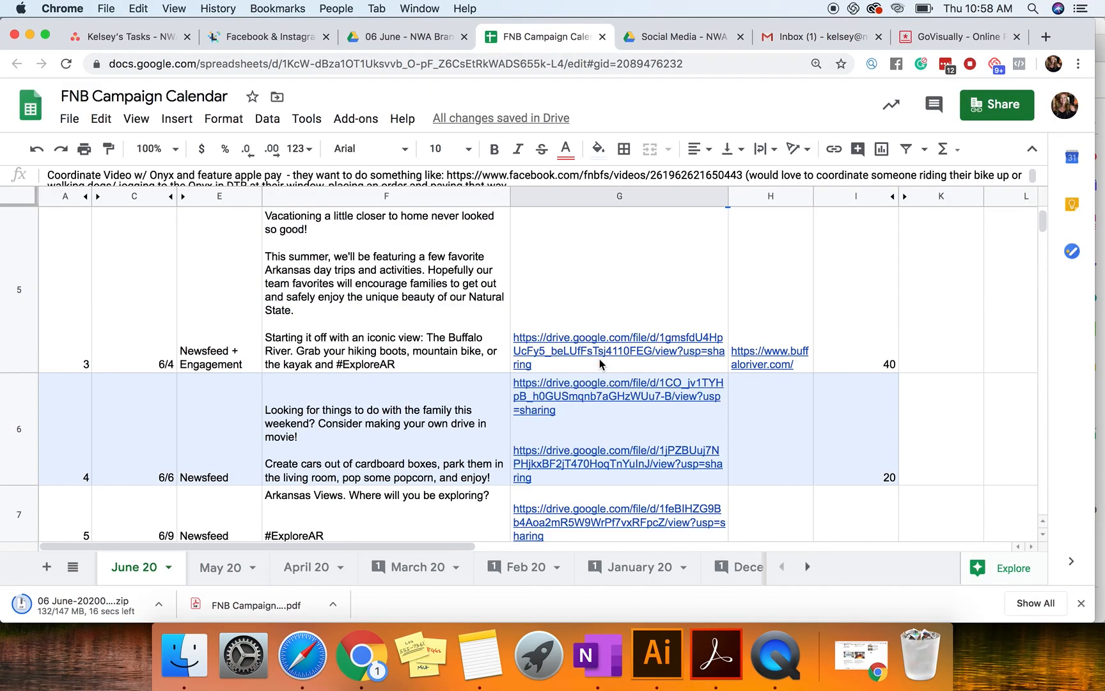
click(605, 384)
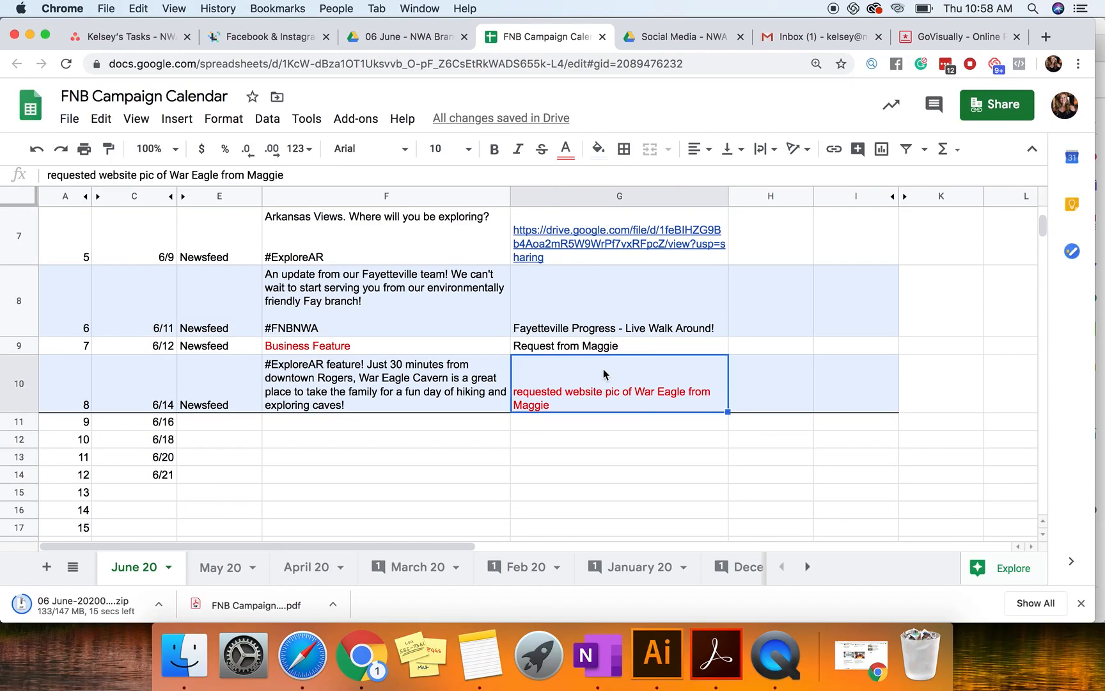
click(628, 329)
click(635, 349)
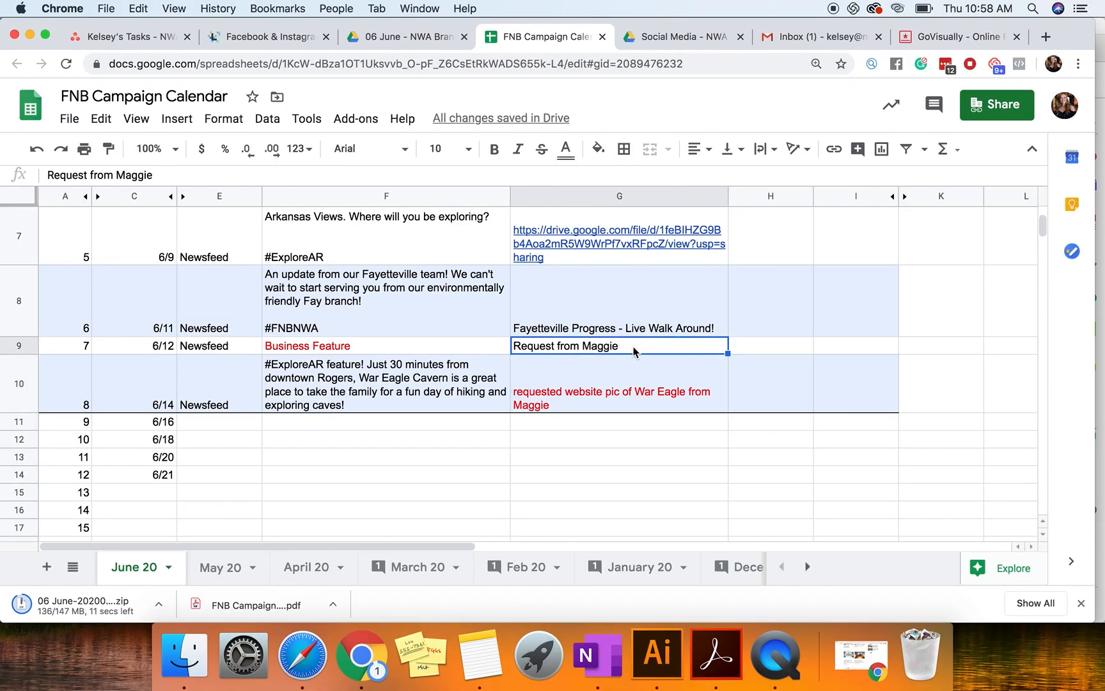
Step: In the email's new bullet, ask "Do you have a list of updated businesses that we might be able to feature?"
click(790, 46)
text(Do ou)
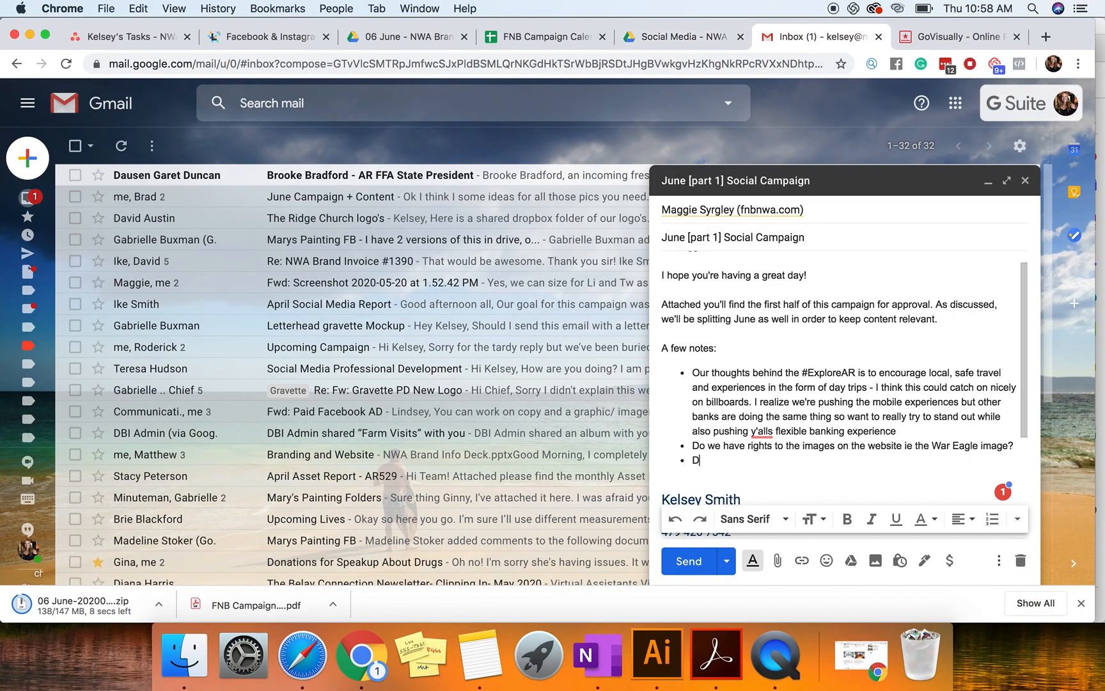
key(BackSpace)
key(BackSpace)
text(you have)
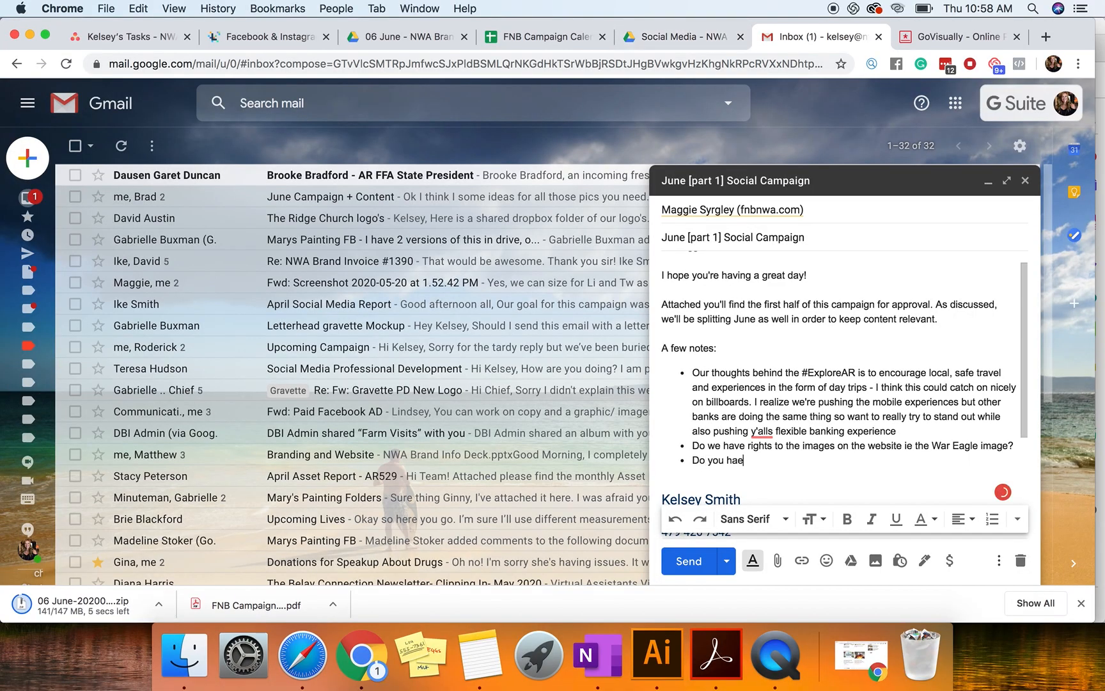
text( a list of updated )
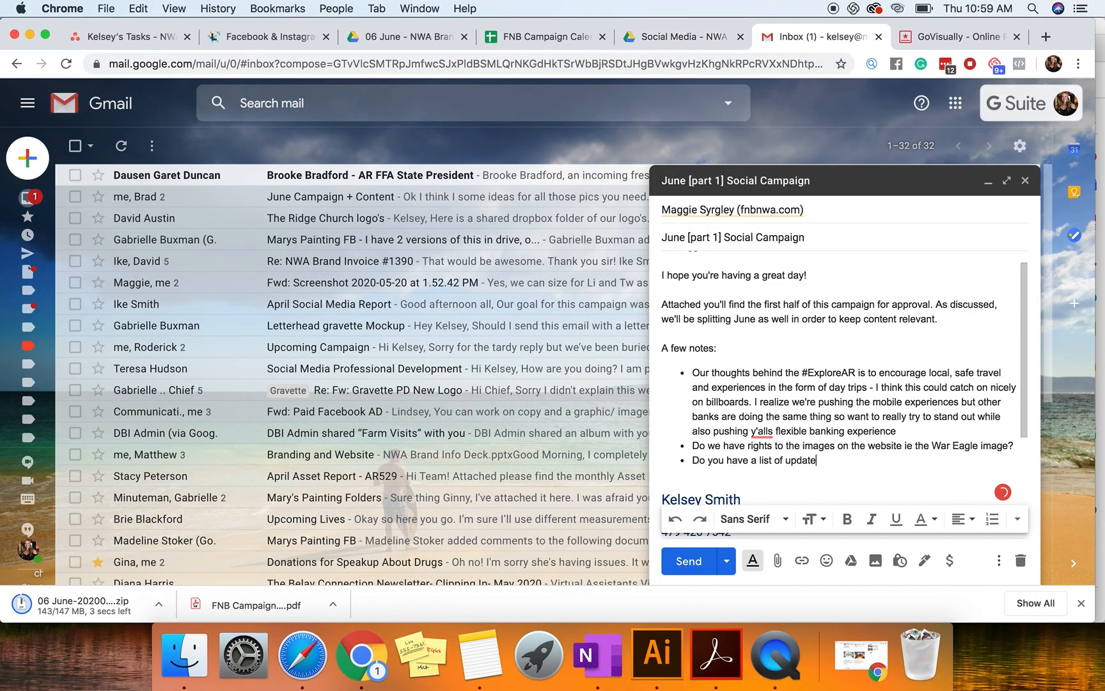
text(businesses that we might be b)
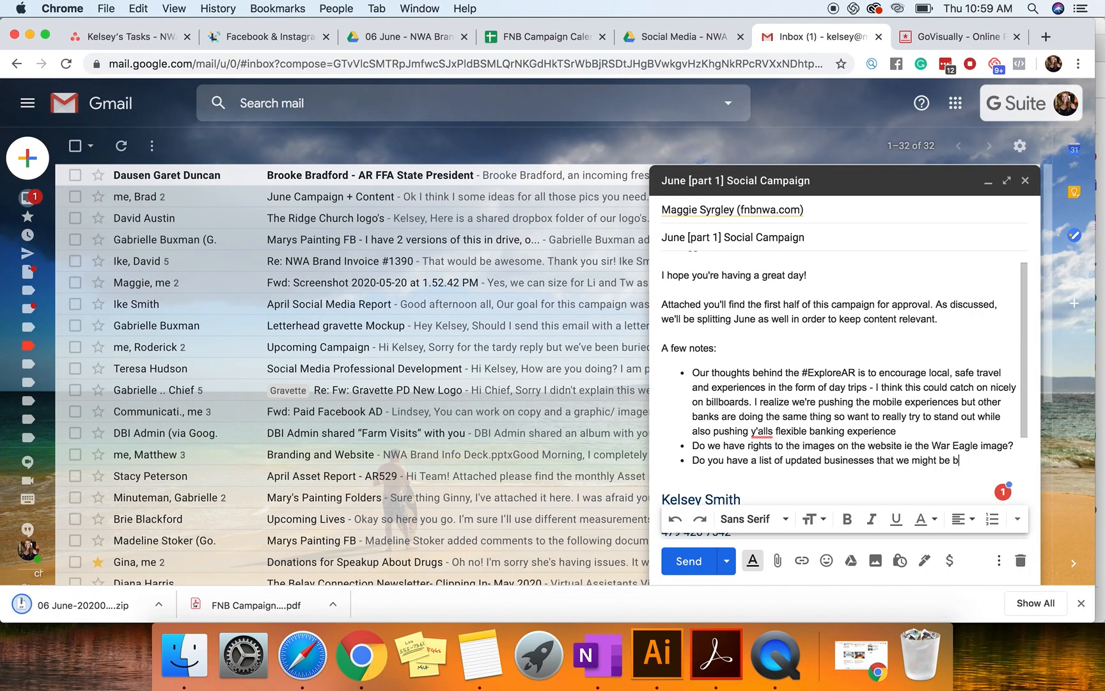
key(BackSpace)
text(able to feature? Maybe  c)
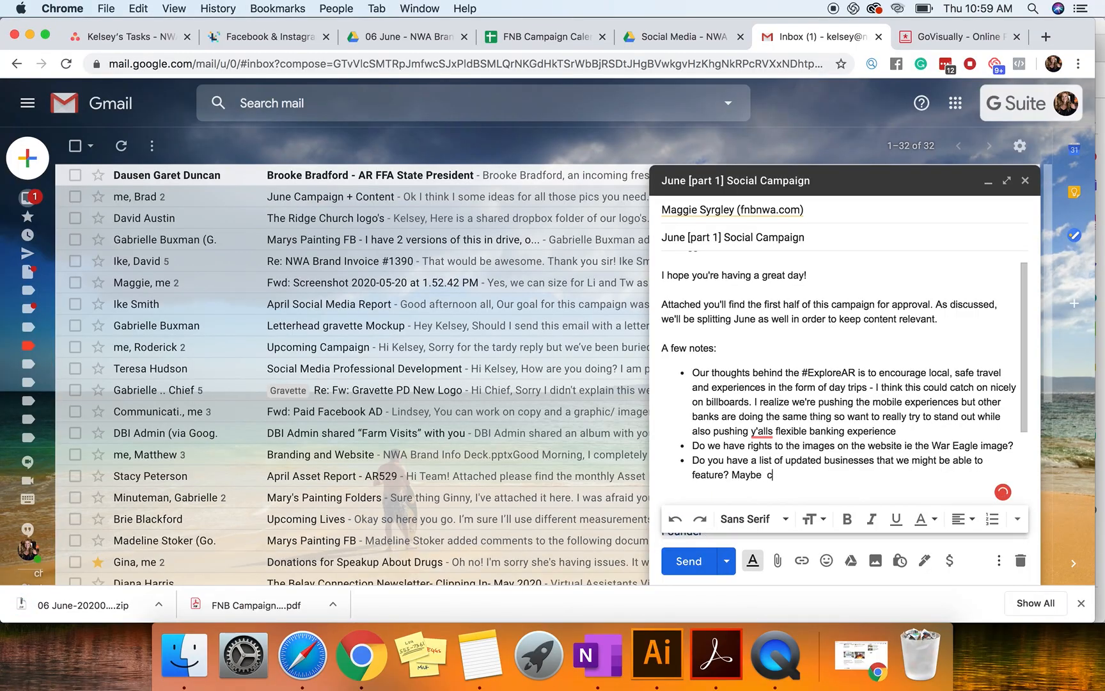
Step: Extend the businesses bullet with "Maybe we can circle back on Bentonville Brewing for a walk around"
key(BackSpace)
text(we can ci)
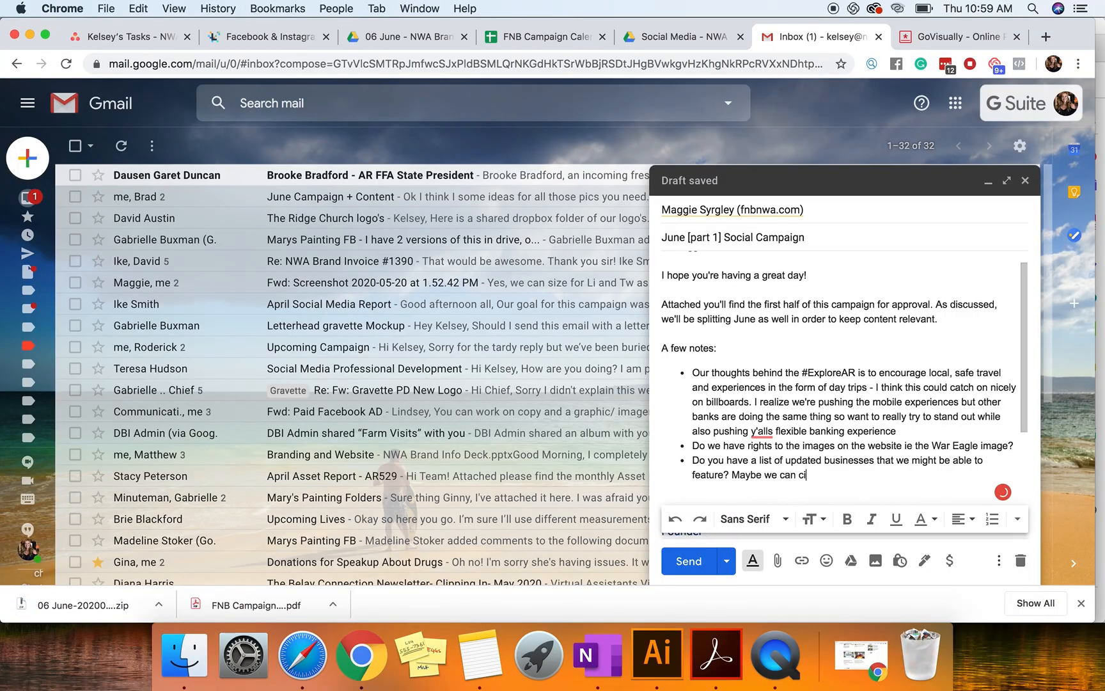
text(rcle back on Benotnvi)
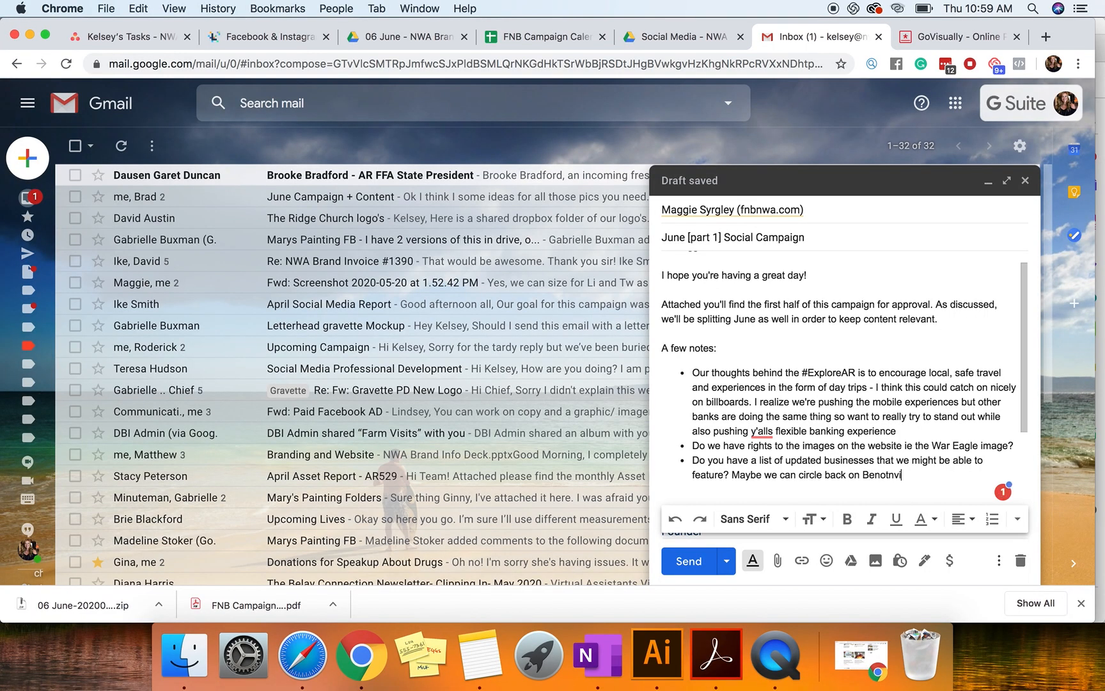
text(ntonville Brewing for w)
key(BackSpace)
text(a walk a)
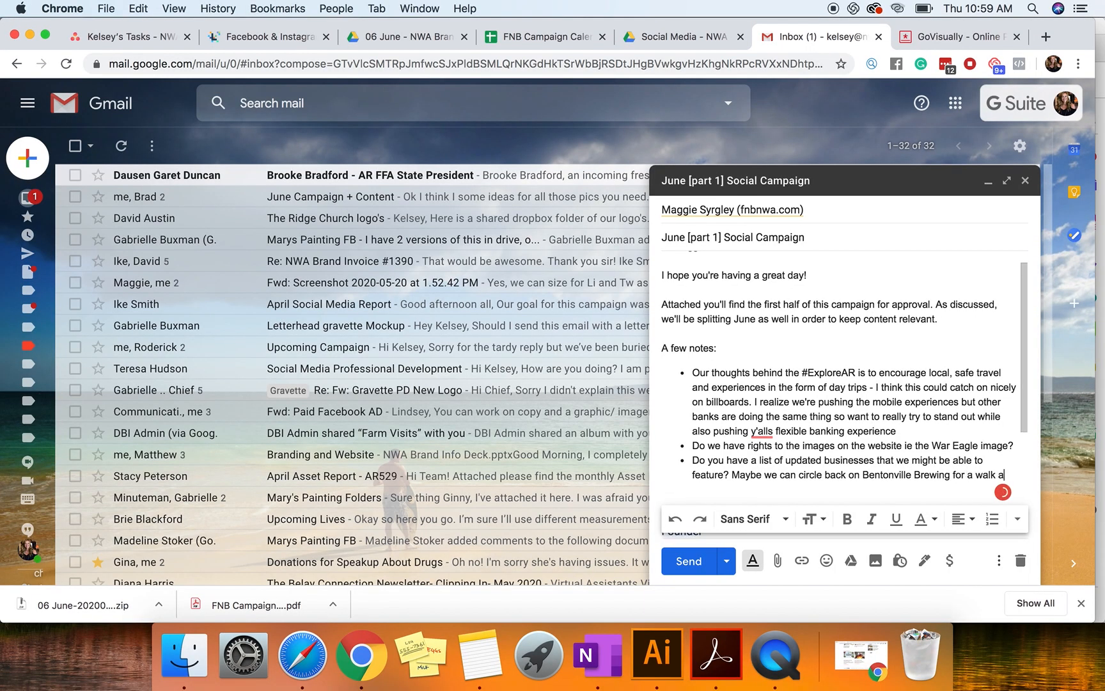
text(round when their patio opens / )
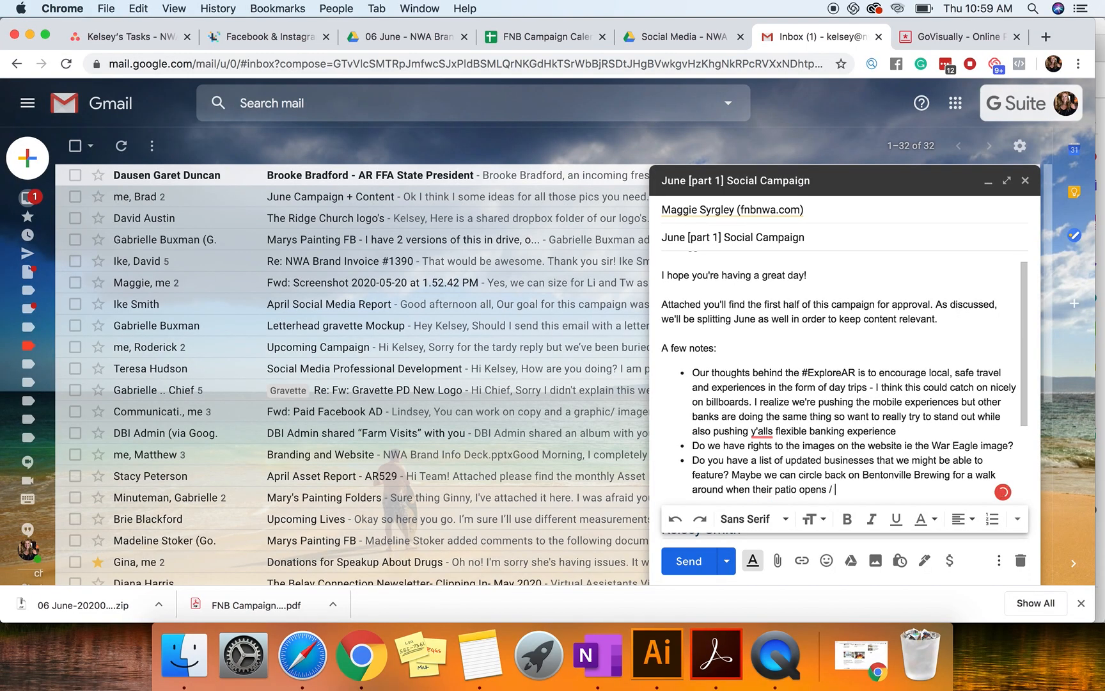
text(it may)
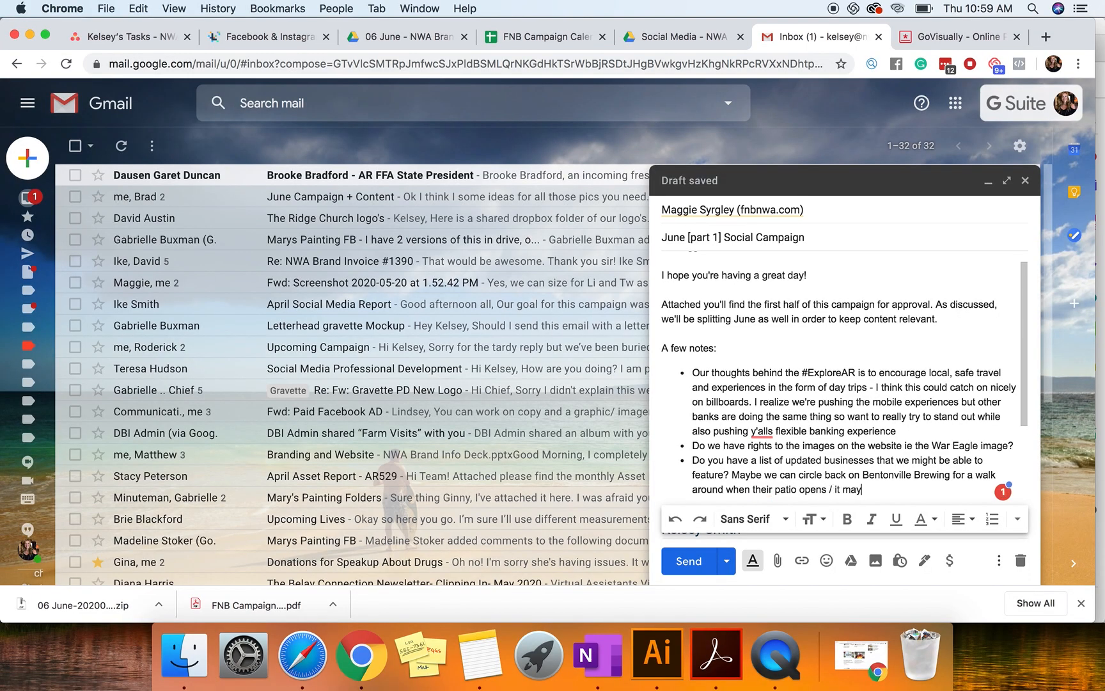
text( be alre)
key(BackSpace)
key(BackSpace)
key(BackSpace)
key(BackSpace)
key(BackSpace)
key(BackSpace)
key(BackSpace)
key(BackSpace)
key(BackSpace)
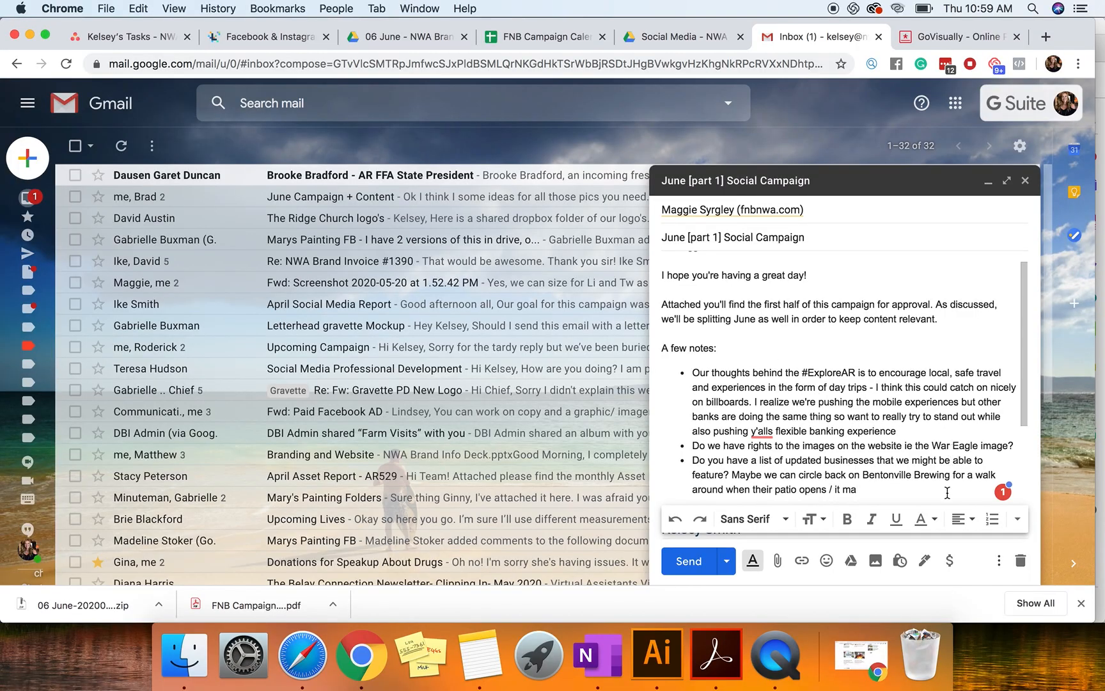
Step: Replace "when their patio opens / it ma" in the businesses bullet with "on their patio? They posted a cool ariel on the 18th"
drag(857, 489, 725, 484)
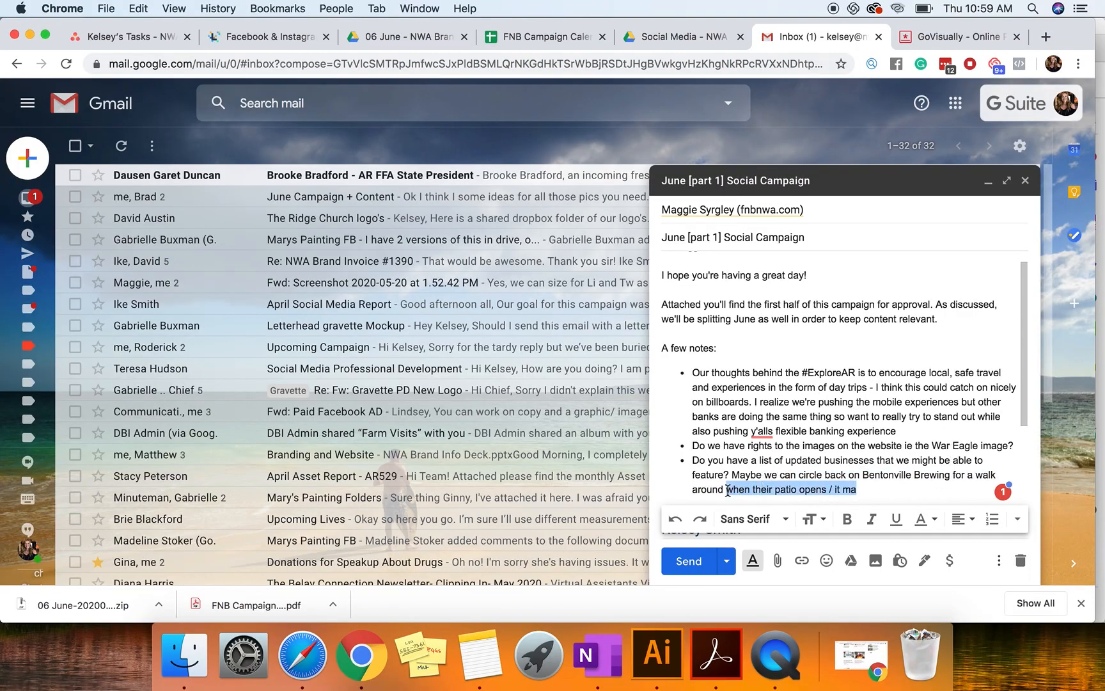
text(on their )
text(patio? They posted a)
text(cool area)
text(iel show)
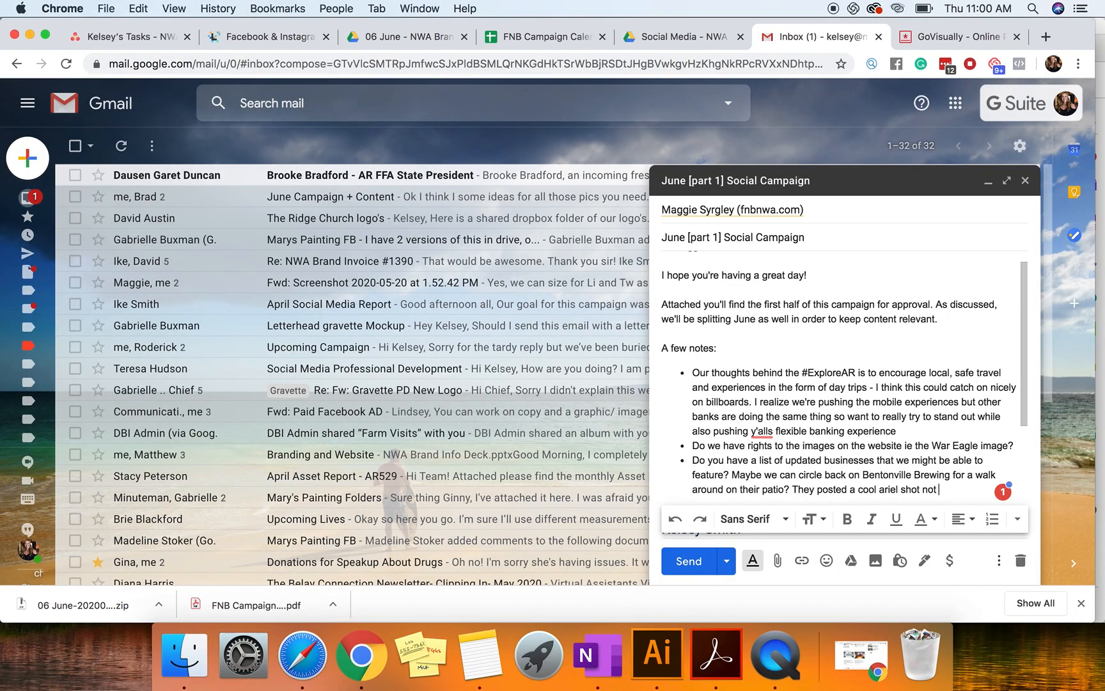
key(BackSpace)
key(BackSpace)
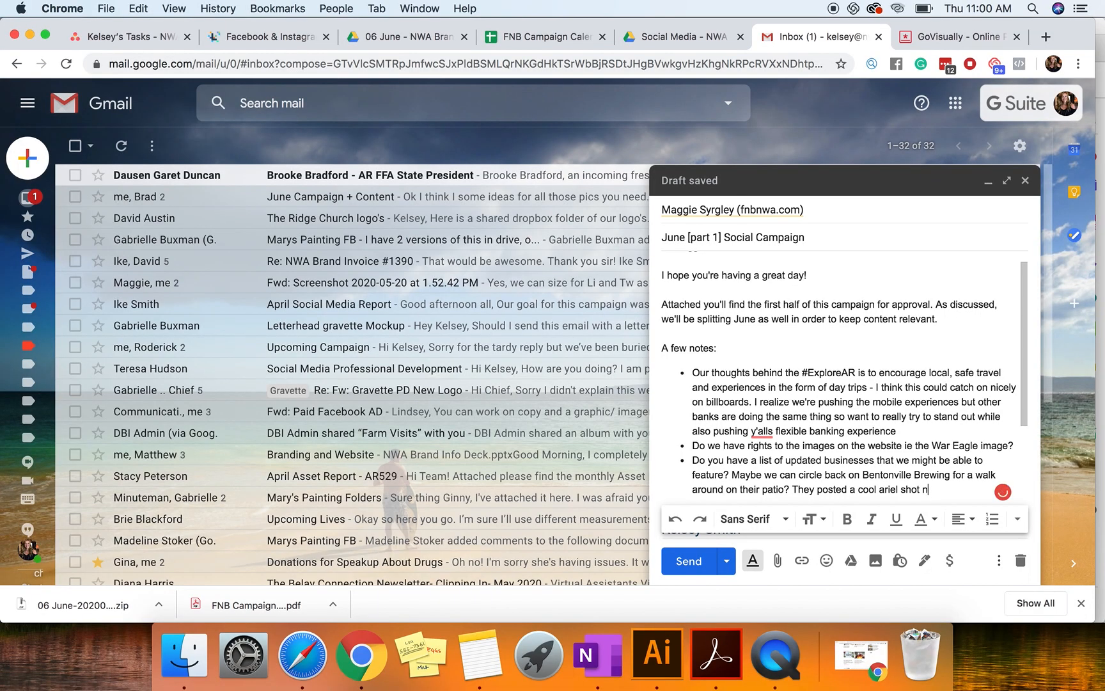
key(BackSpace)
key(BackSpace)
text(on the 28th)
key(BackSpace)
key(BackSpace)
key(BackSpace)
key(BackSpace)
key(BackSpace)
text(18th)
Step: Add the closing line "Looking forward to your feedback!" below the bulleted list
key(Return)
text(Looking forward to )
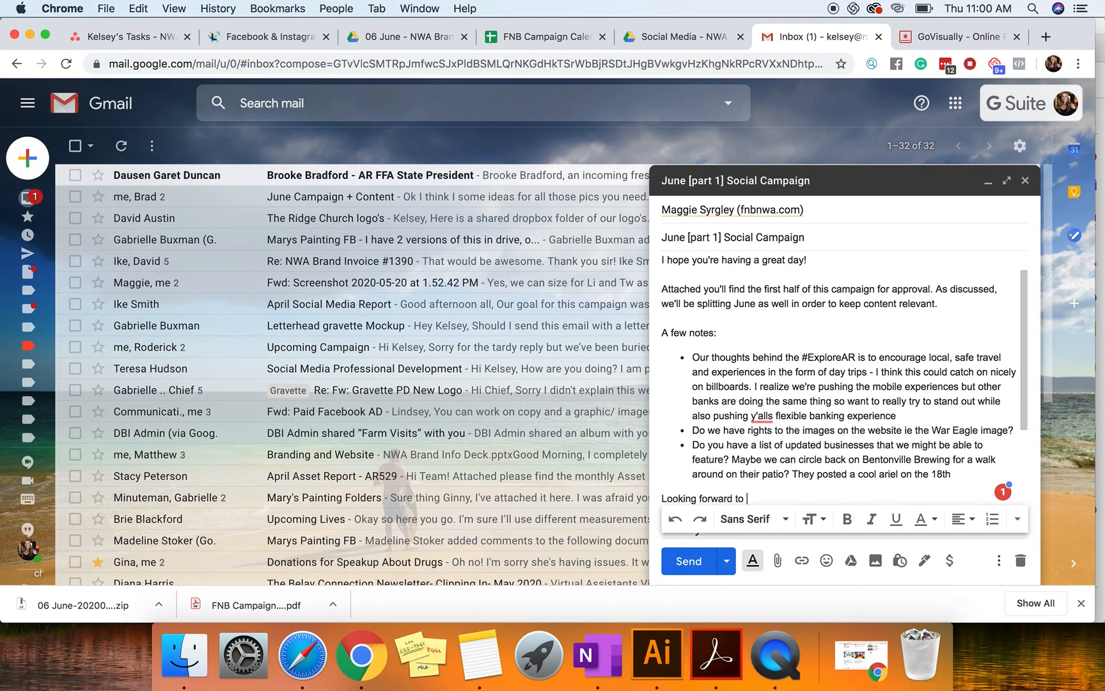
text(your feedback!)
Step: Start attaching files from Downloads and rename today's "06 June" zip archive to "FNB June Graphics"
click(777, 560)
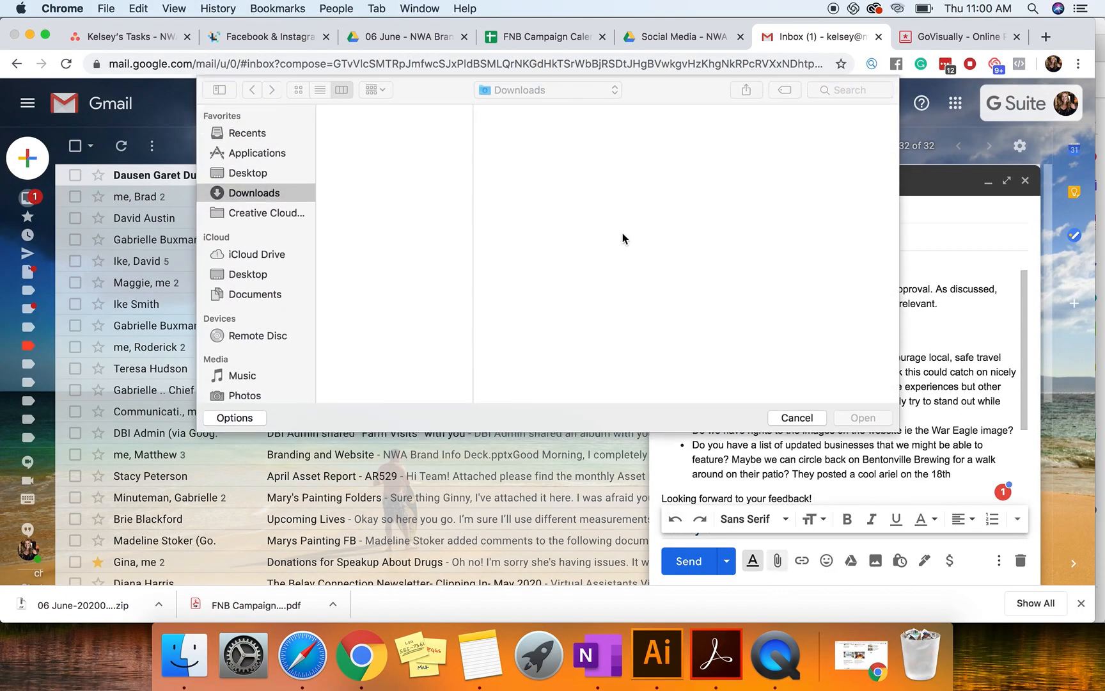
click(406, 135)
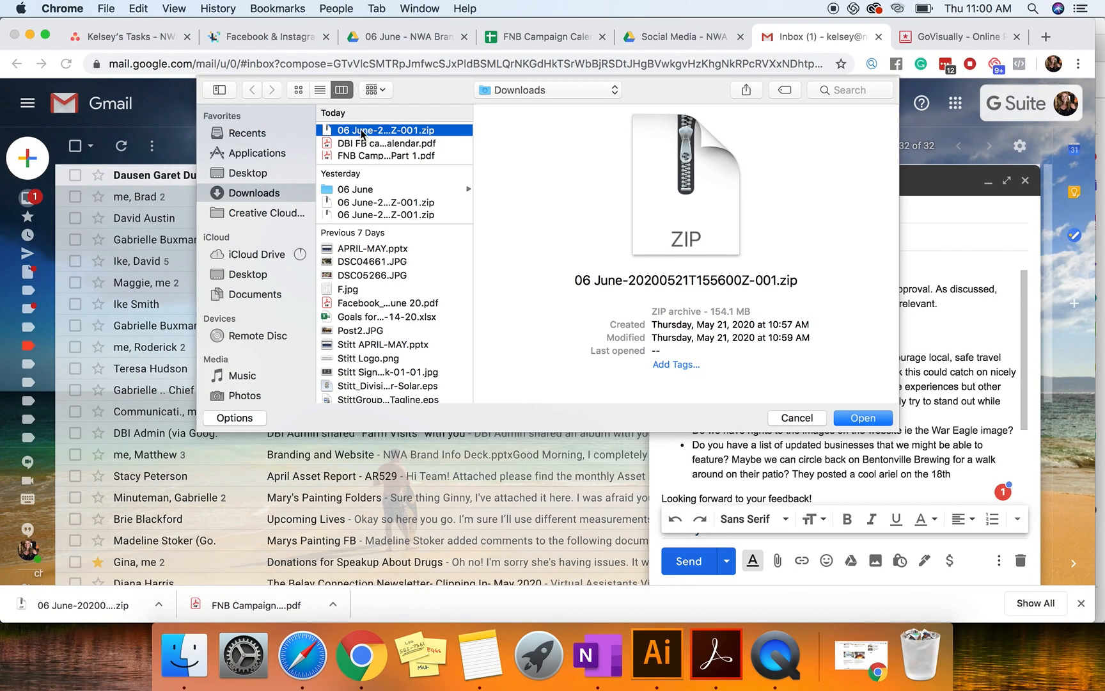
right_click(362, 133)
click(378, 137)
text(FNB June Graphics)
key(Return)
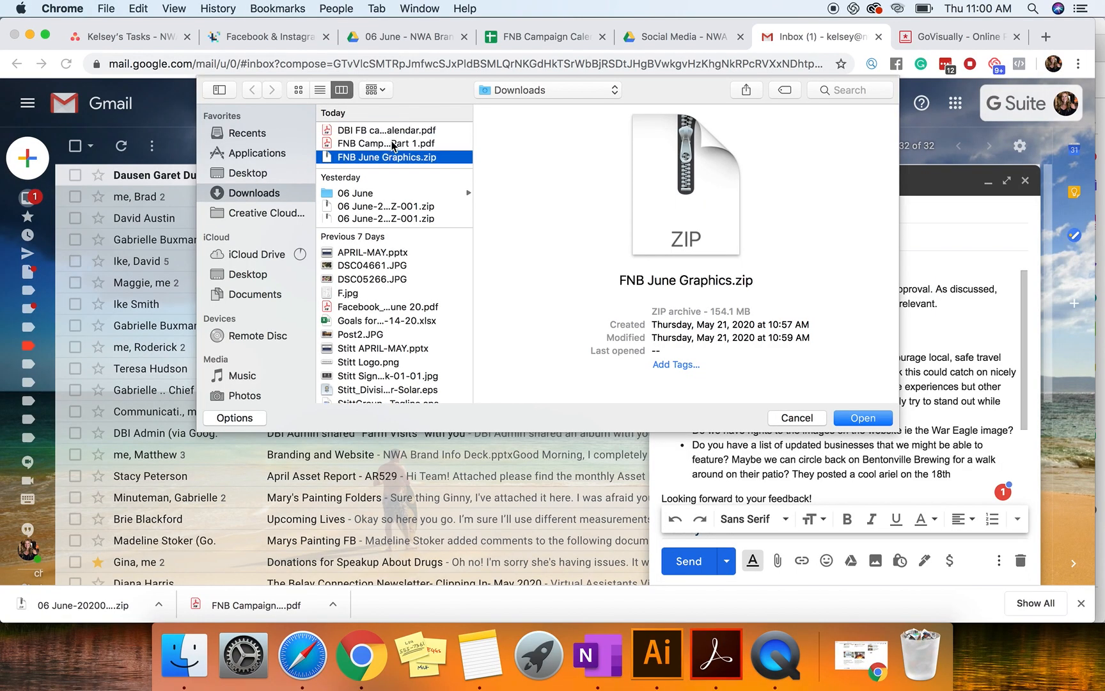
Step: Attach the FNB campaign Part 1 PDF and FNB June Graphics.zip to the email
click(393, 144)
shift+click(397, 156)
key(Return)
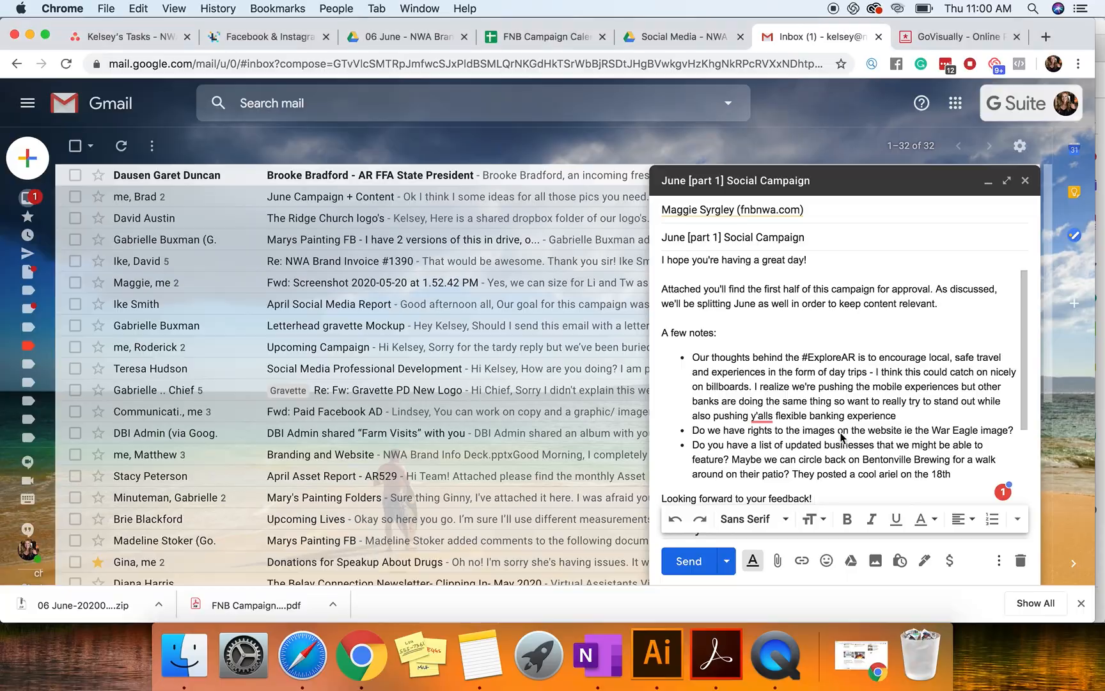